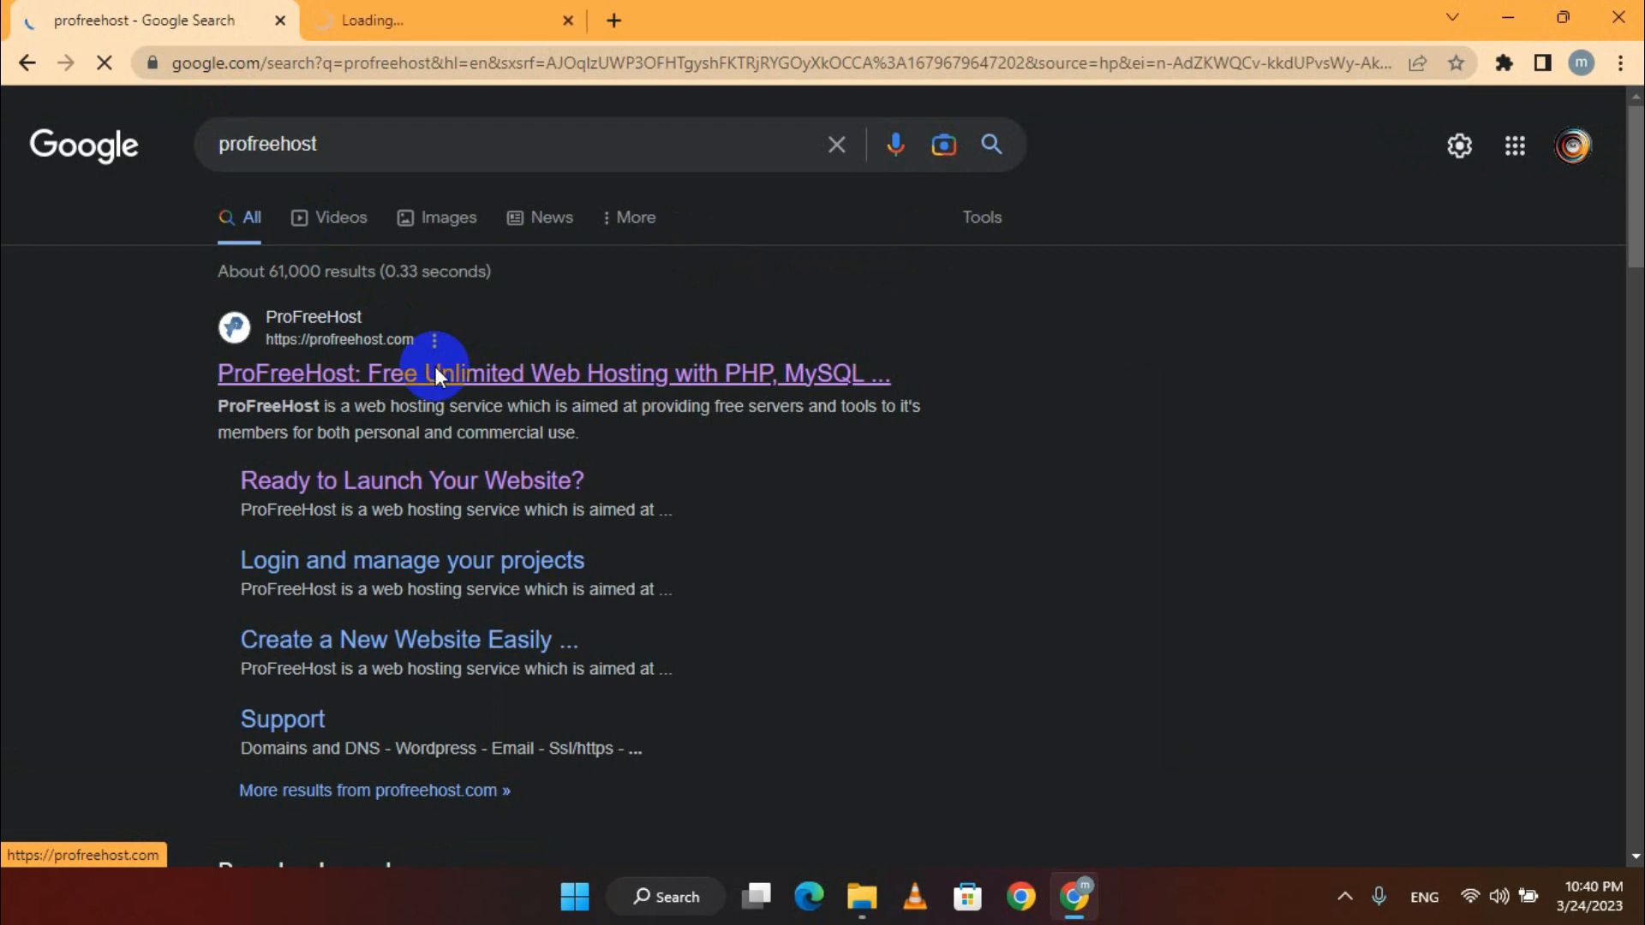
Open the ProFreeHost login page and sign in with the account's e-mail and password
click(440, 19)
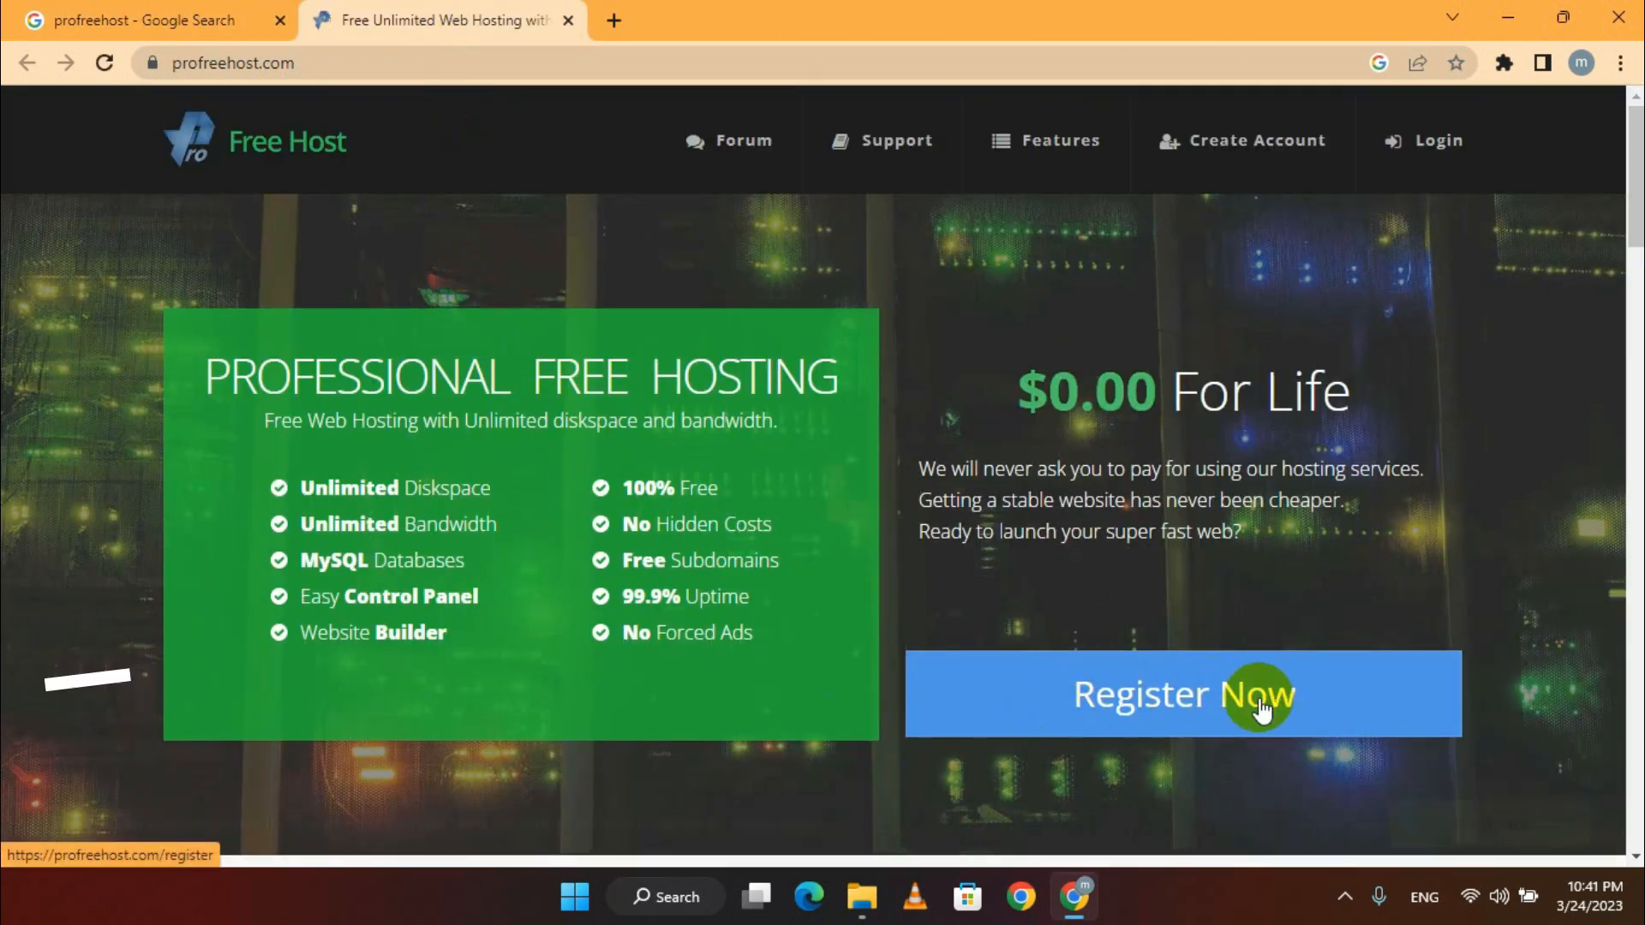
click(1437, 144)
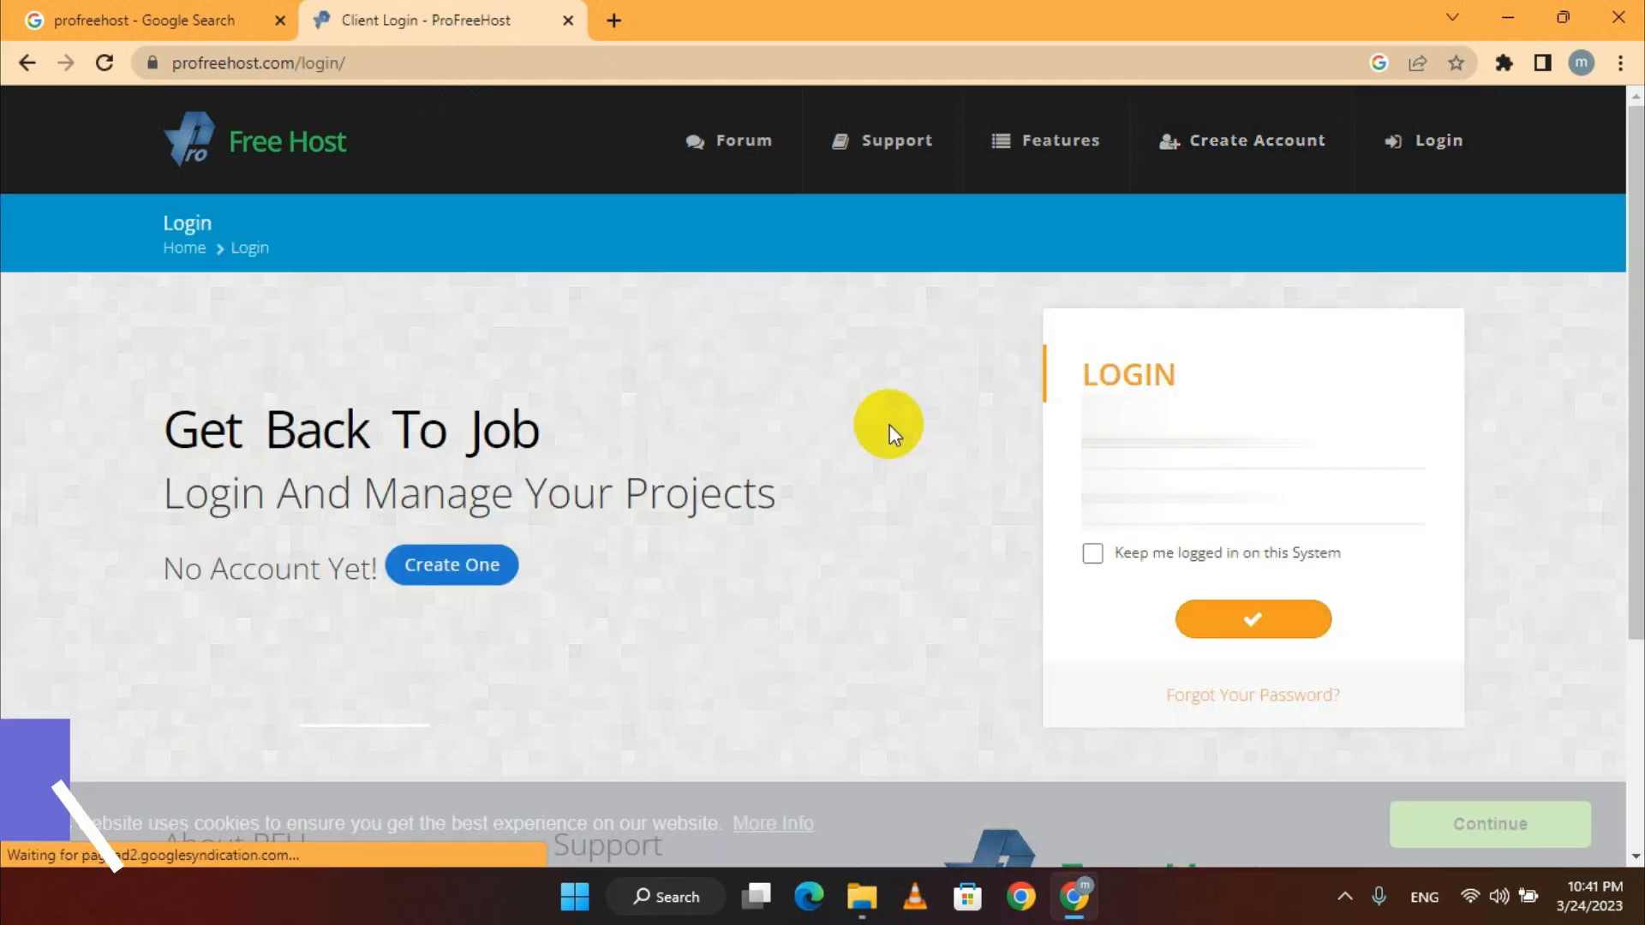
click(1187, 445)
click(1187, 505)
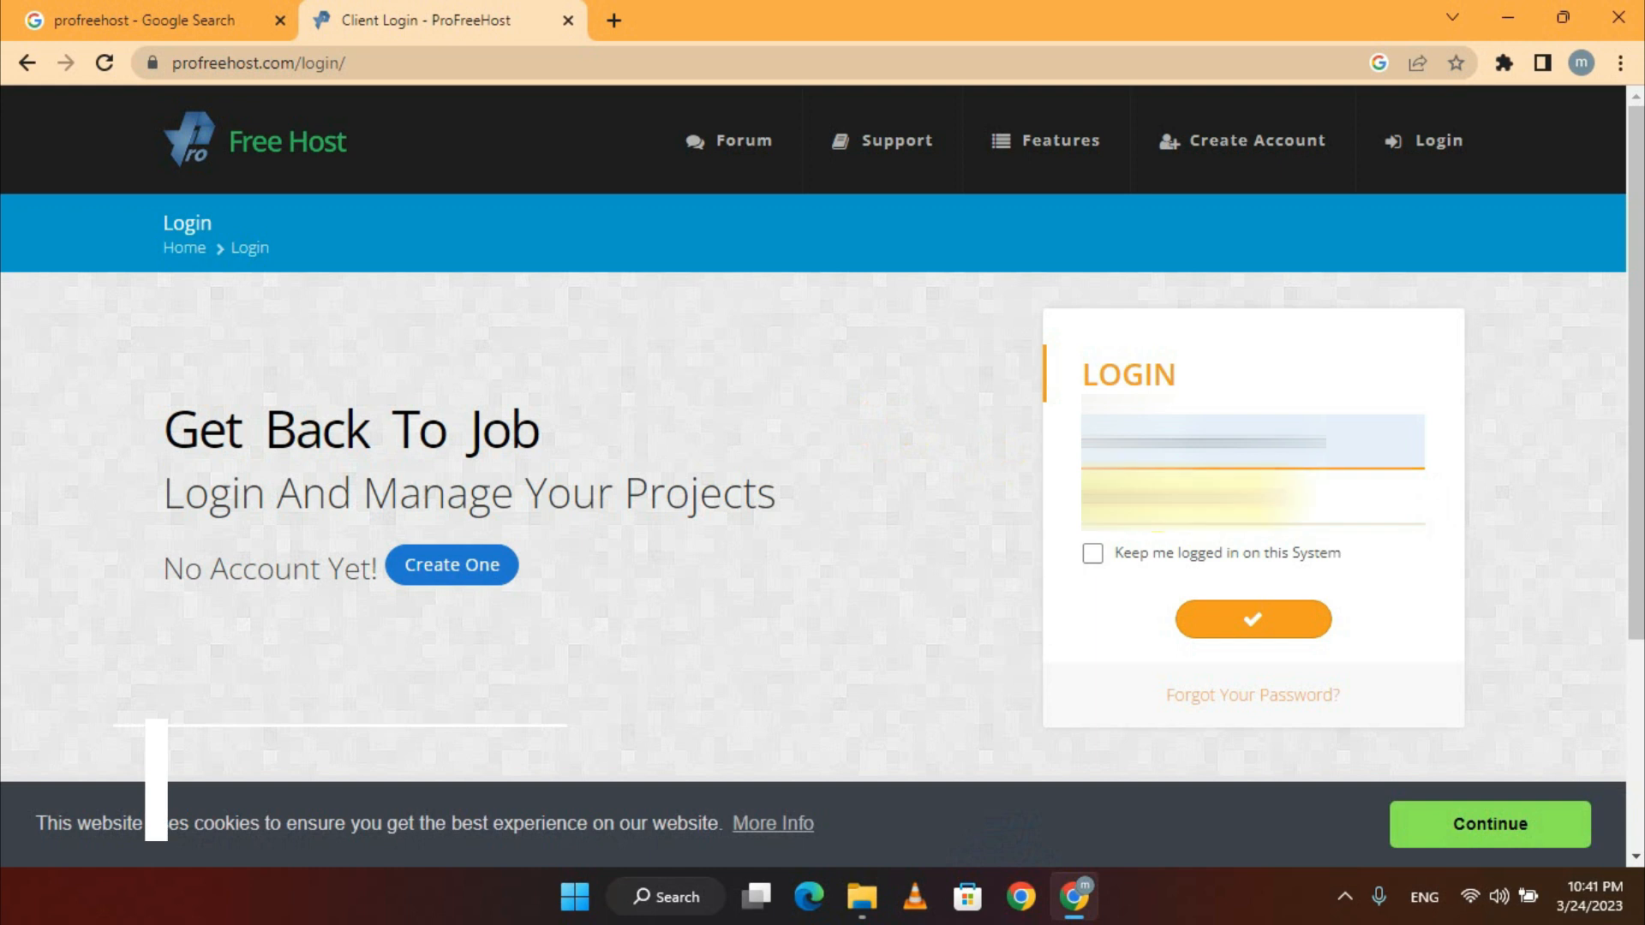
click(1186, 497)
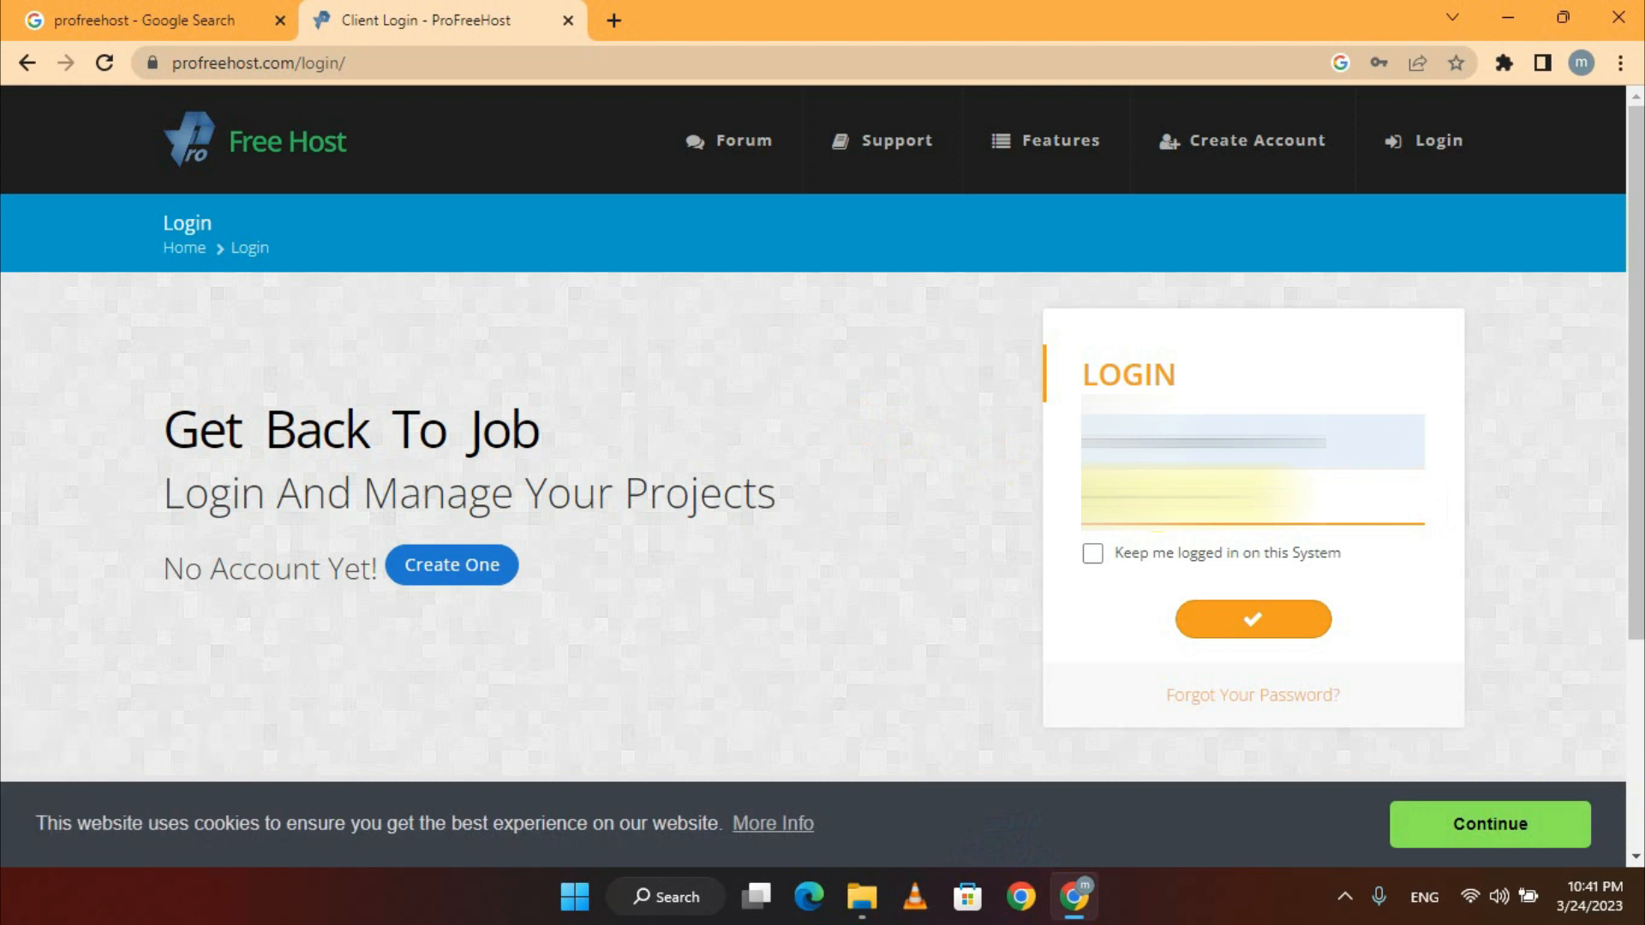
click(1099, 562)
click(1098, 562)
click(1252, 624)
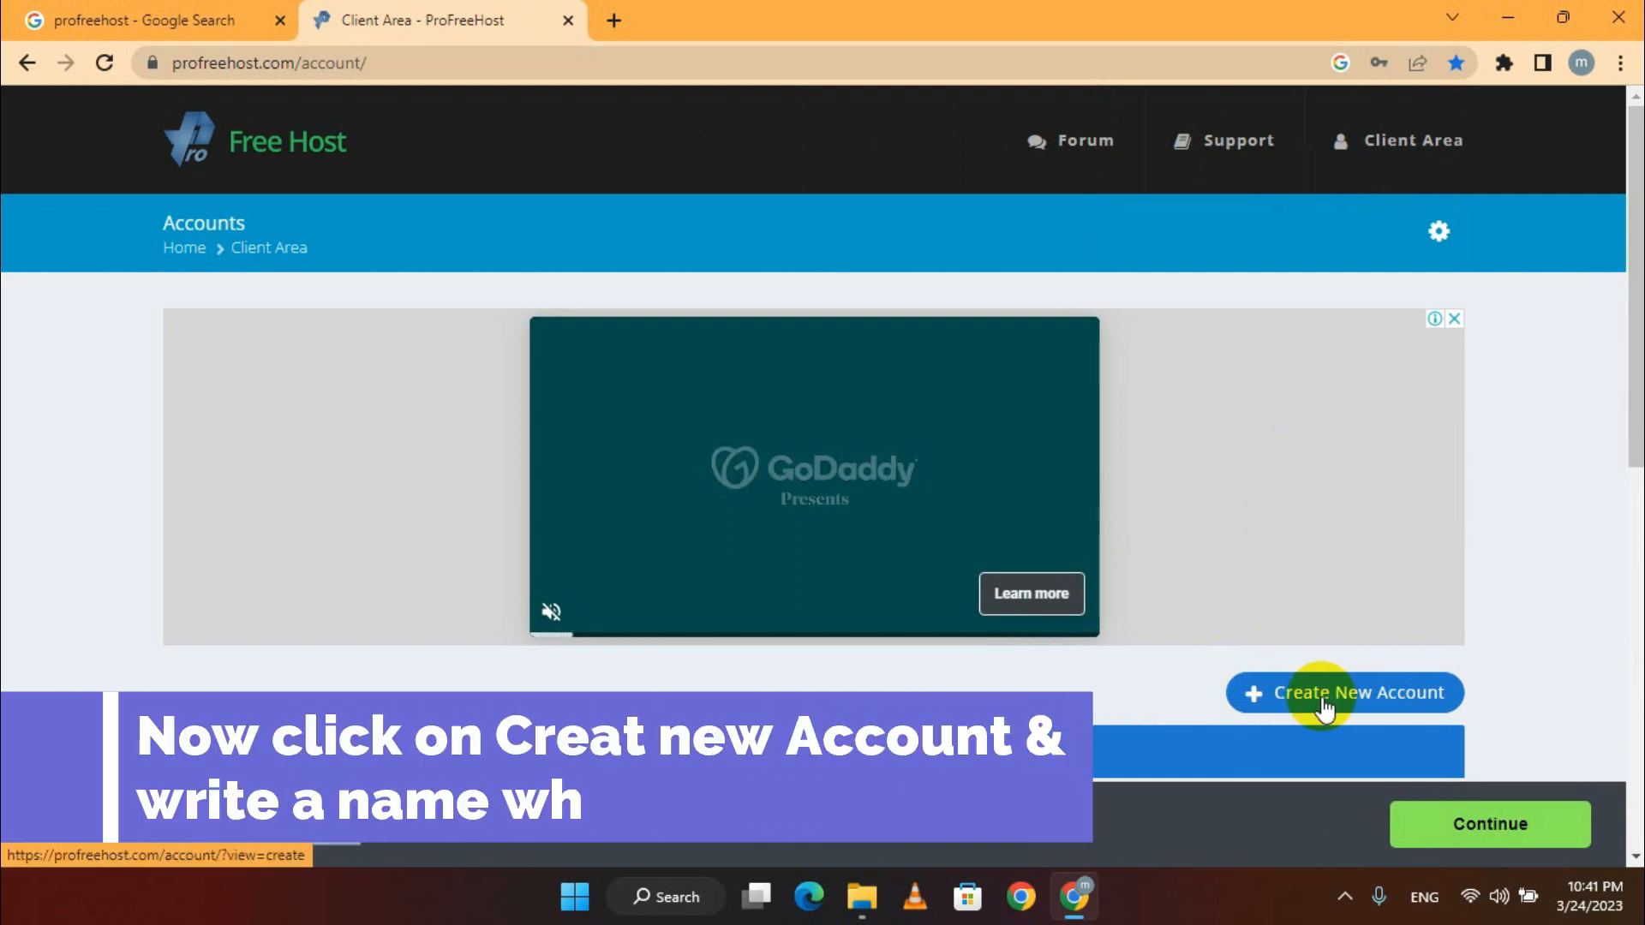
Start a new hosting account and enter mdtest as the website name
click(1333, 698)
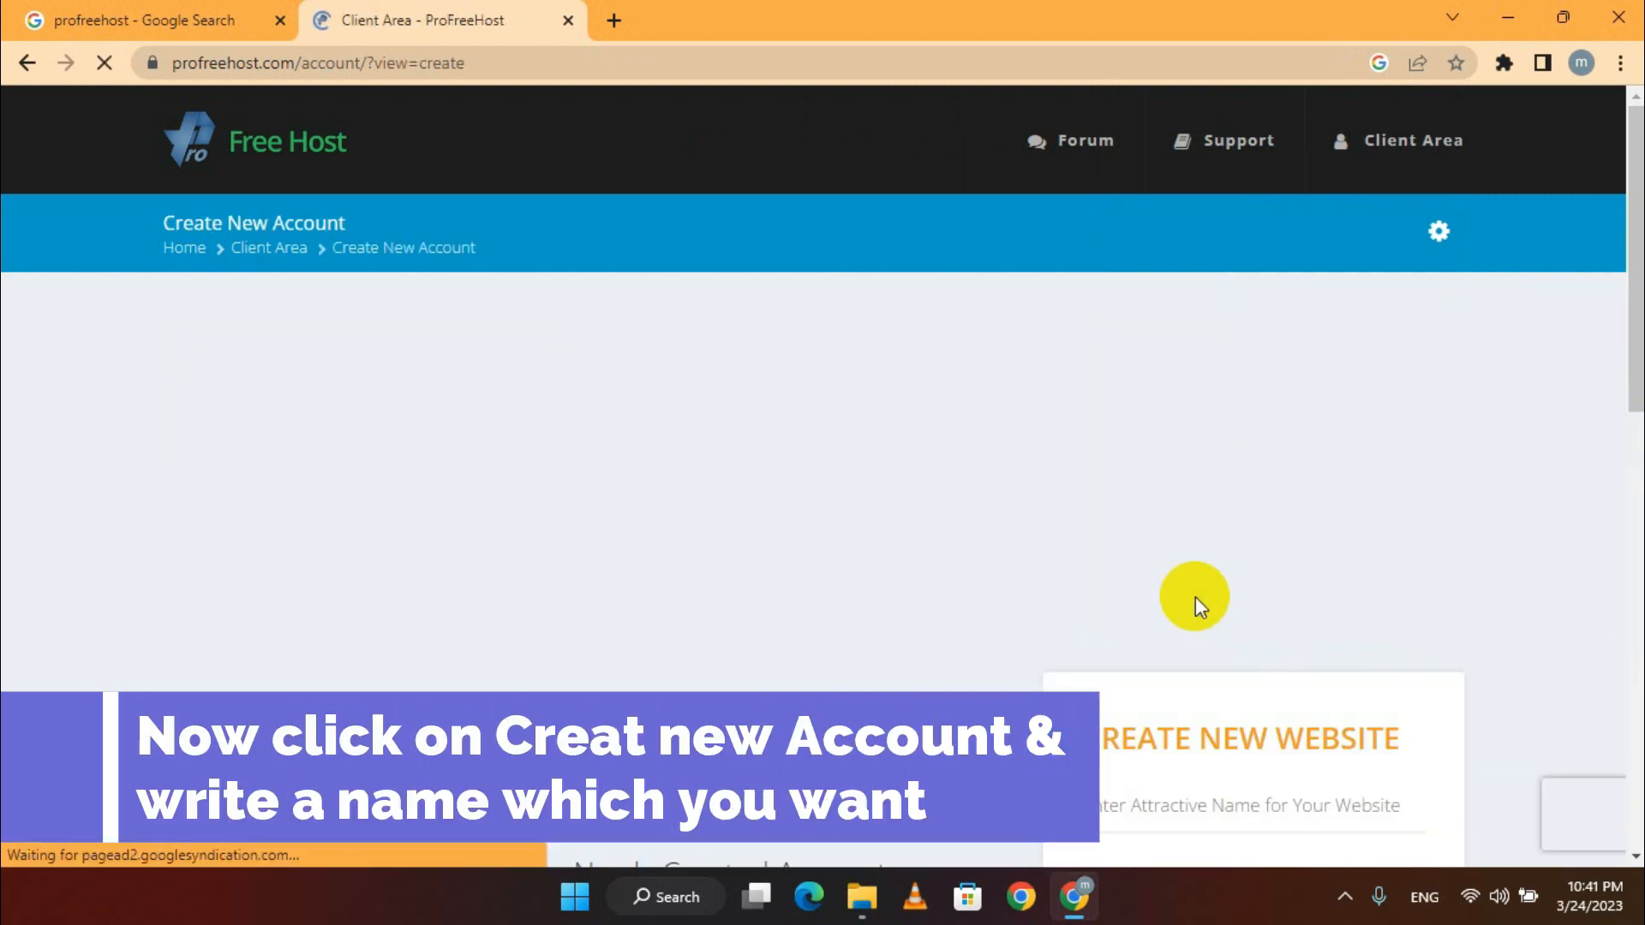
scroll(1208, 467, down, 5)
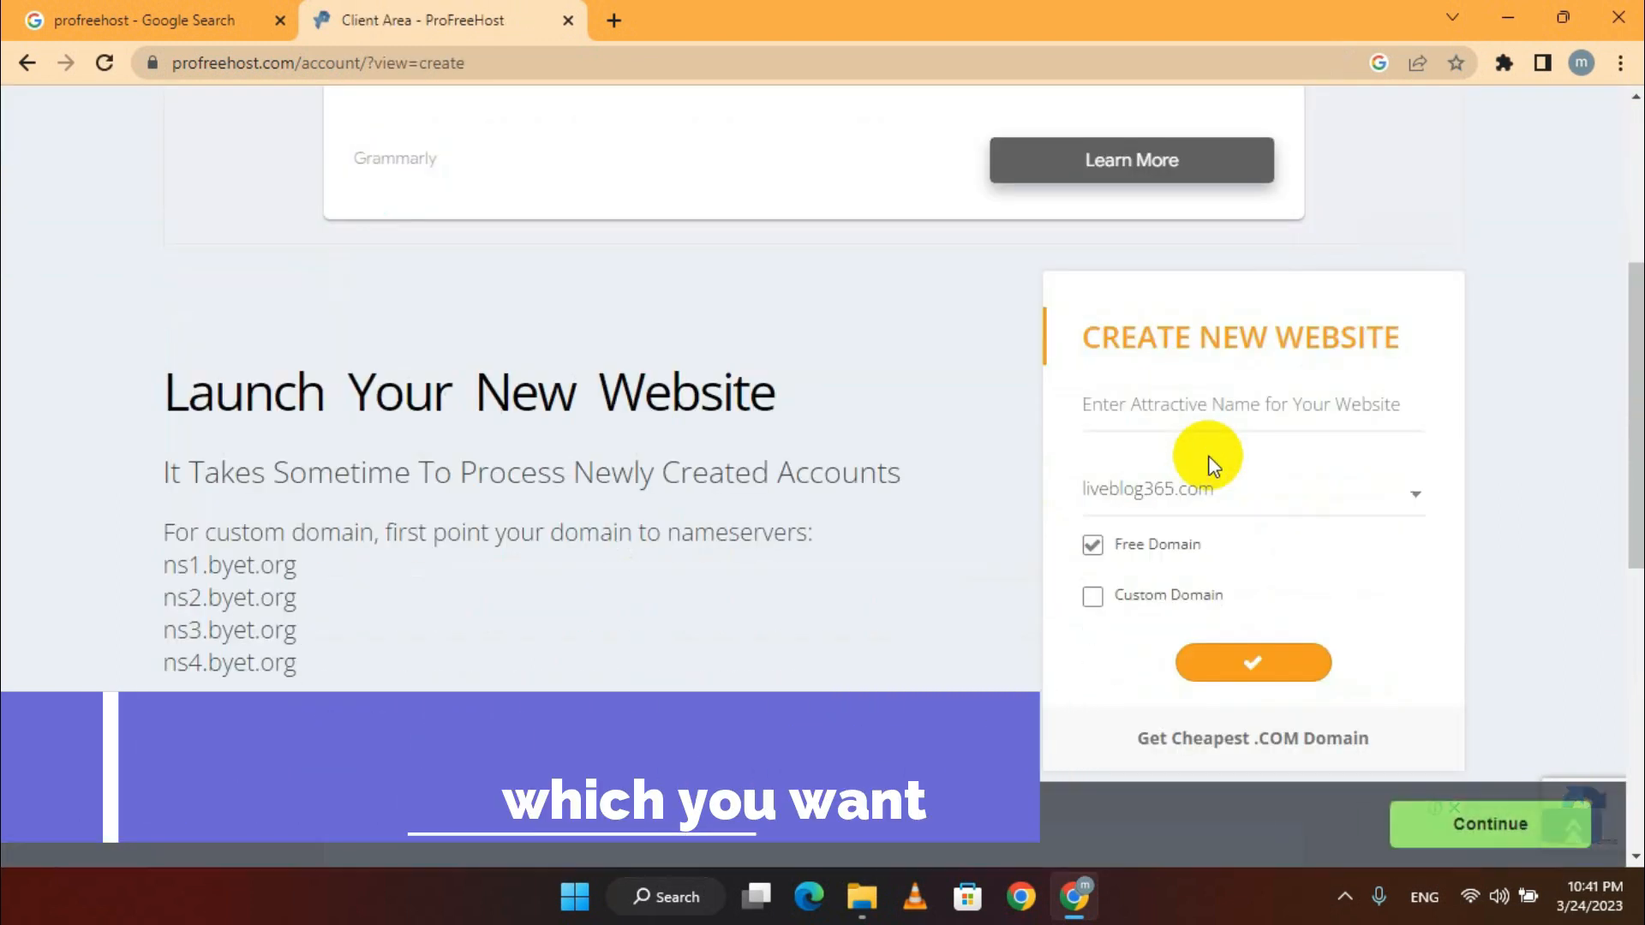
click(1180, 414)
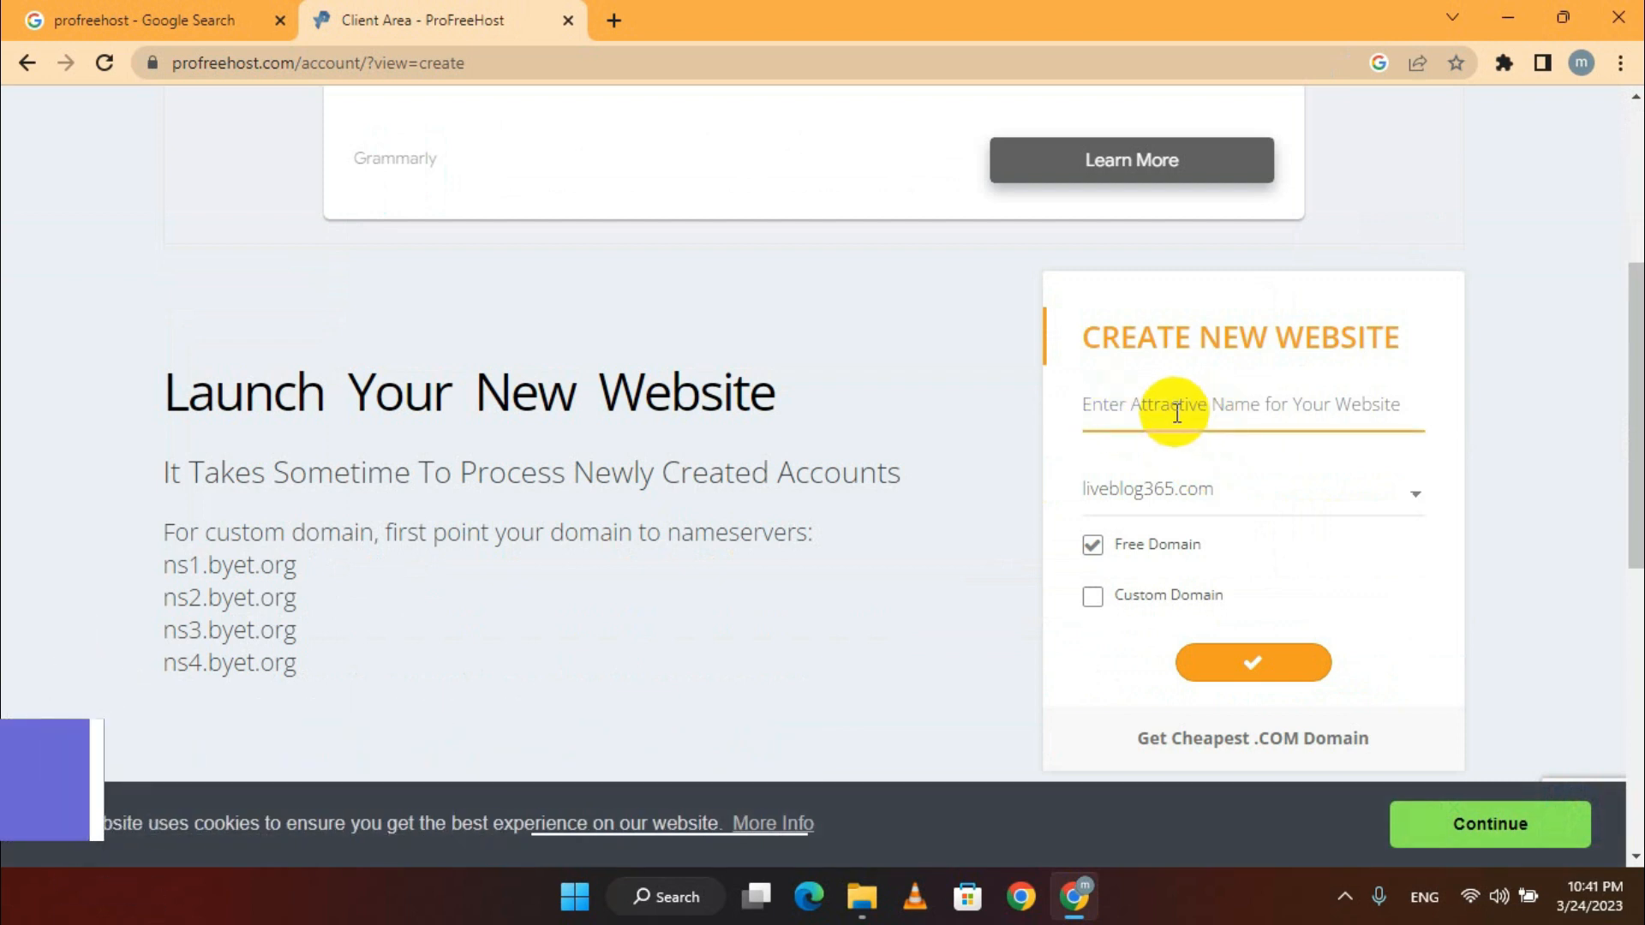
text(mdtest)
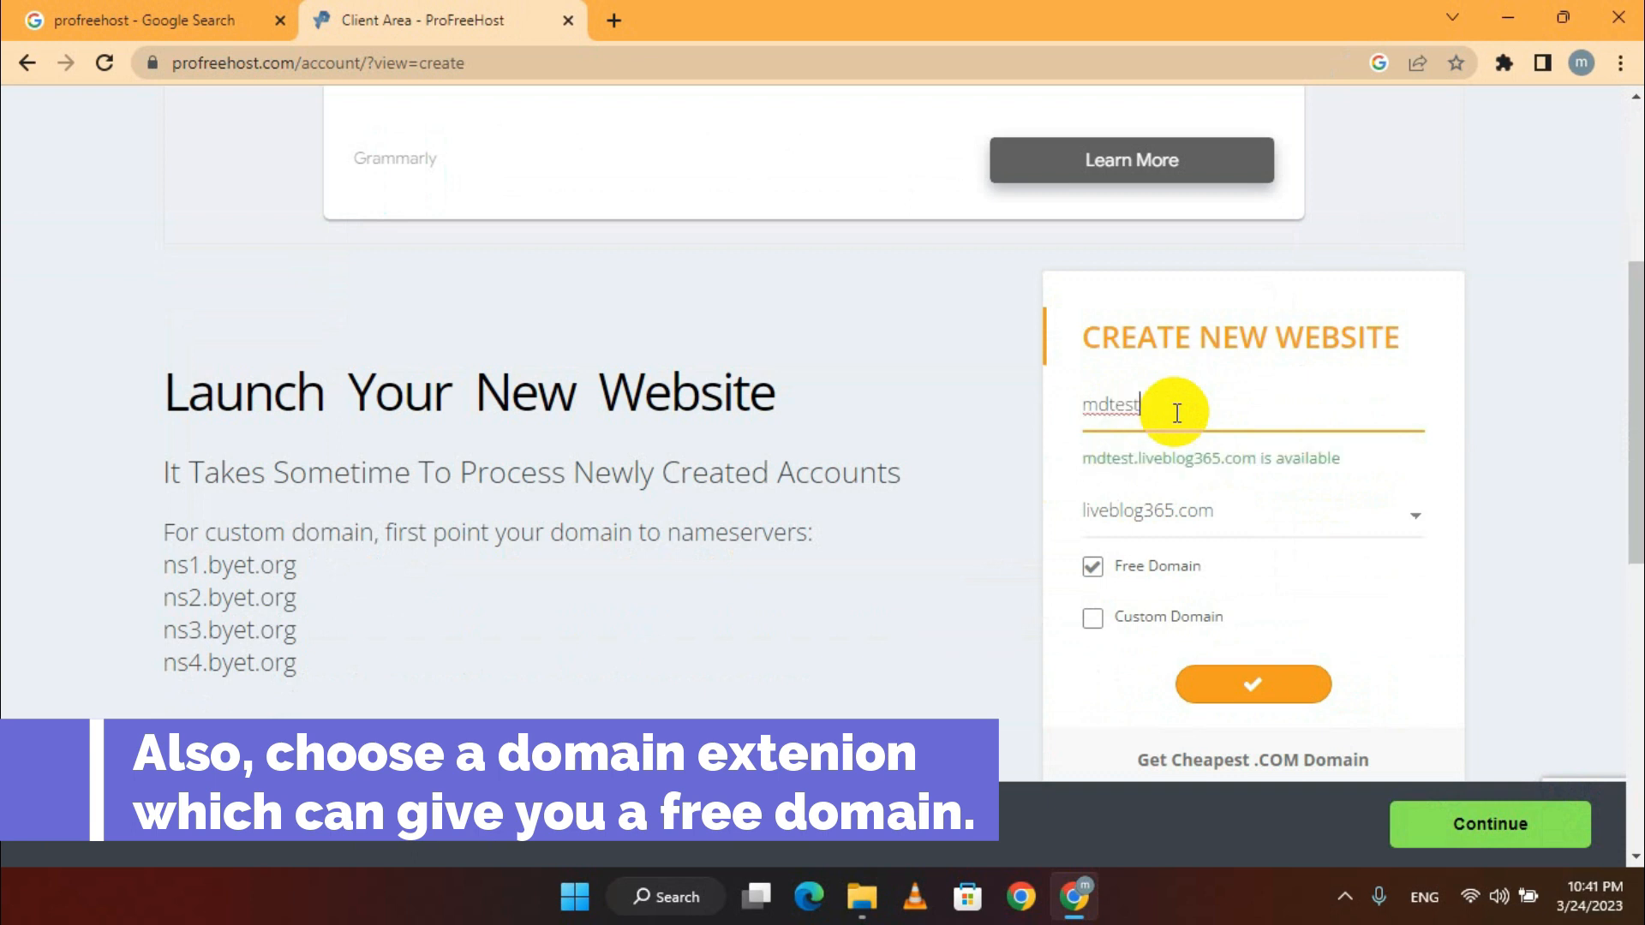
Try the unaux.com free domain extension, and settle on ezyro.com for the new website
click(1242, 514)
click(1118, 578)
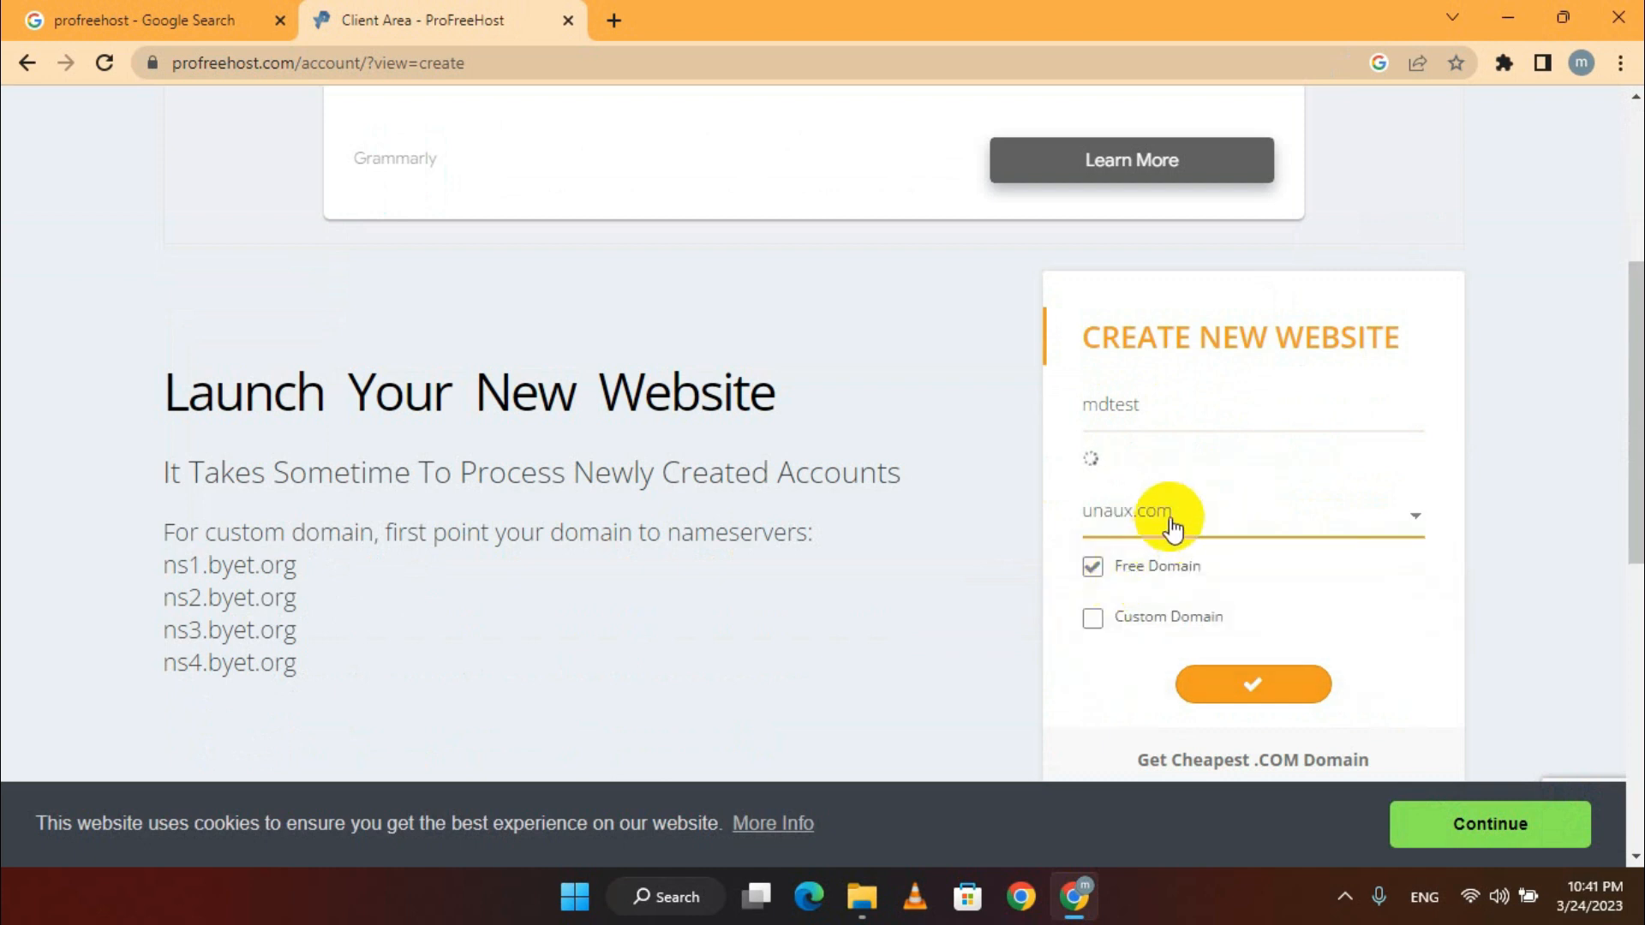
click(1166, 523)
click(1138, 603)
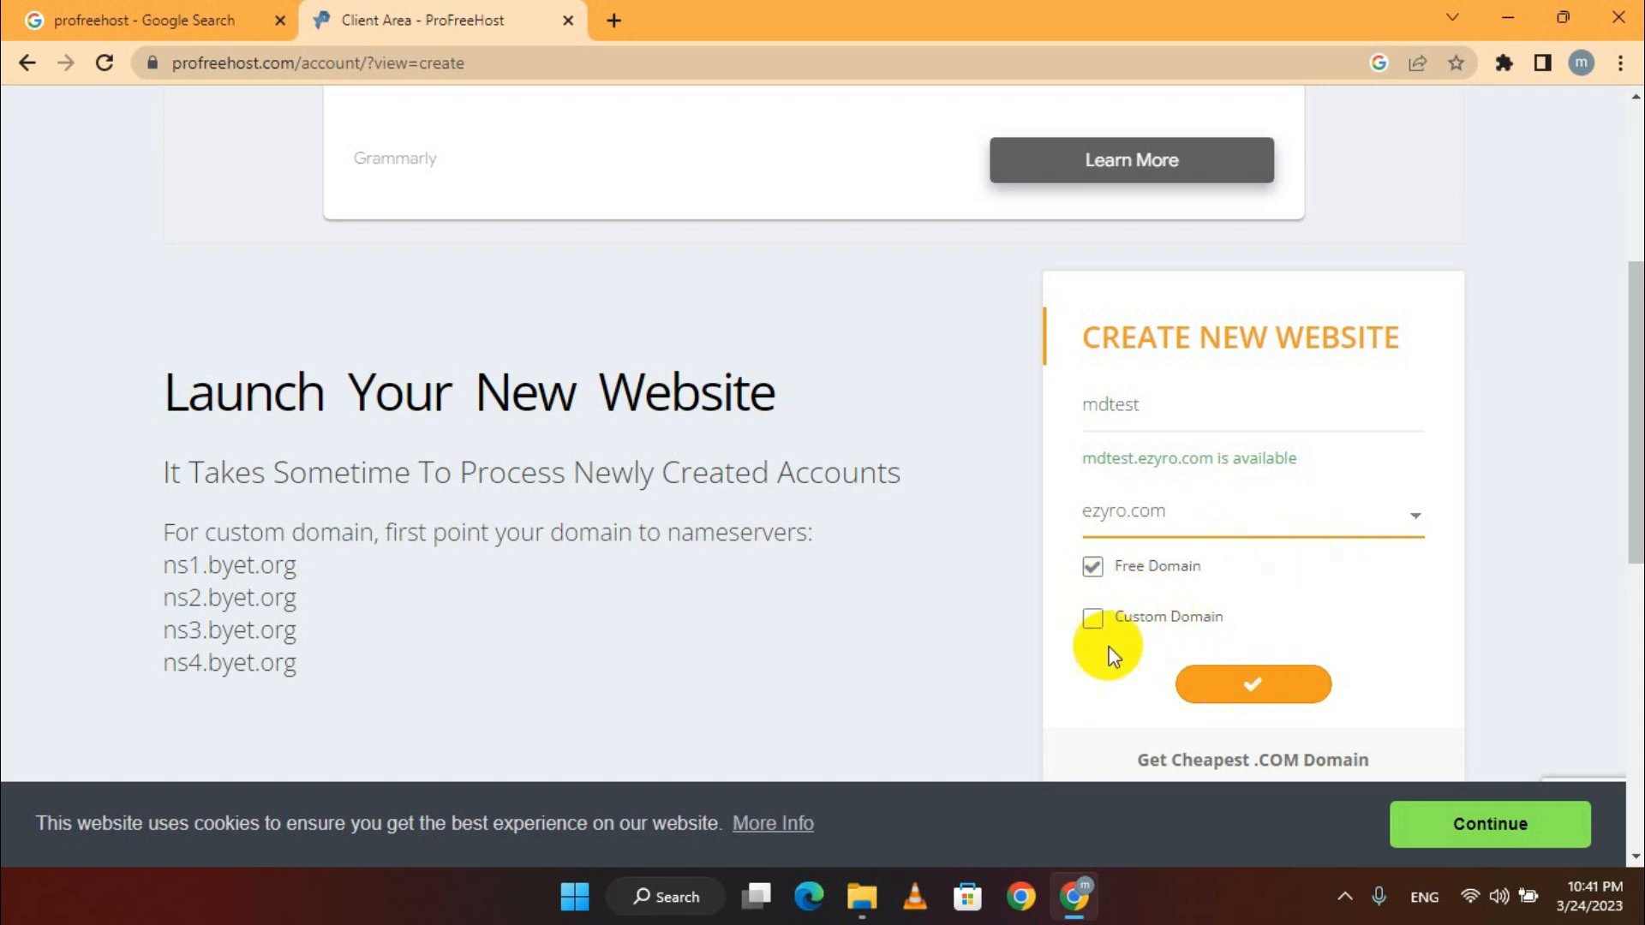
Submit the new website form and complete the image verification by selecting all pictures with bridges
click(1255, 683)
click(771, 531)
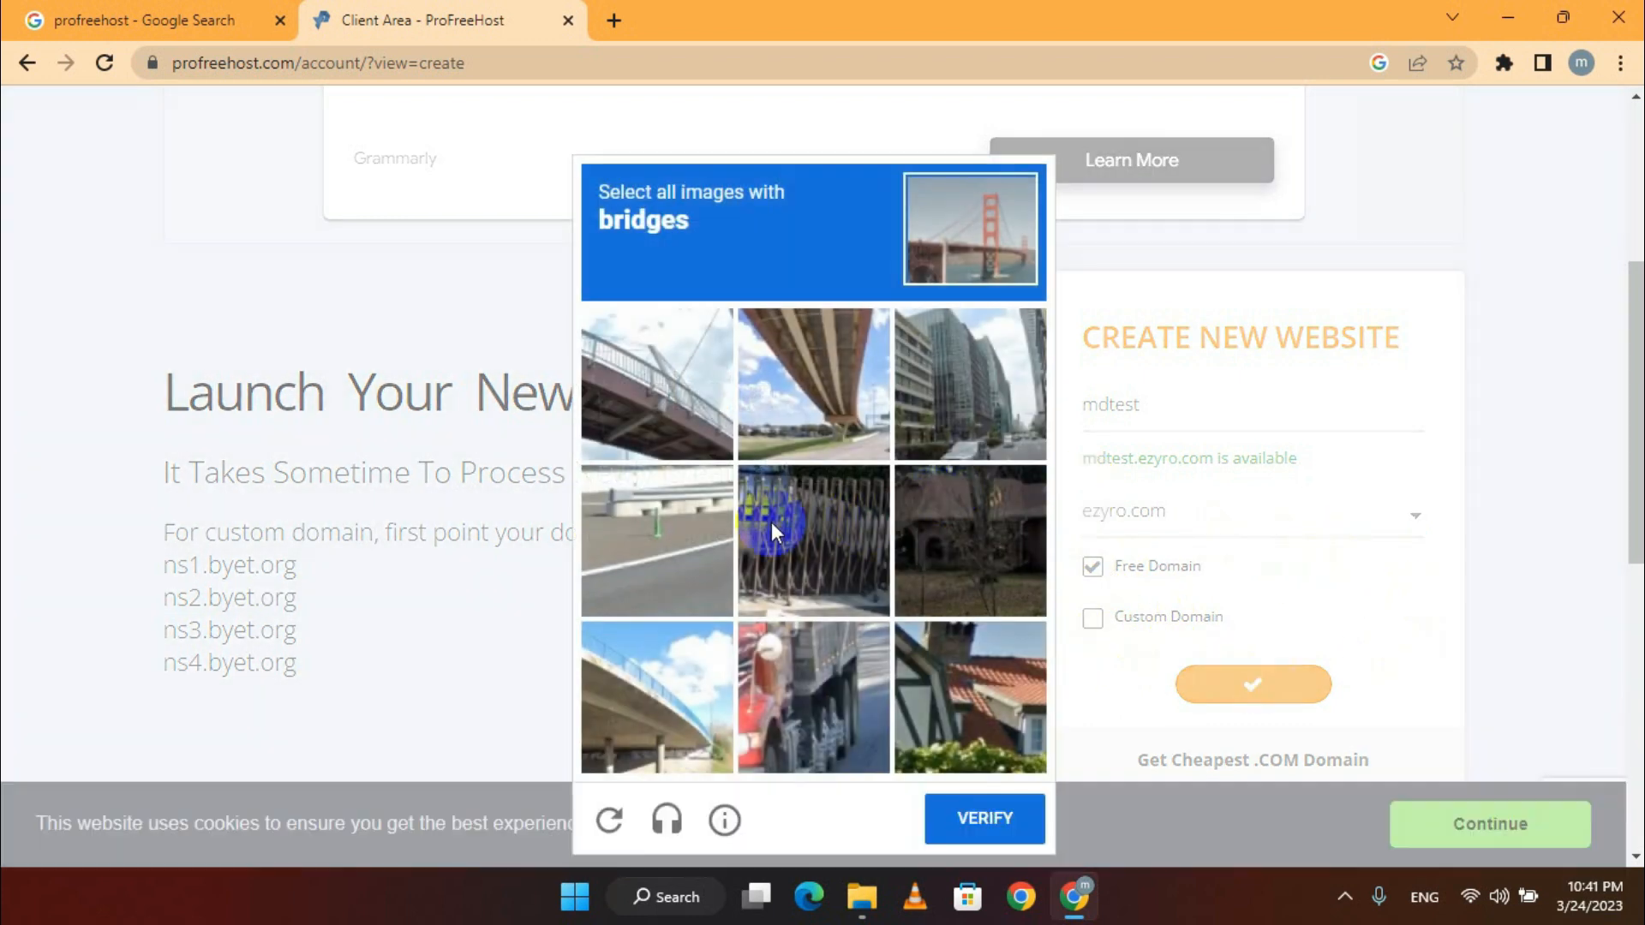
click(675, 721)
click(656, 419)
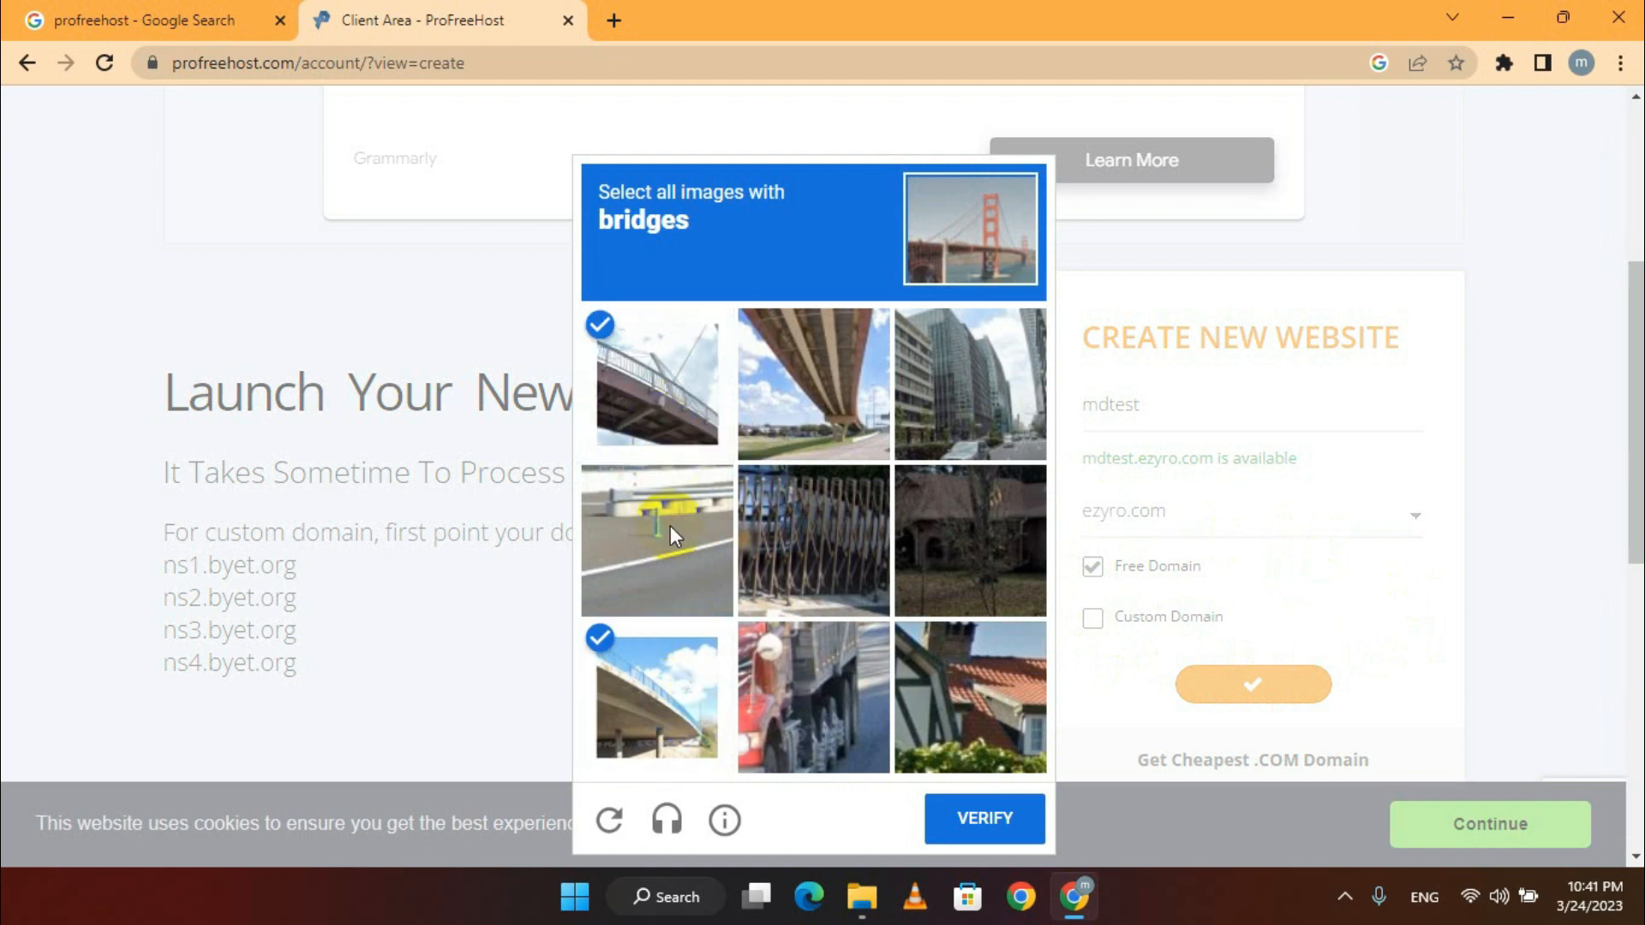
click(830, 388)
click(959, 818)
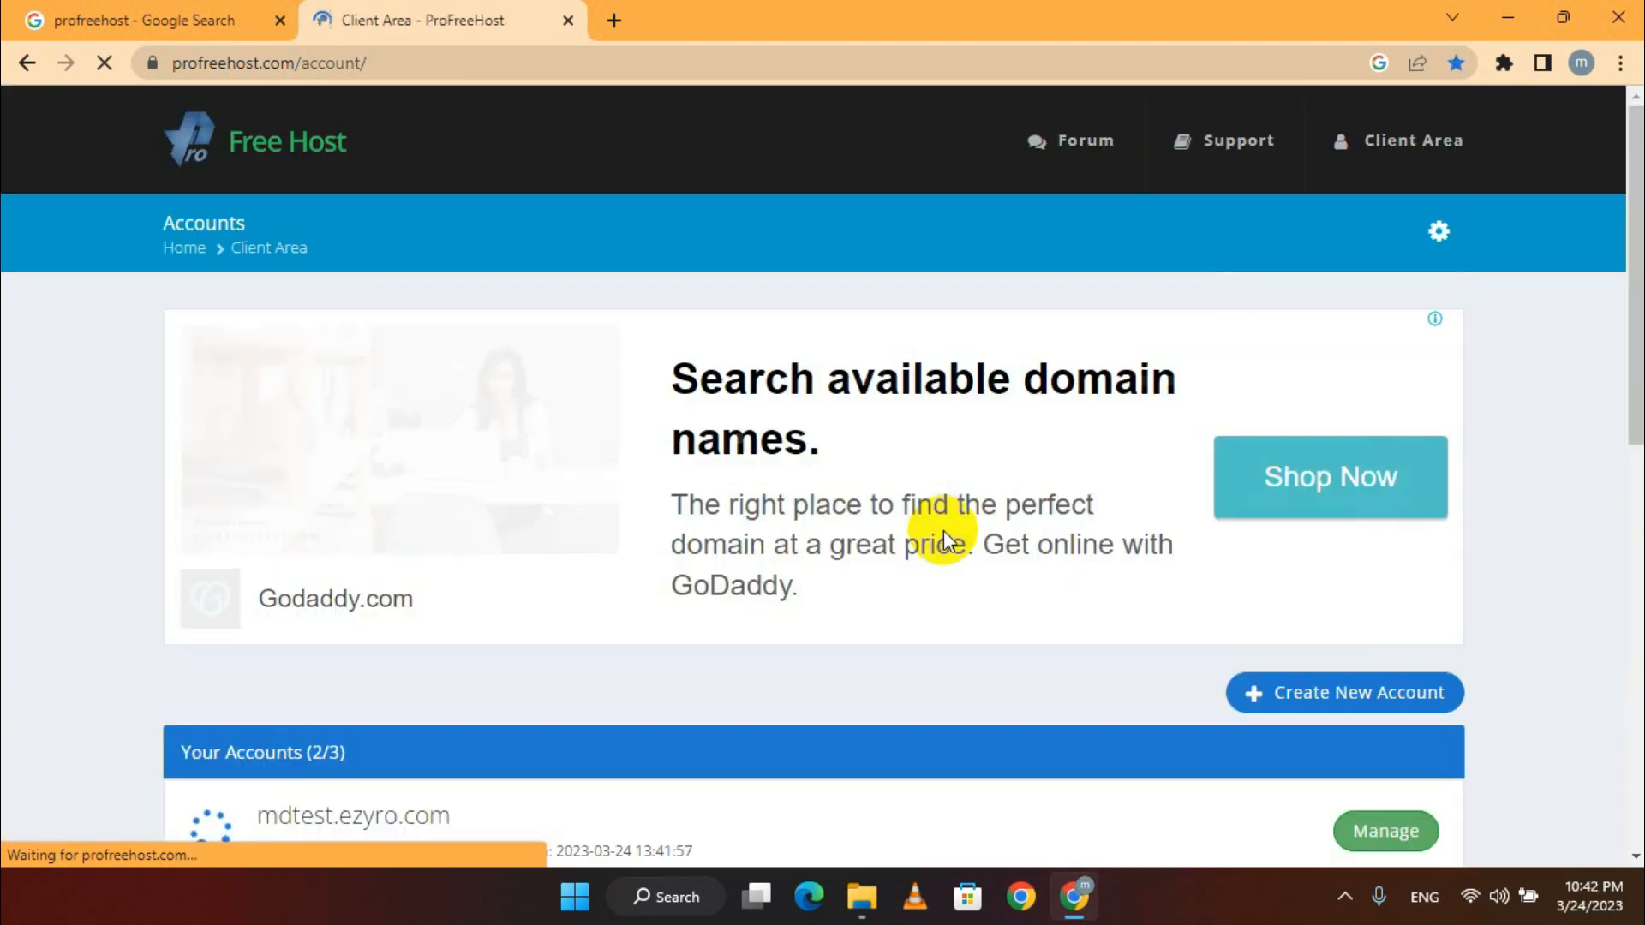
Open the management page of the mdtest.ezyro.com account and refresh it
scroll(852, 390, down, 2)
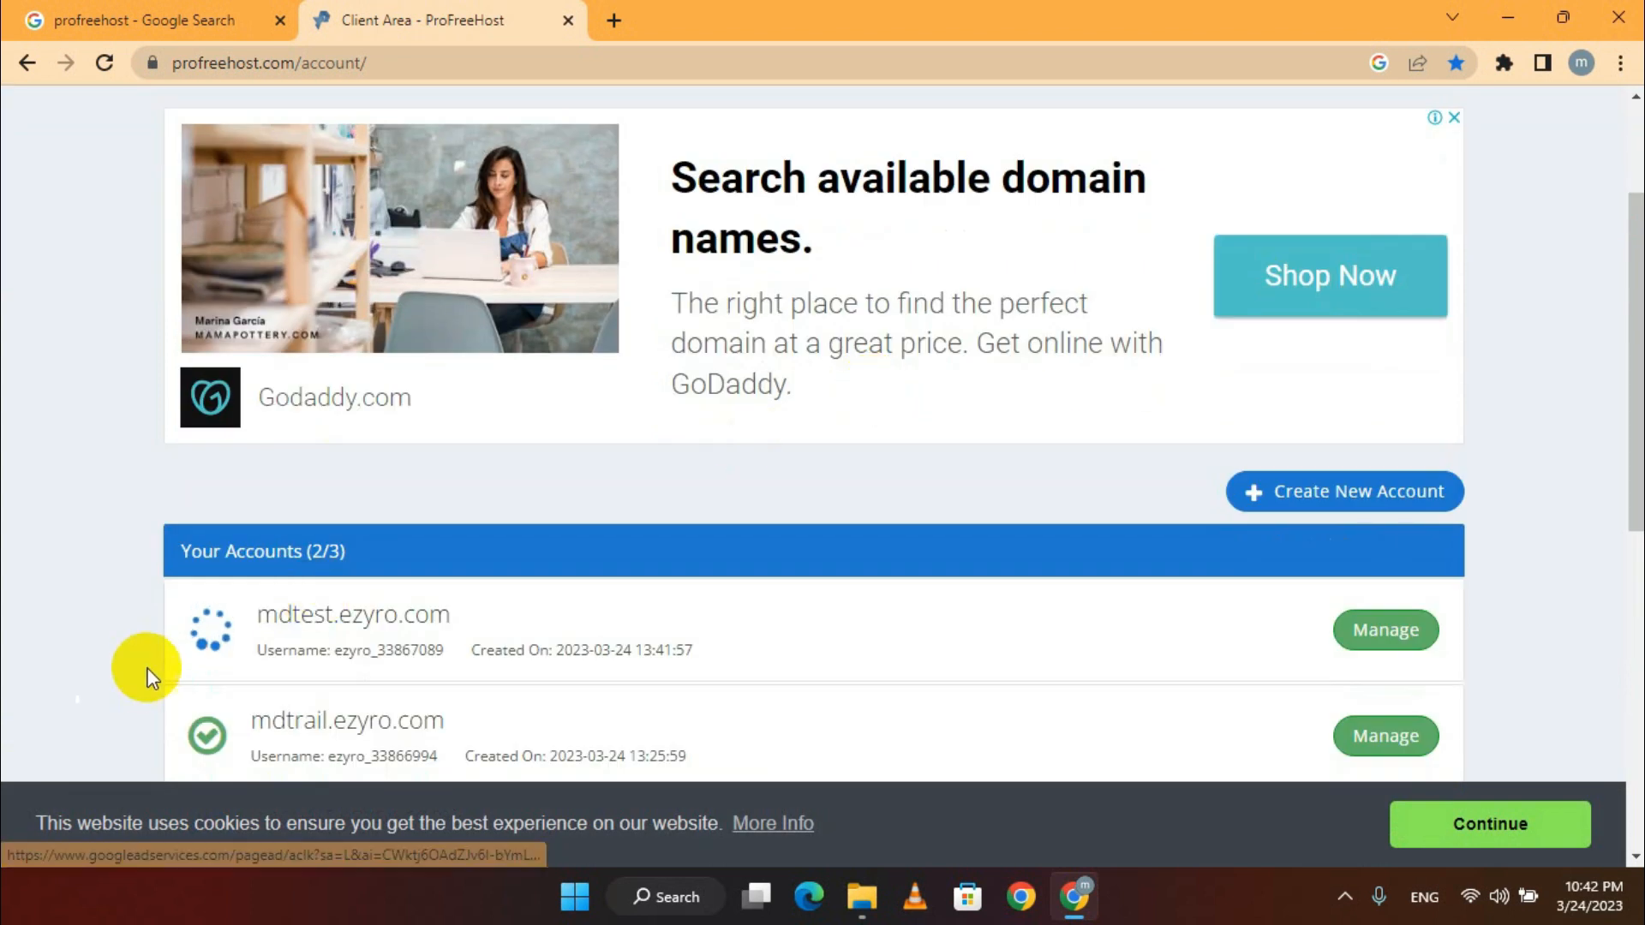
scroll(214, 638, up, 2)
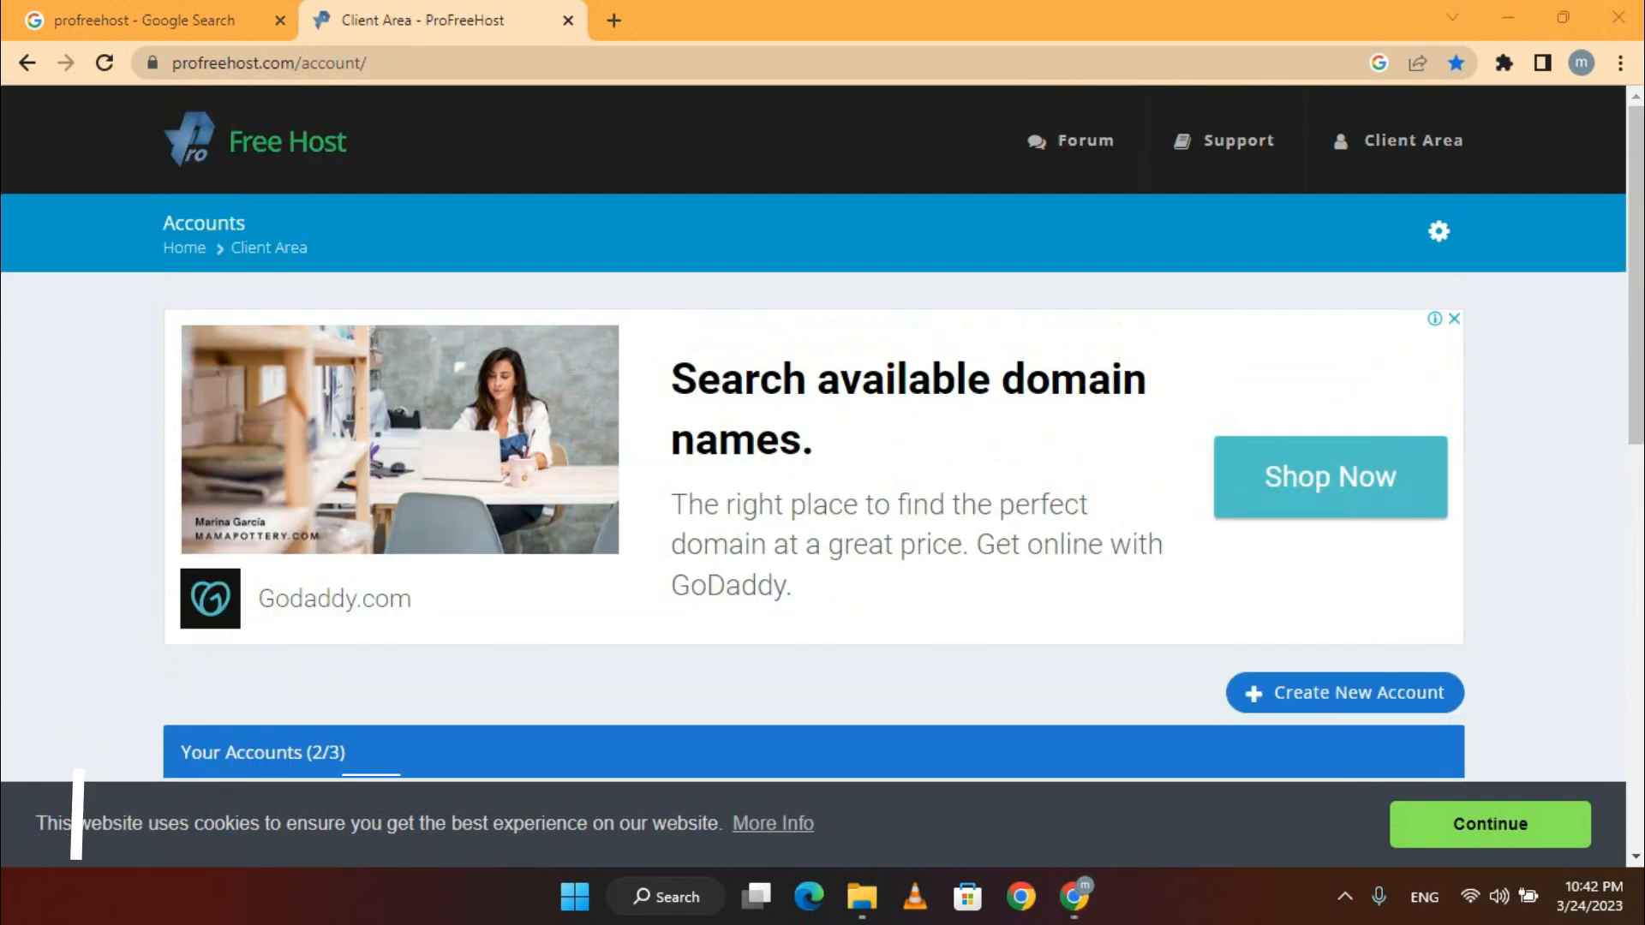
drag(1632, 331, 1636, 390)
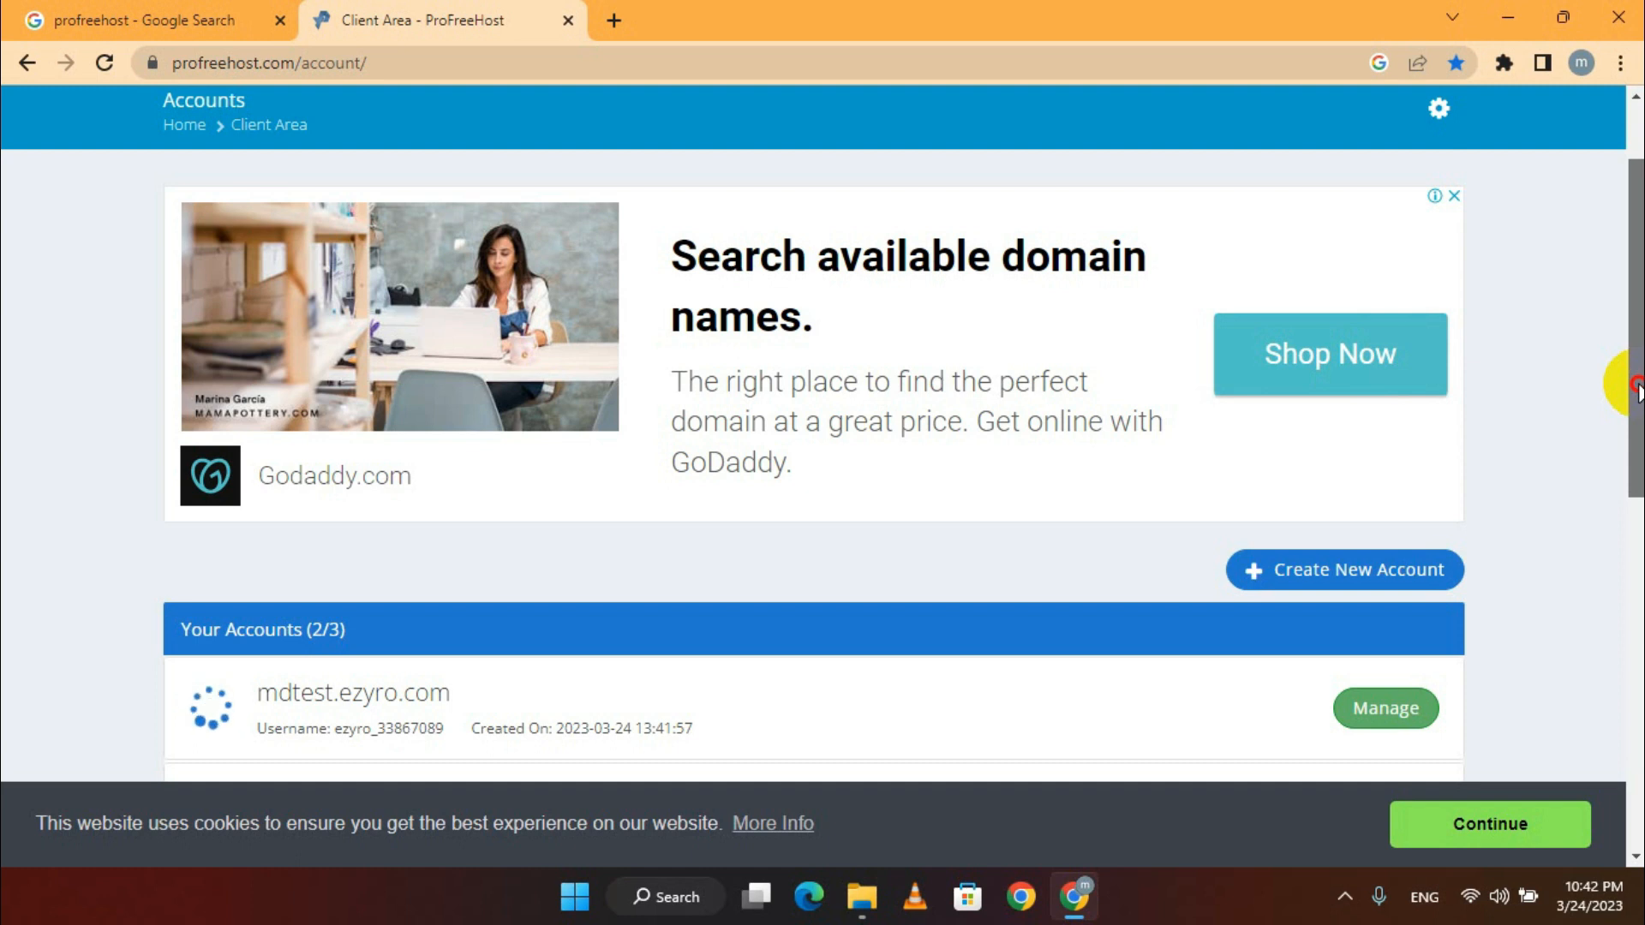
mouse_move(1637, 386)
mouse_down()
mouse_move(1637, 357)
mouse_move(1637, 374)
mouse_up()
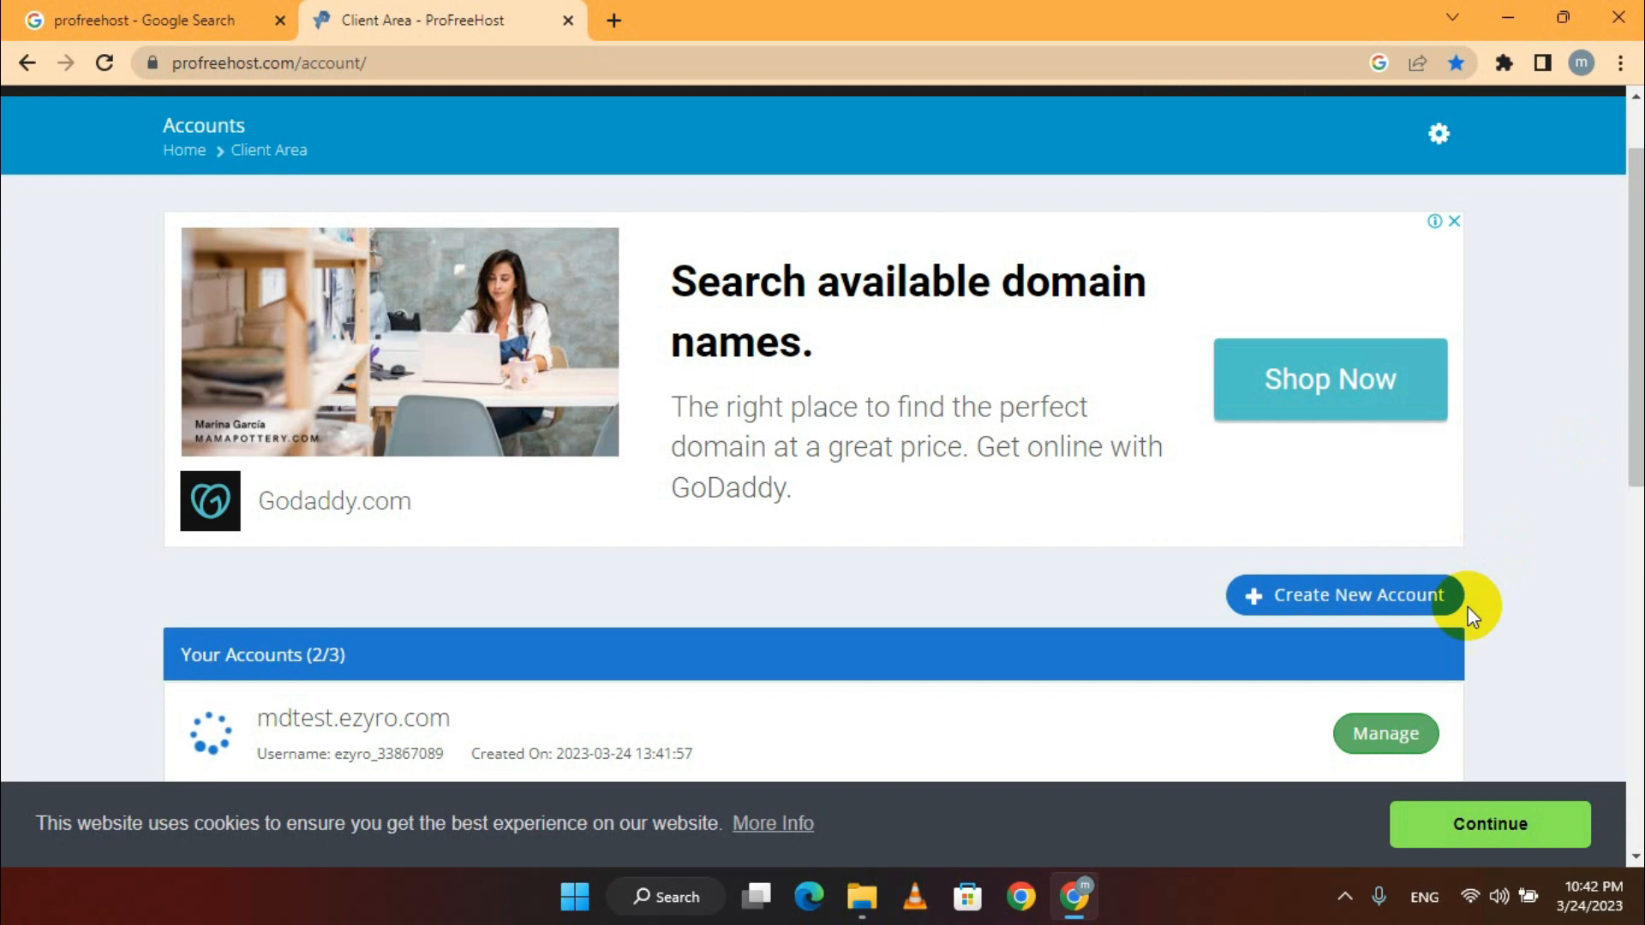
click(1380, 736)
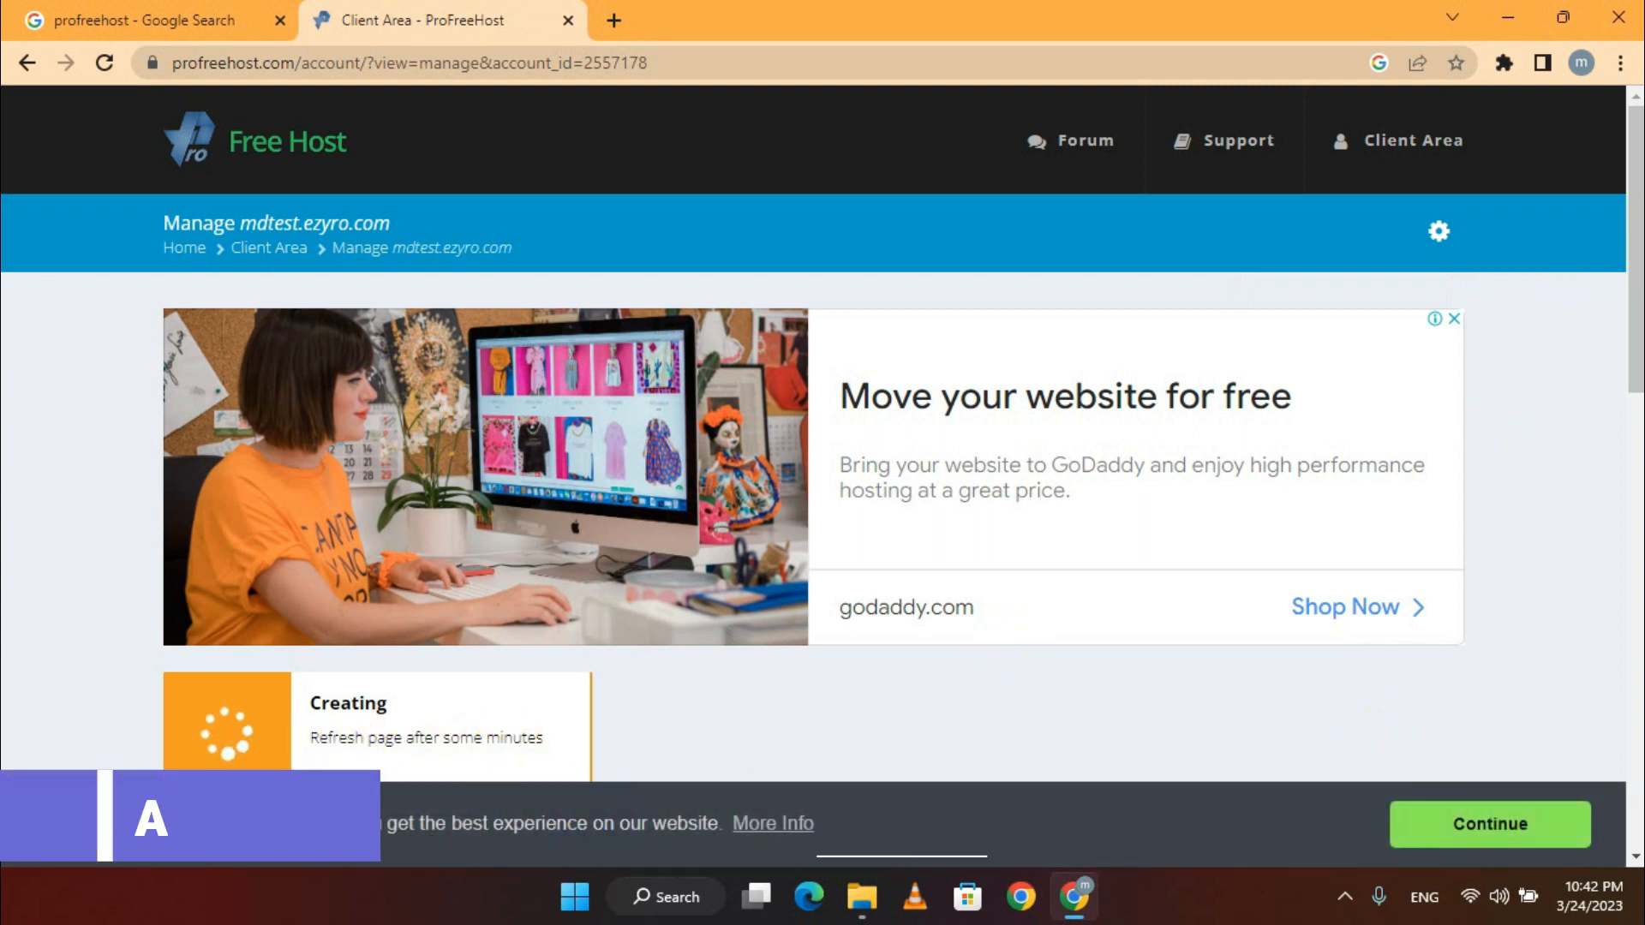
drag(1632, 255, 1537, 394)
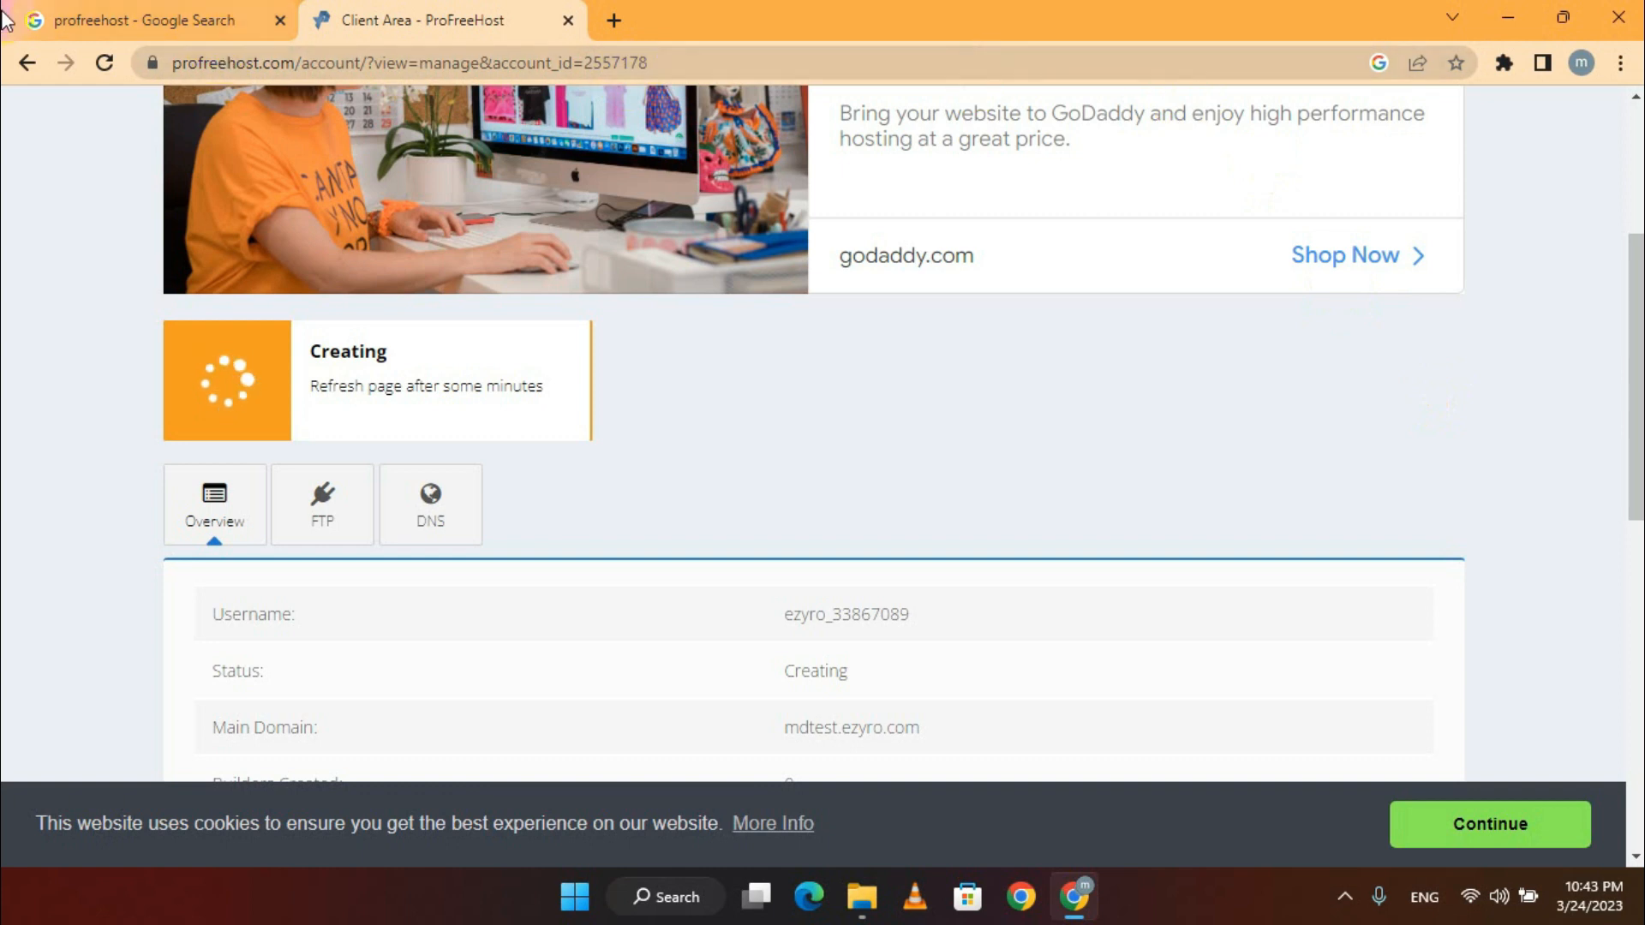
click(108, 67)
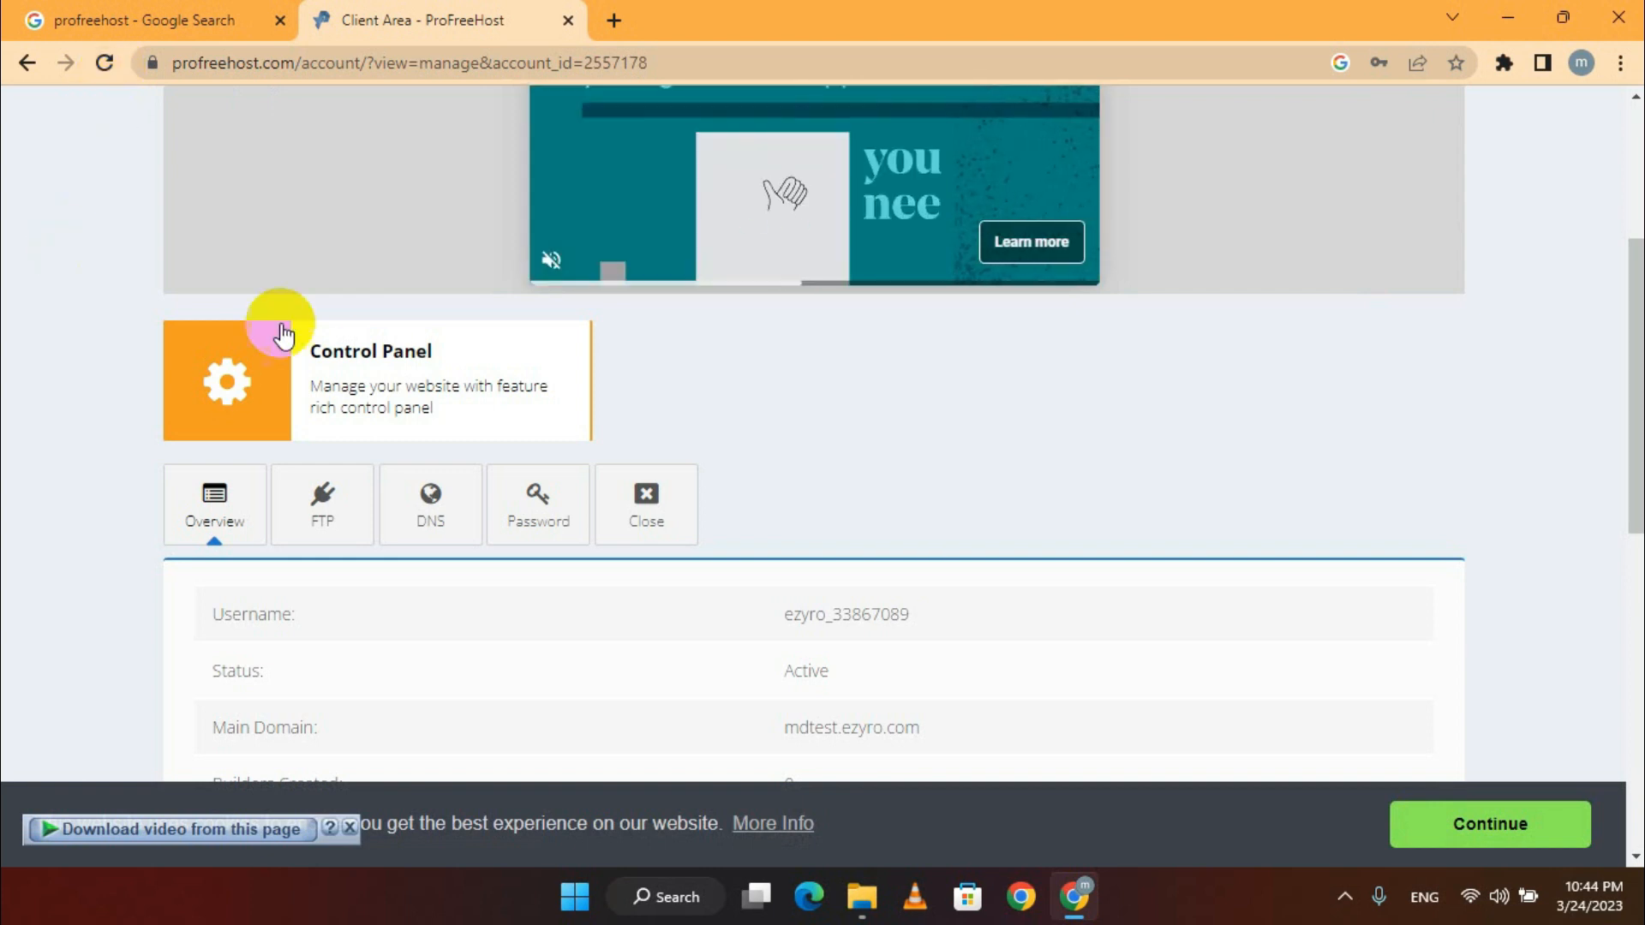
Open the website's Control Panel and approve receiving service e-mails in the notice
click(266, 377)
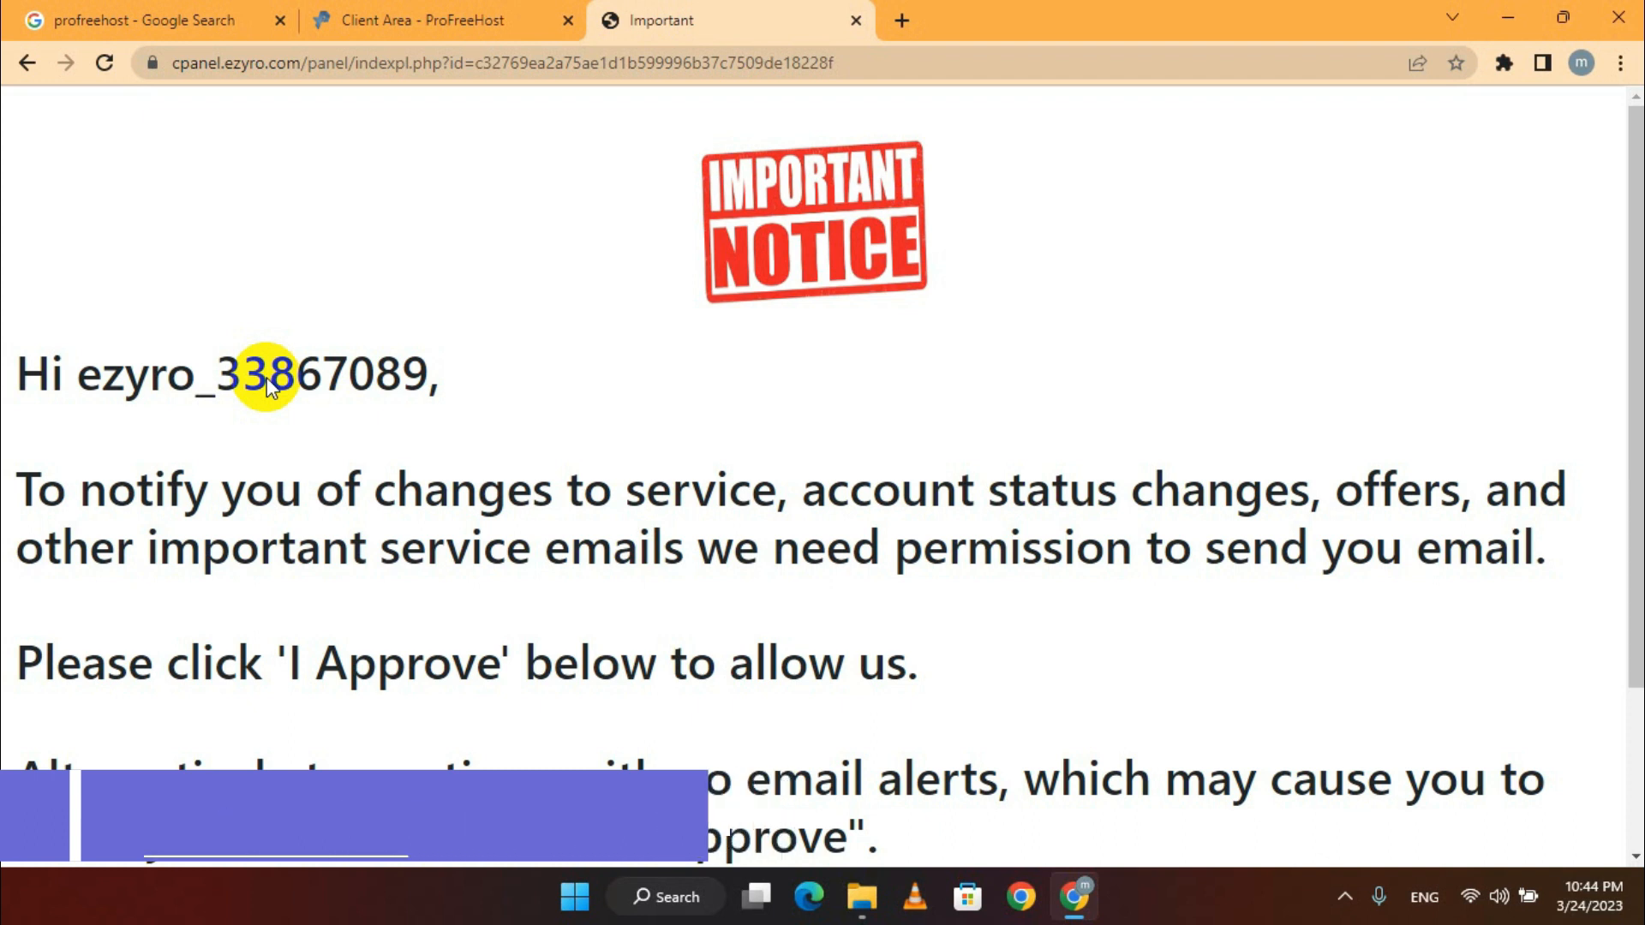
scroll(394, 424, down, 3)
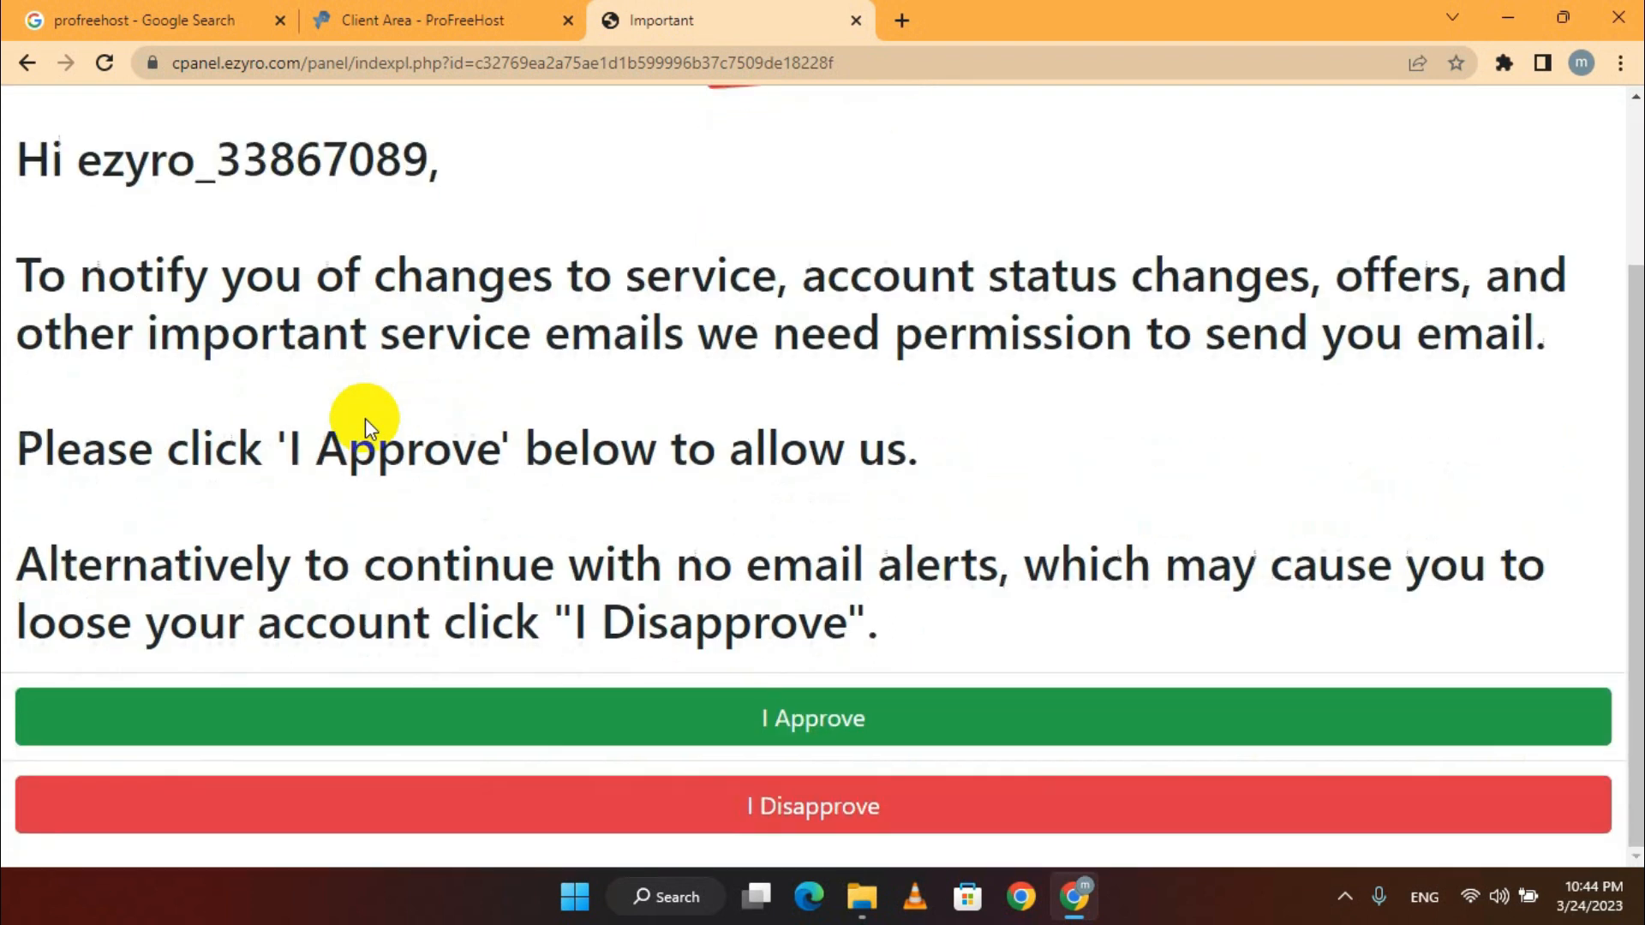
click(801, 724)
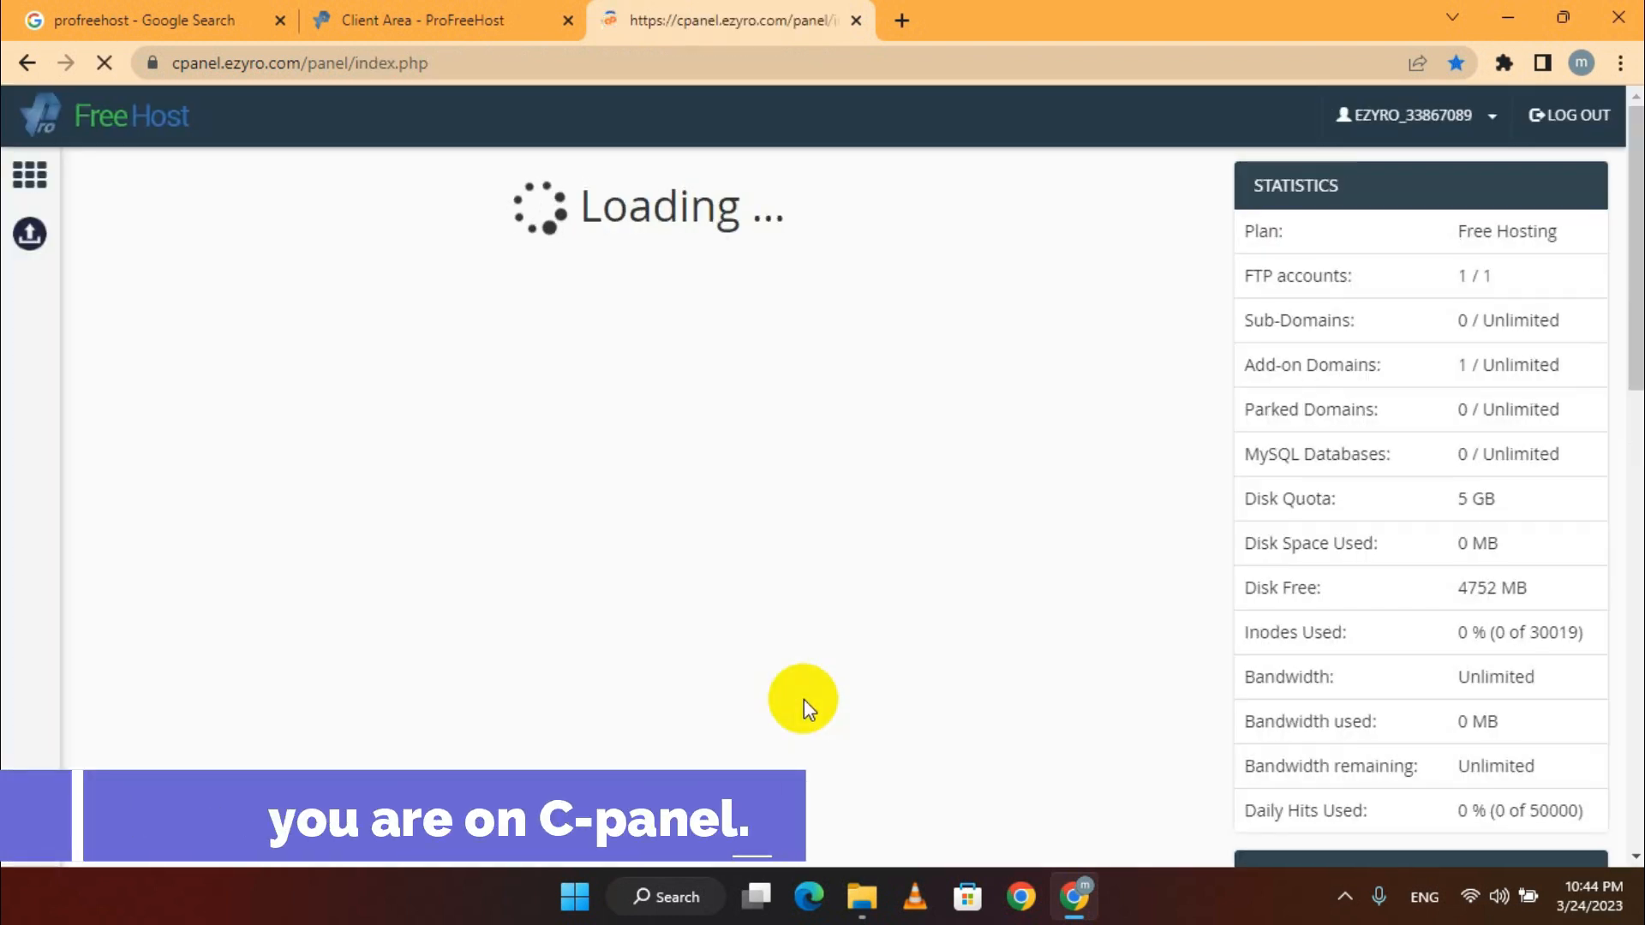
Open the Softaculous Apps Installer from the Software section and bring up the WordPress installation form
scroll(616, 573, down, 10)
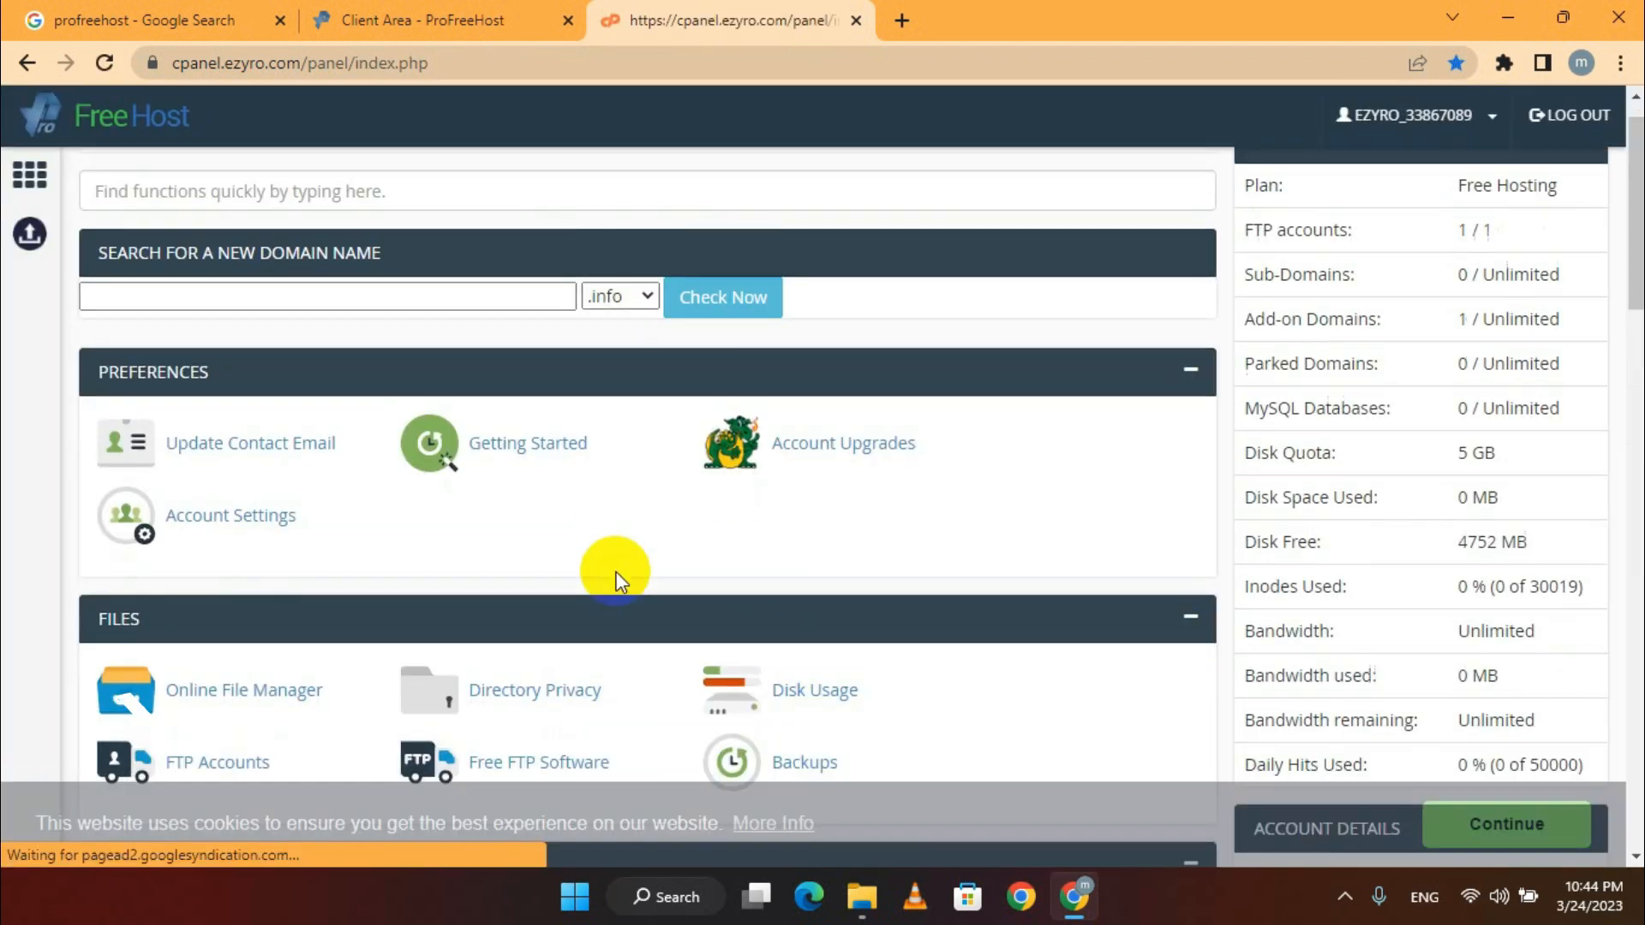
scroll(615, 572, down, 9)
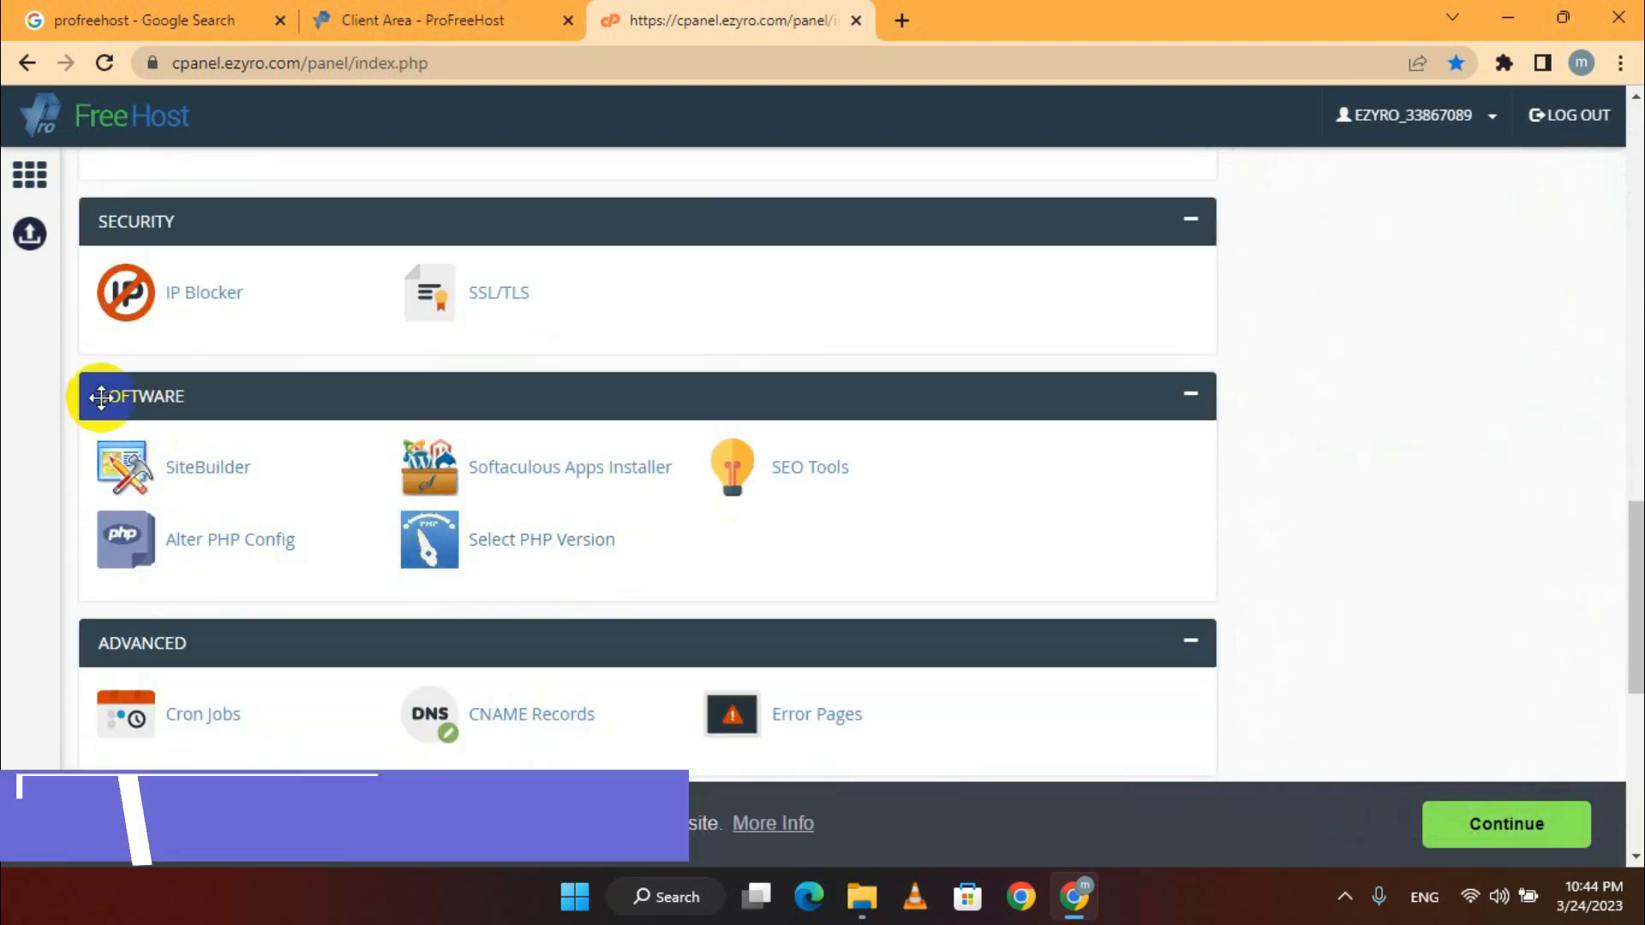
click(551, 469)
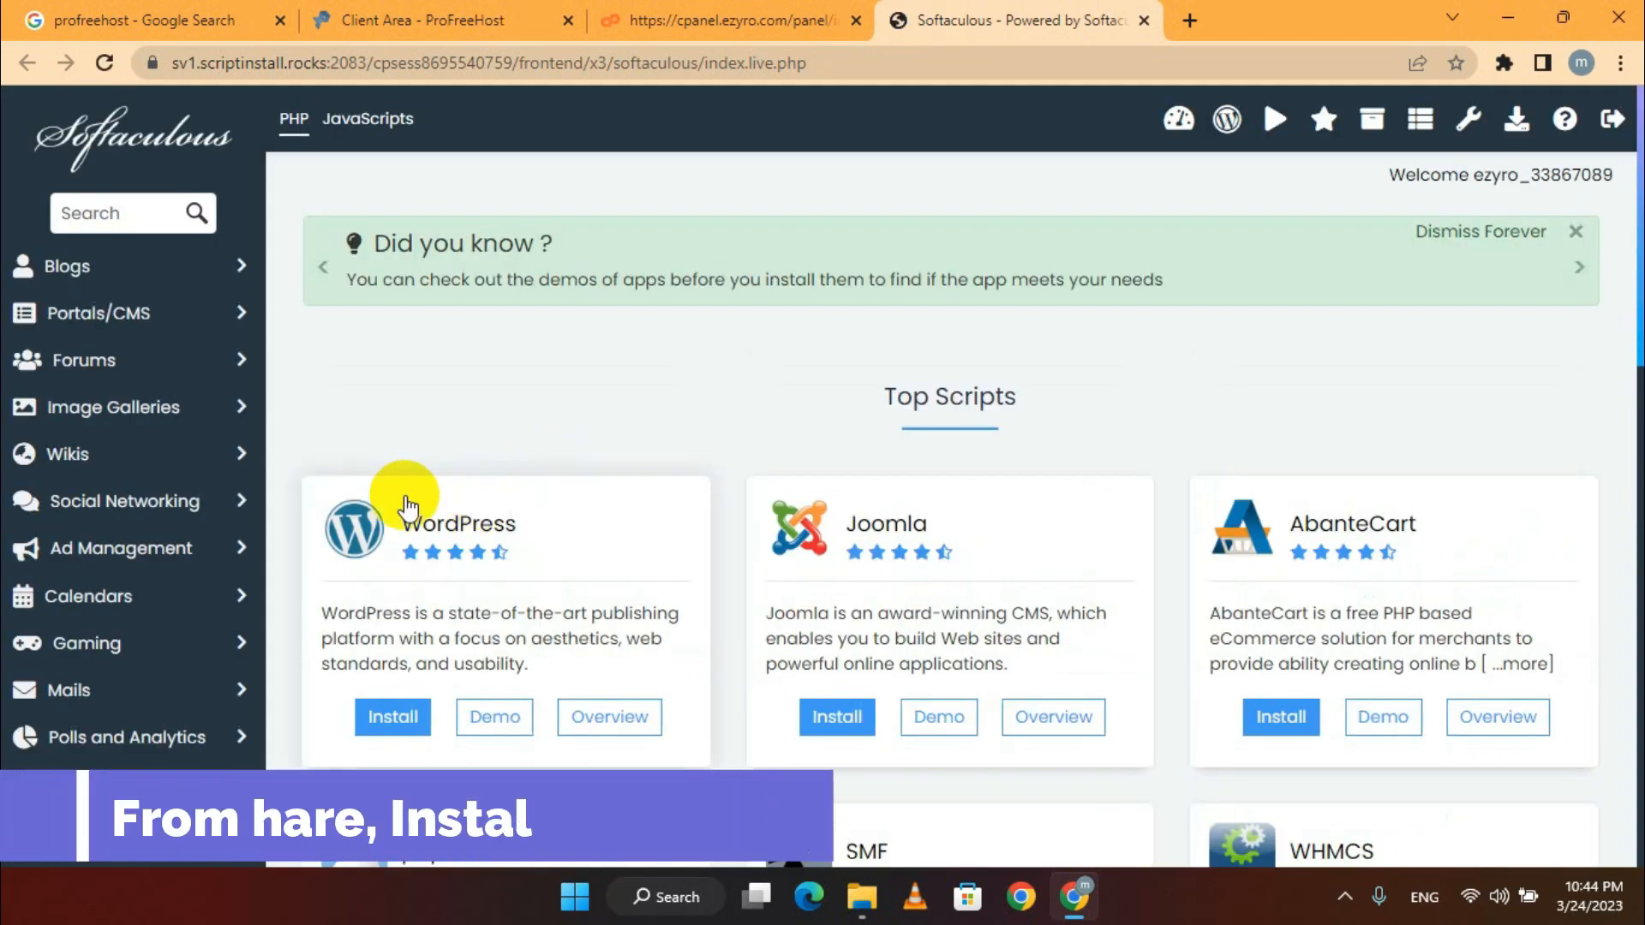
click(391, 724)
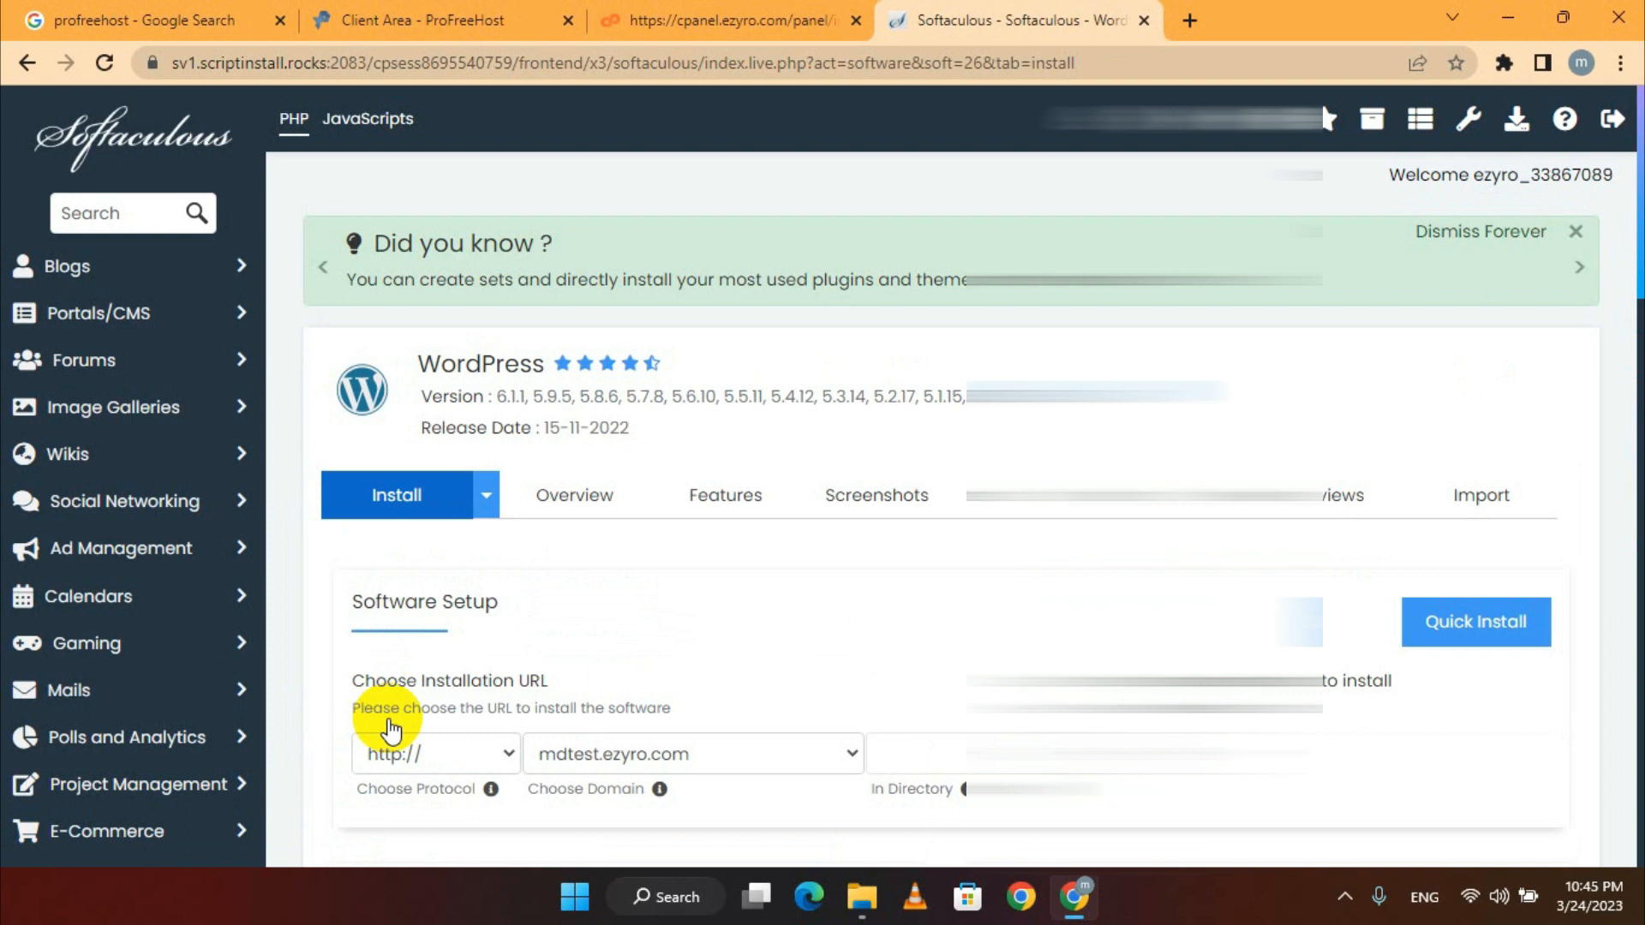
Fill in the admin username and admin password for the WordPress installation
scroll(390, 728, down, 10)
scroll(943, 471, down, 2)
scroll(943, 472, up, 5)
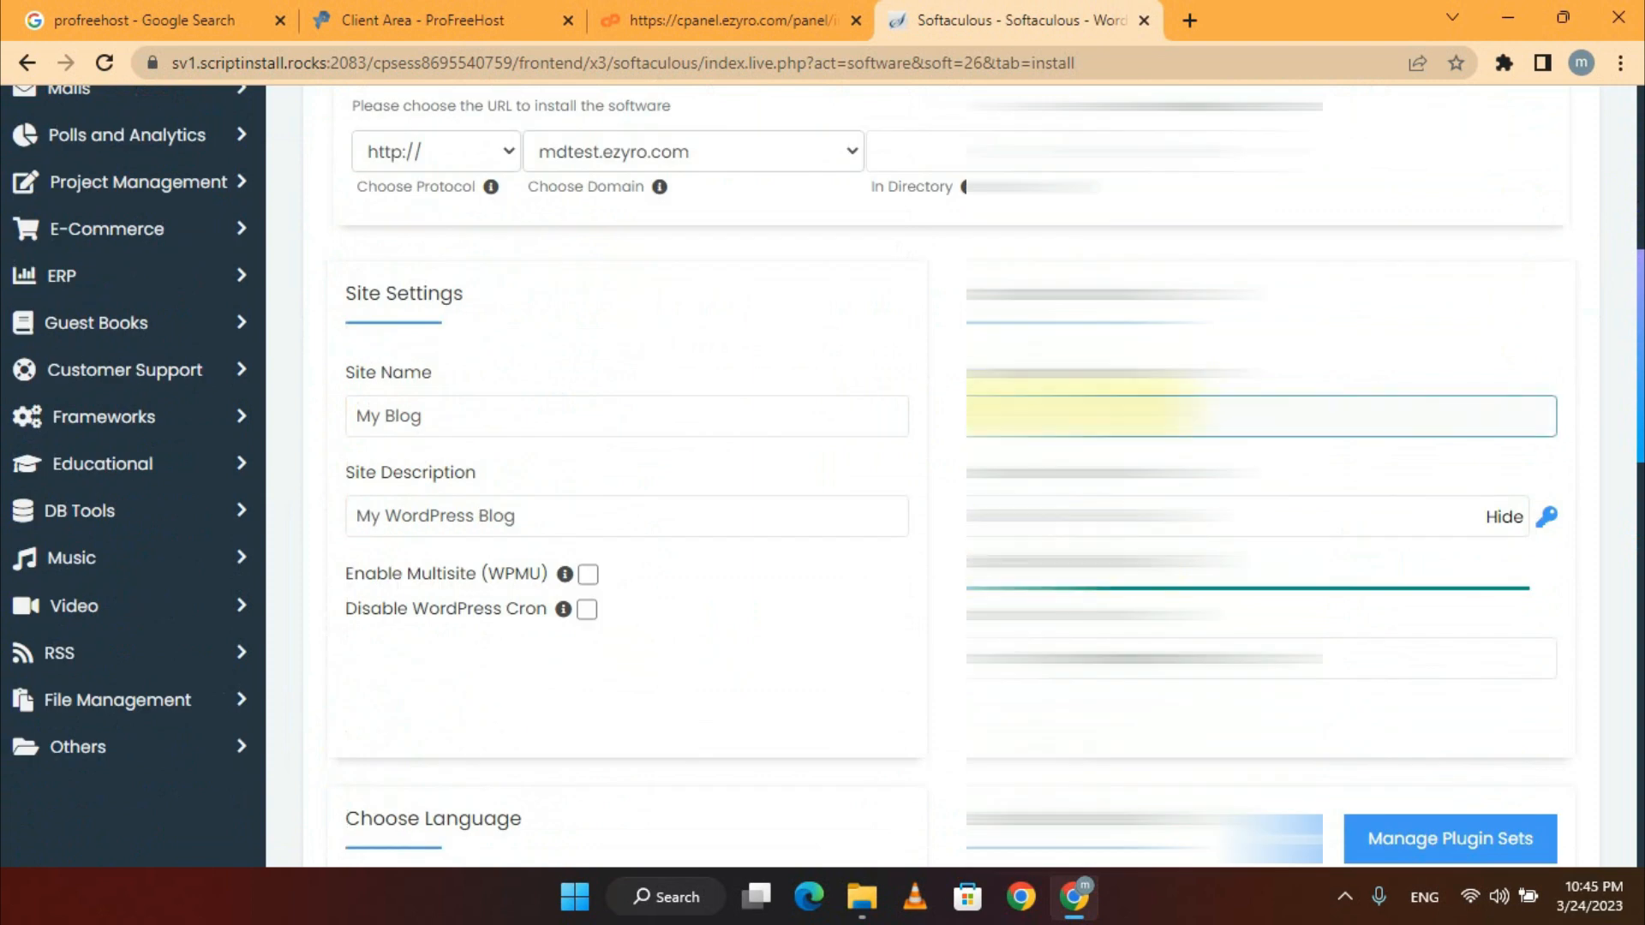
click(1056, 409)
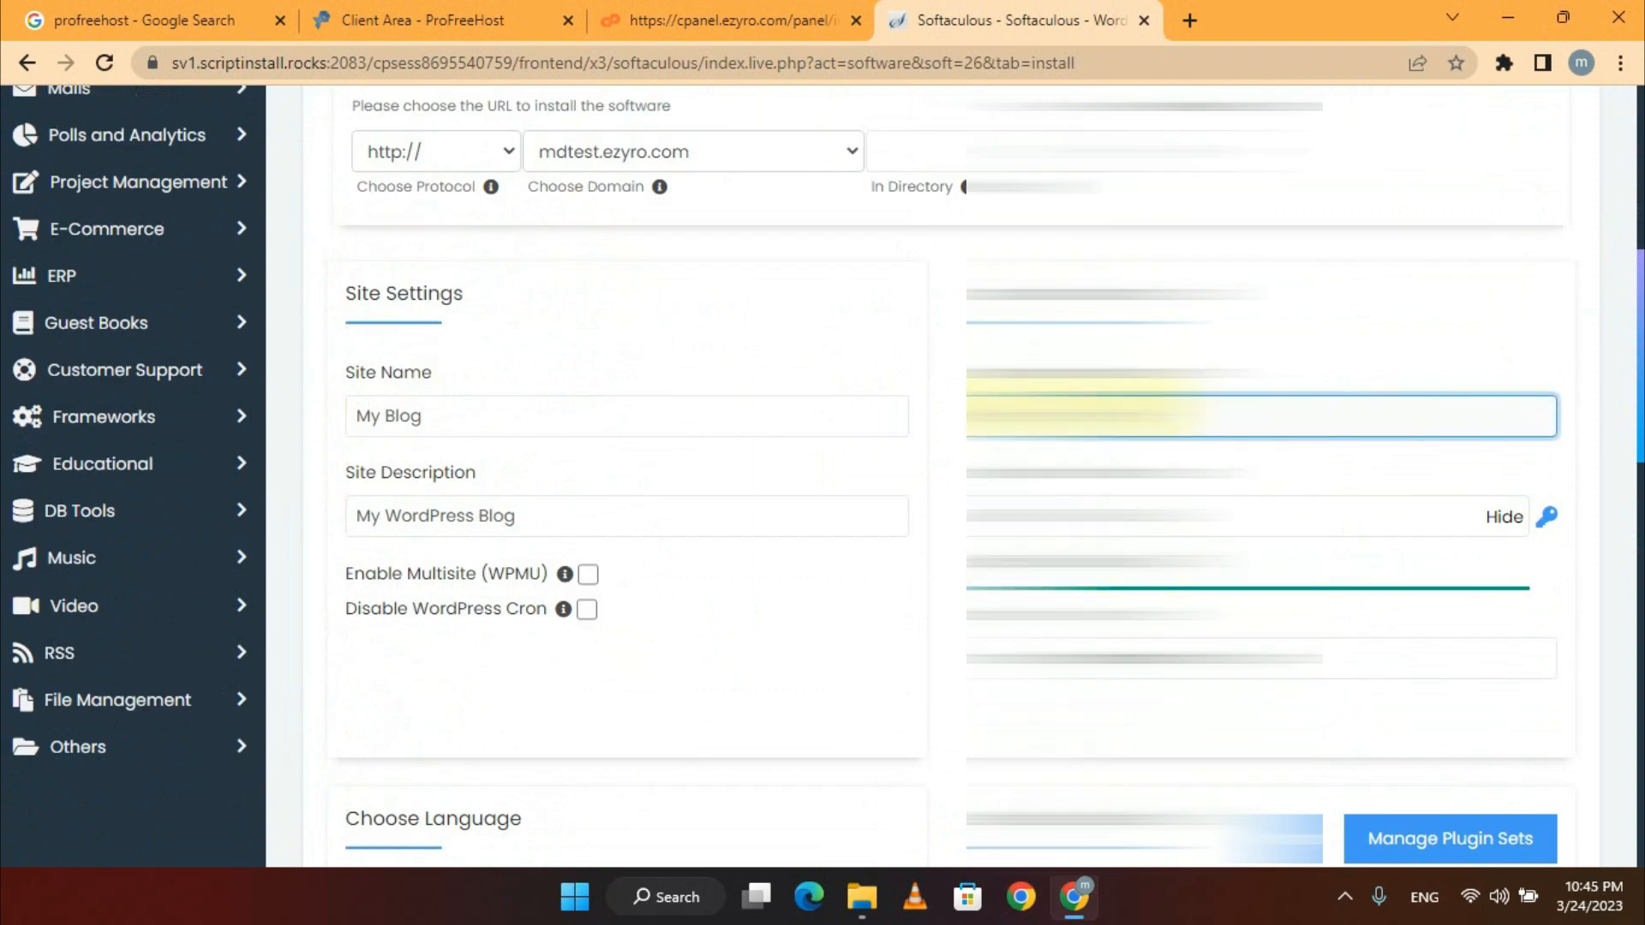
click(855, 512)
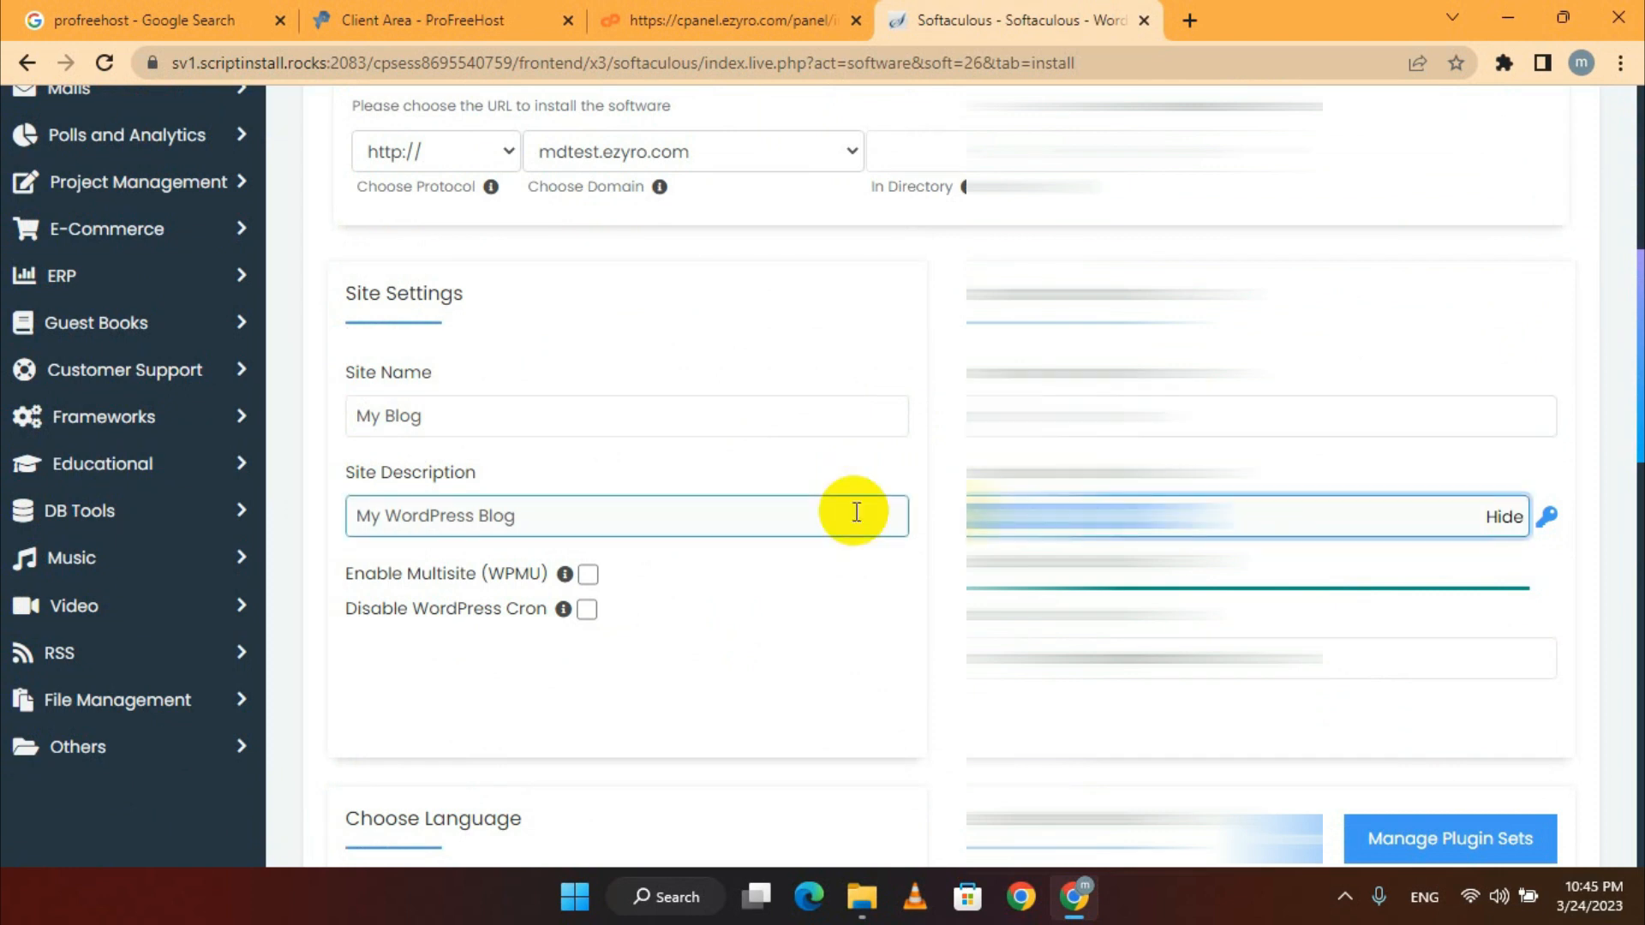
text(m)
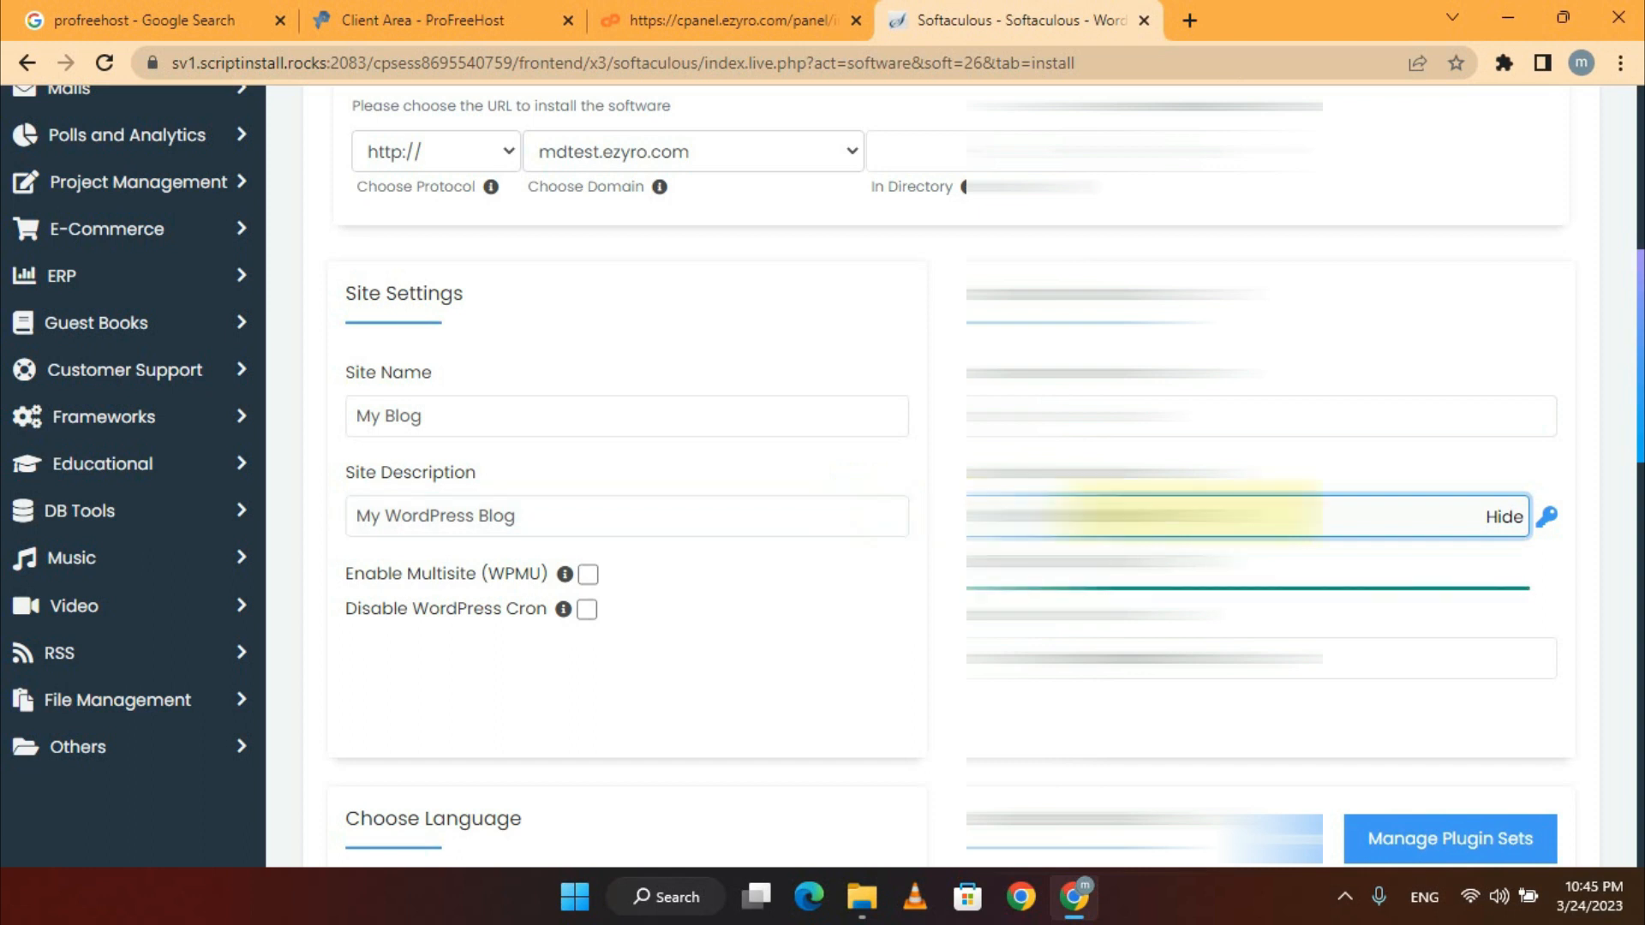
Run the WordPress installation and highlight the website and administrative URLs on the completion page
scroll(857, 512, down, 15)
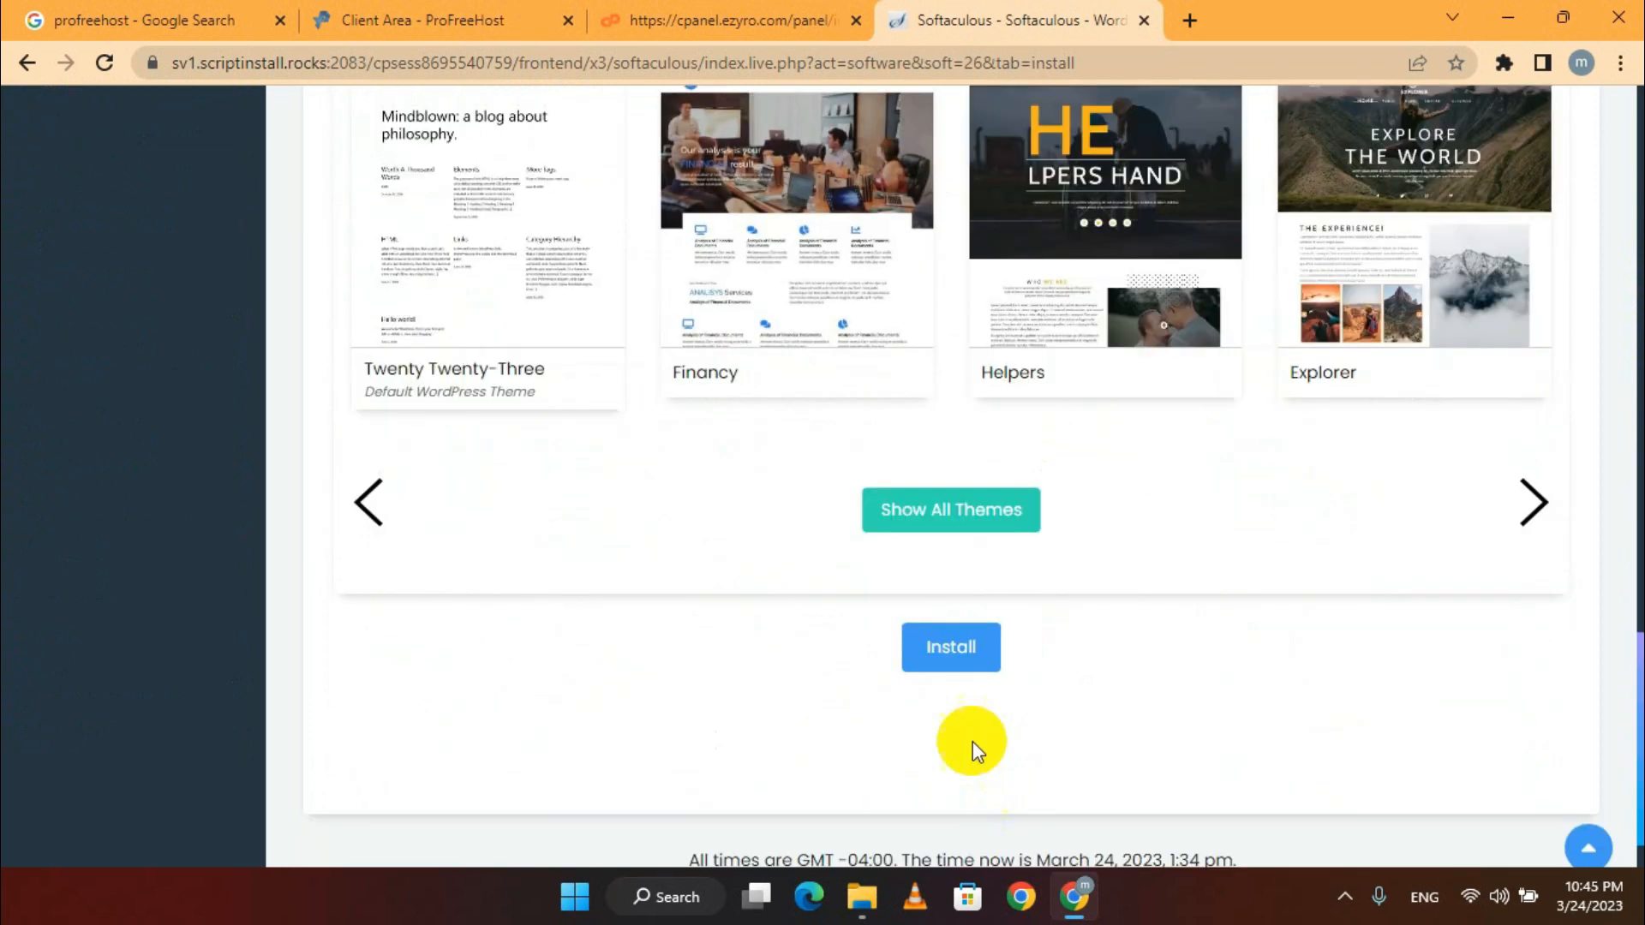
click(942, 648)
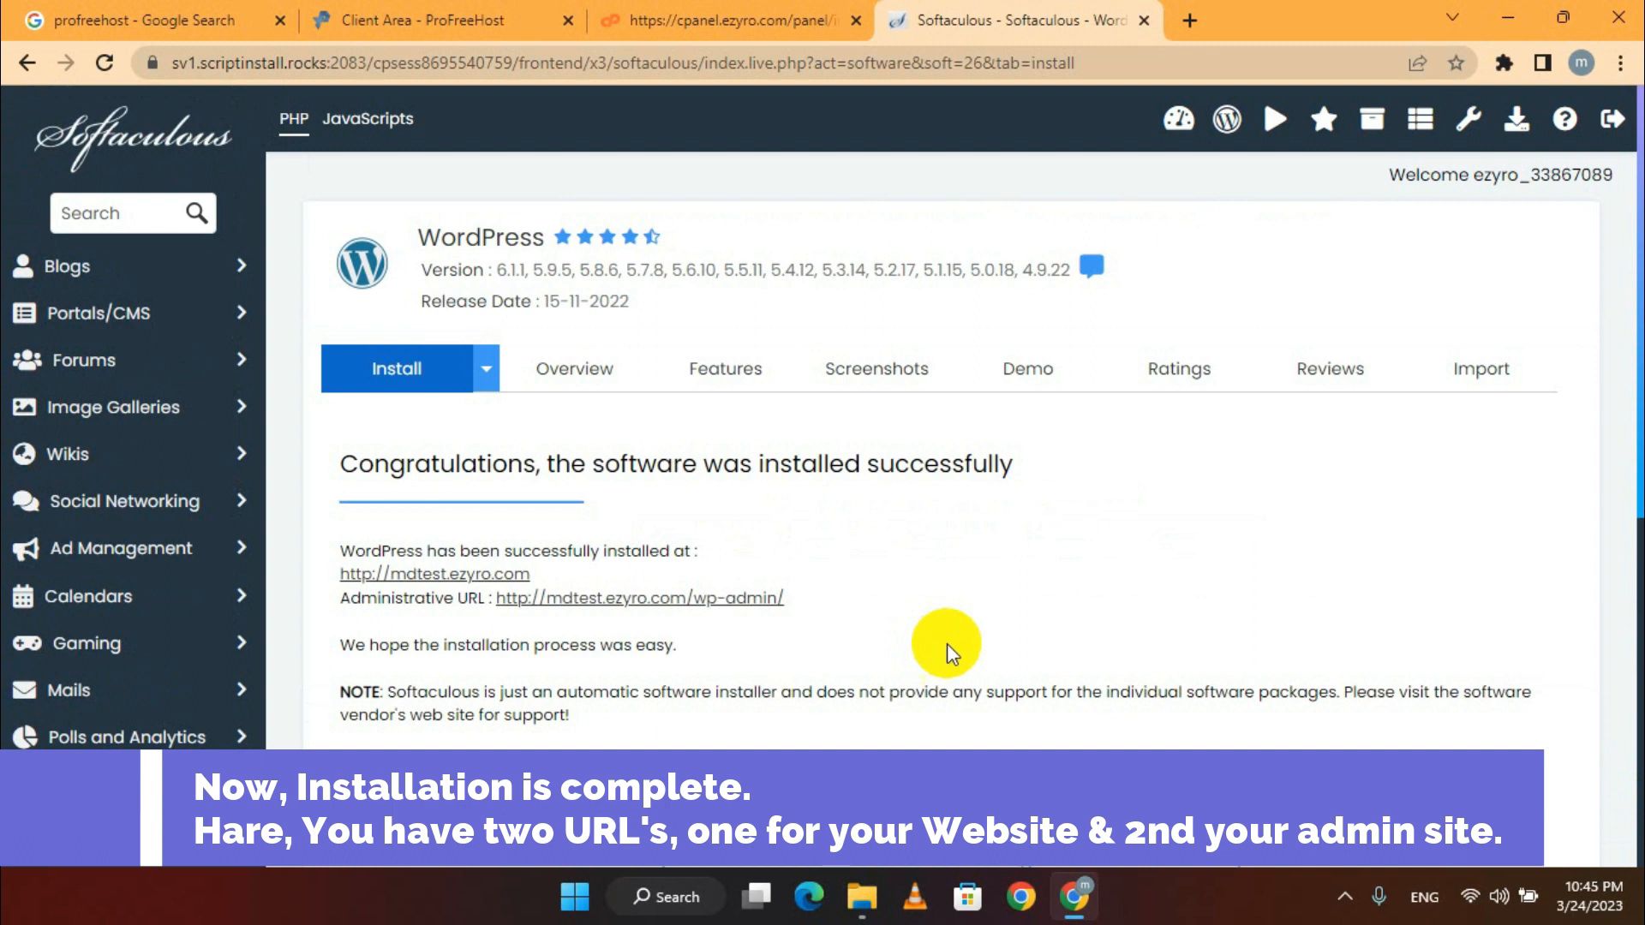
drag(301, 574, 545, 576)
drag(841, 599, 477, 617)
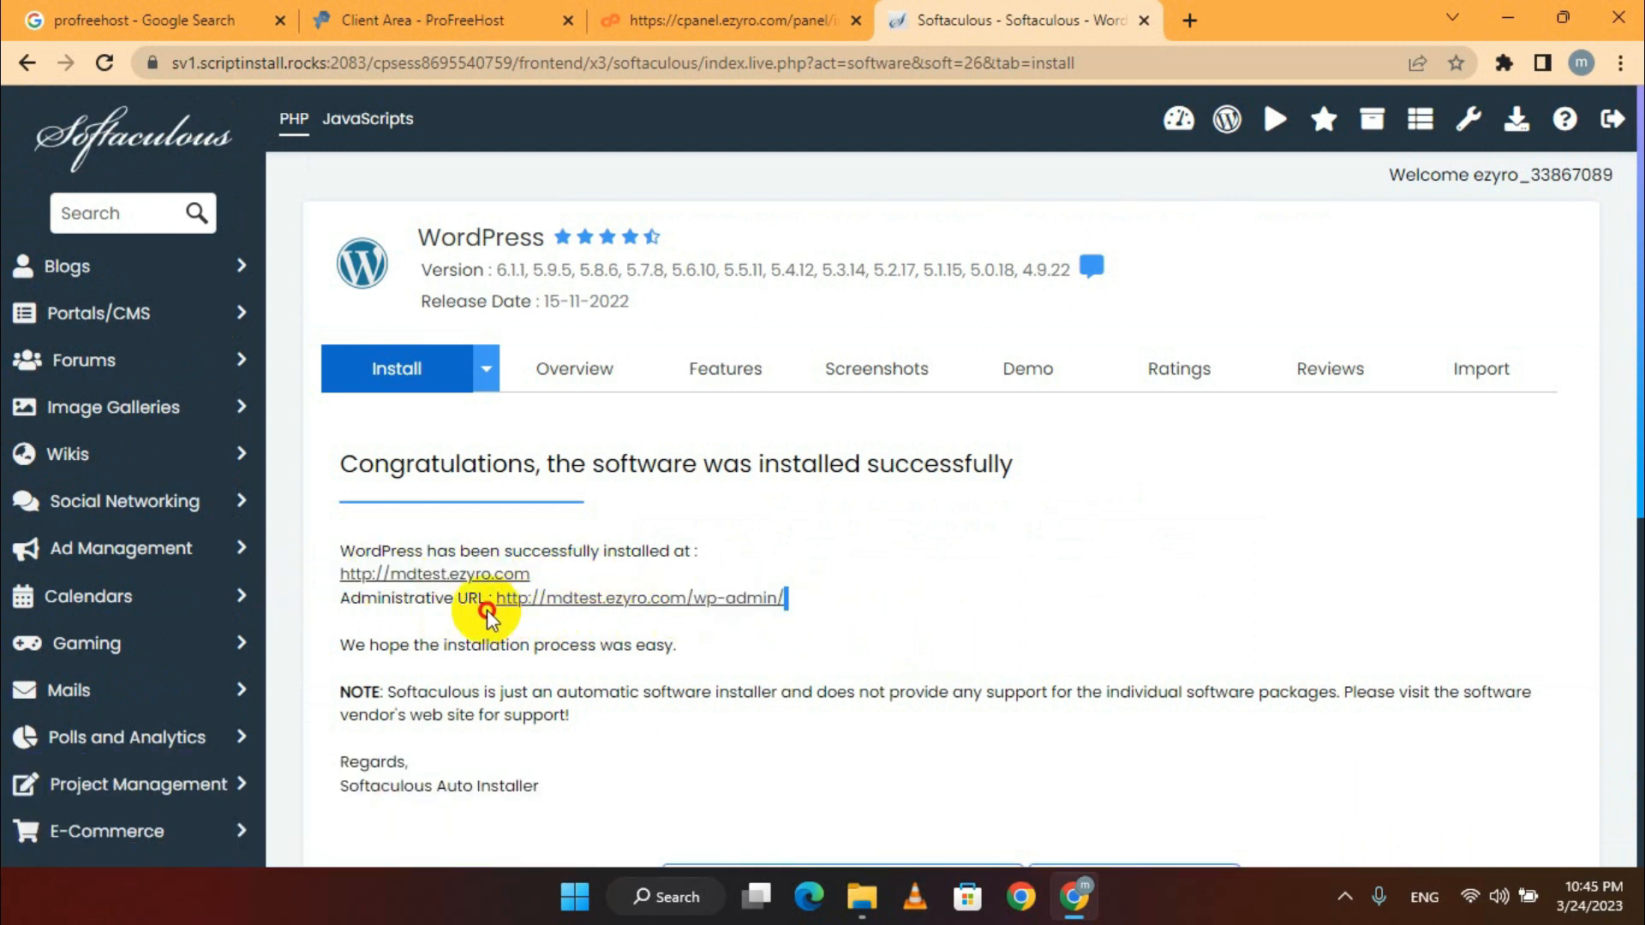
Open the new website at mdtest.ezyro.com and its wp-admin dashboard from the links on the installation completion page
click(389, 576)
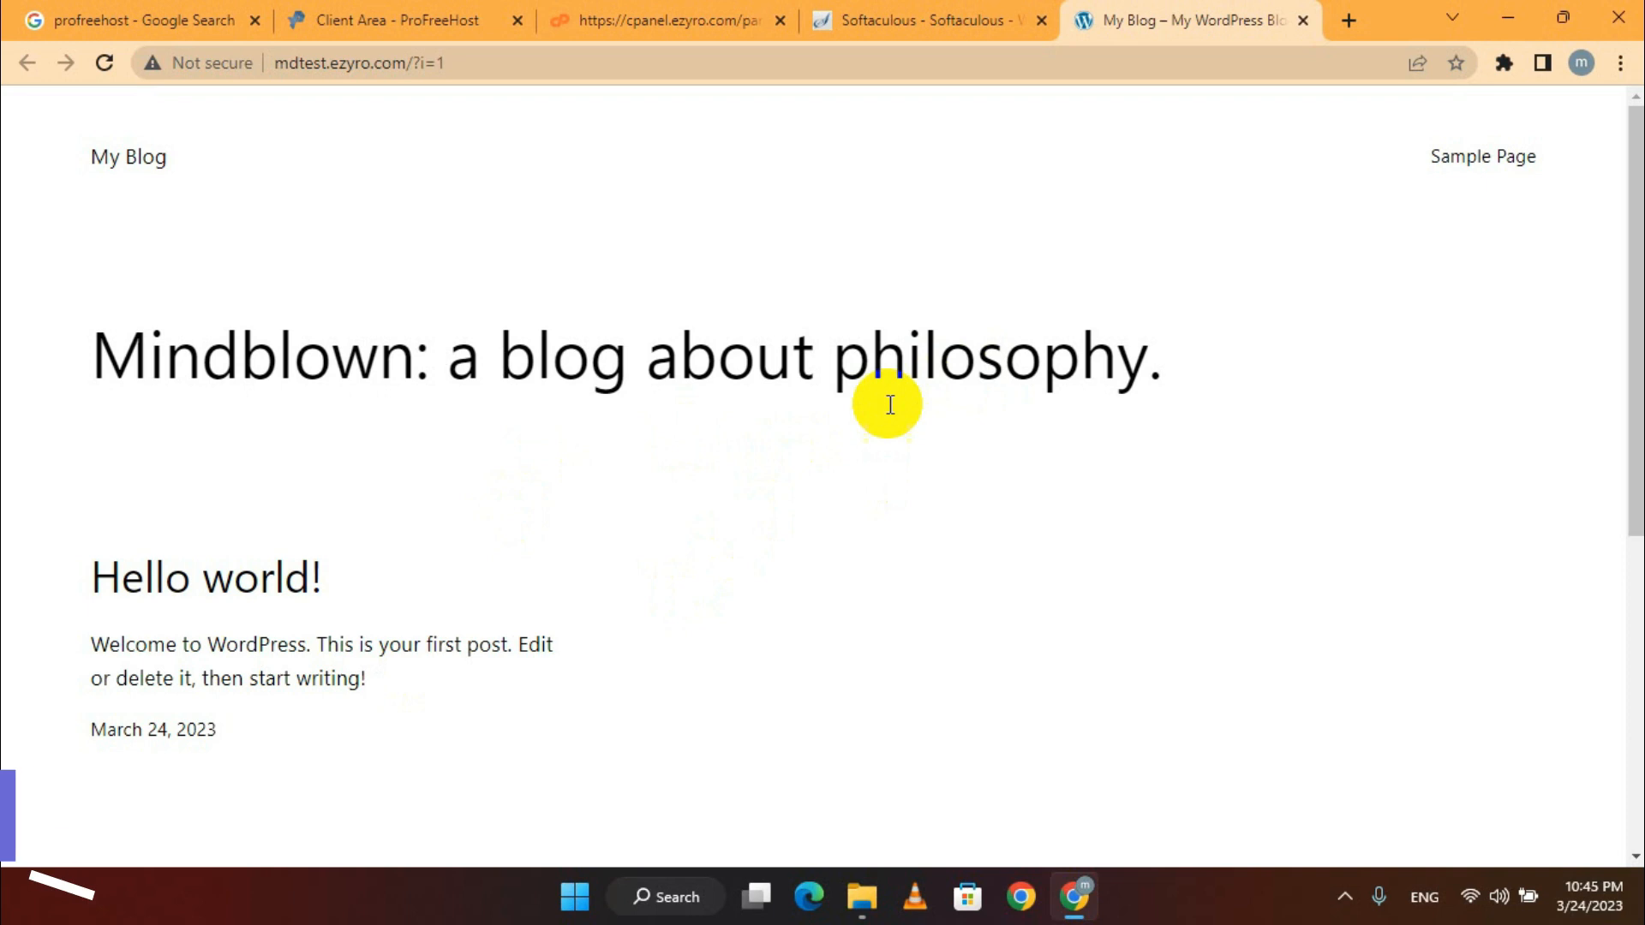
click(969, 9)
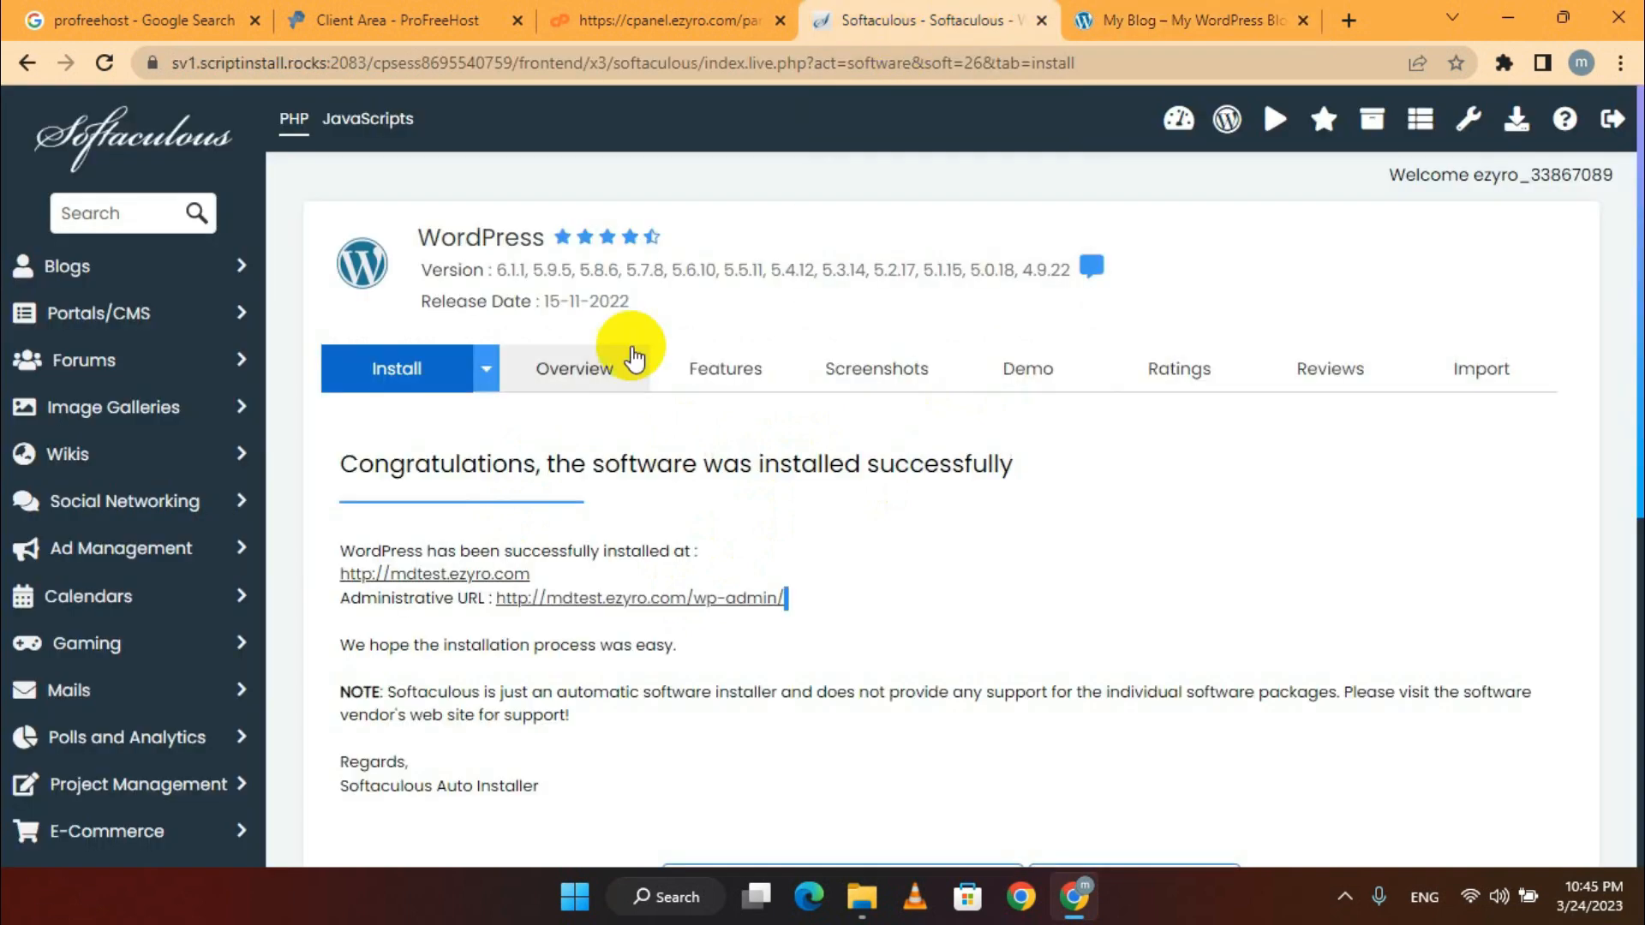
click(658, 598)
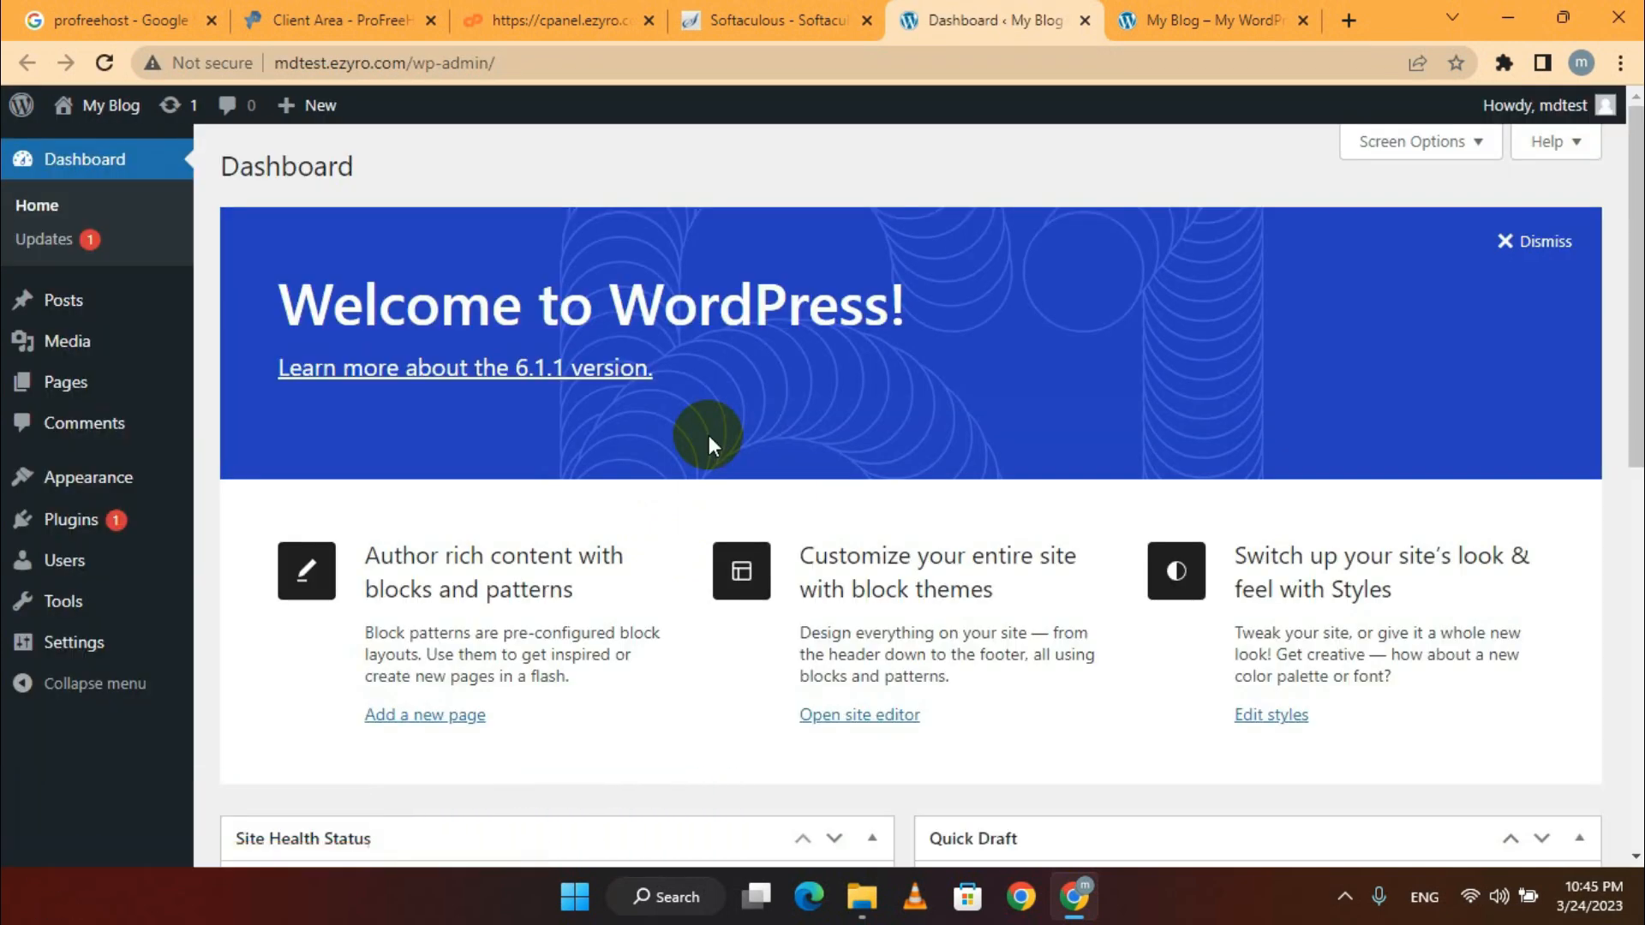
Bookmark the Softaculous installation completion page and return to the WordPress dashboard
click(754, 20)
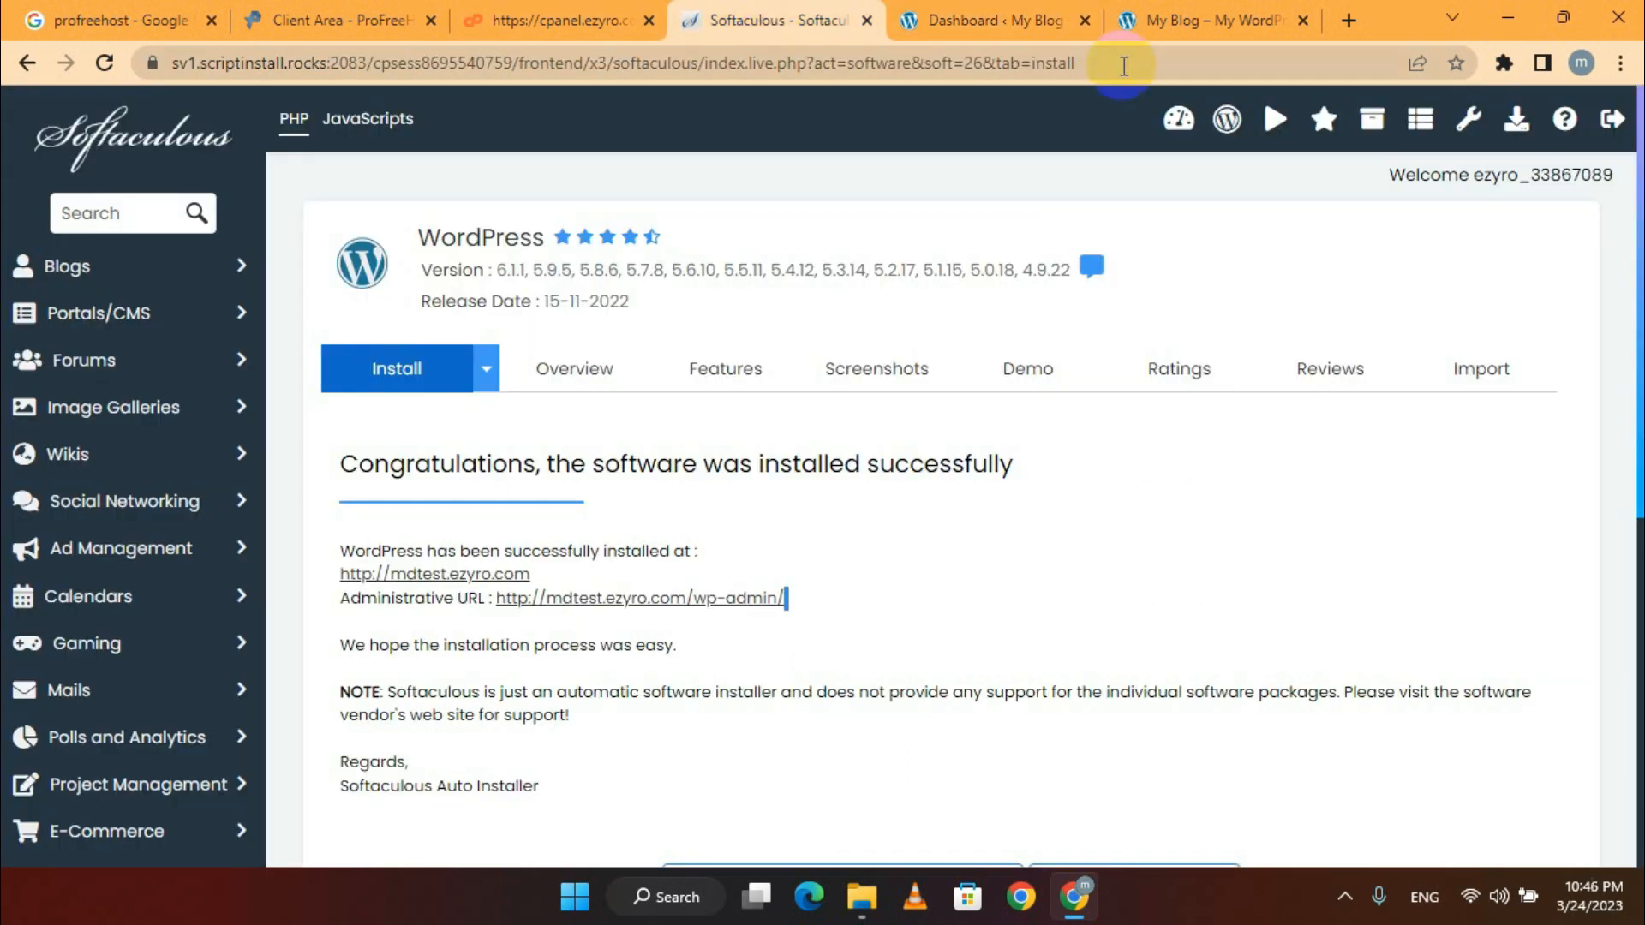
click(1456, 63)
click(1308, 284)
click(973, 16)
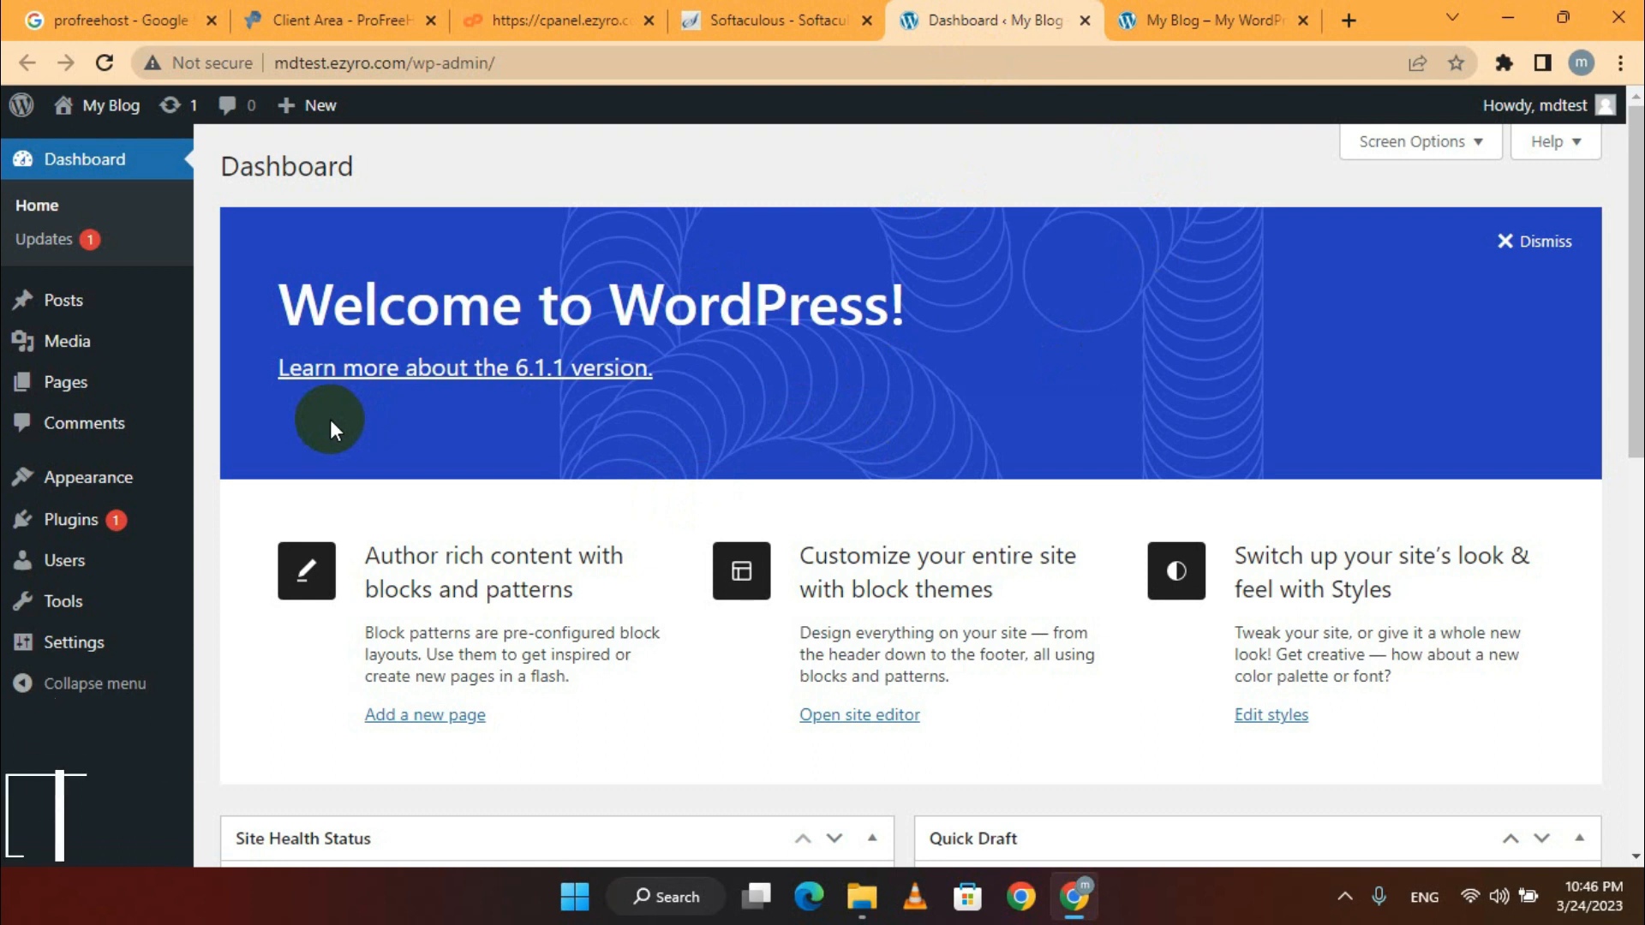
Search for "astra" among the new WordPress themes, and install and activate the Astra theme
mouse_move(101, 476)
click(249, 485)
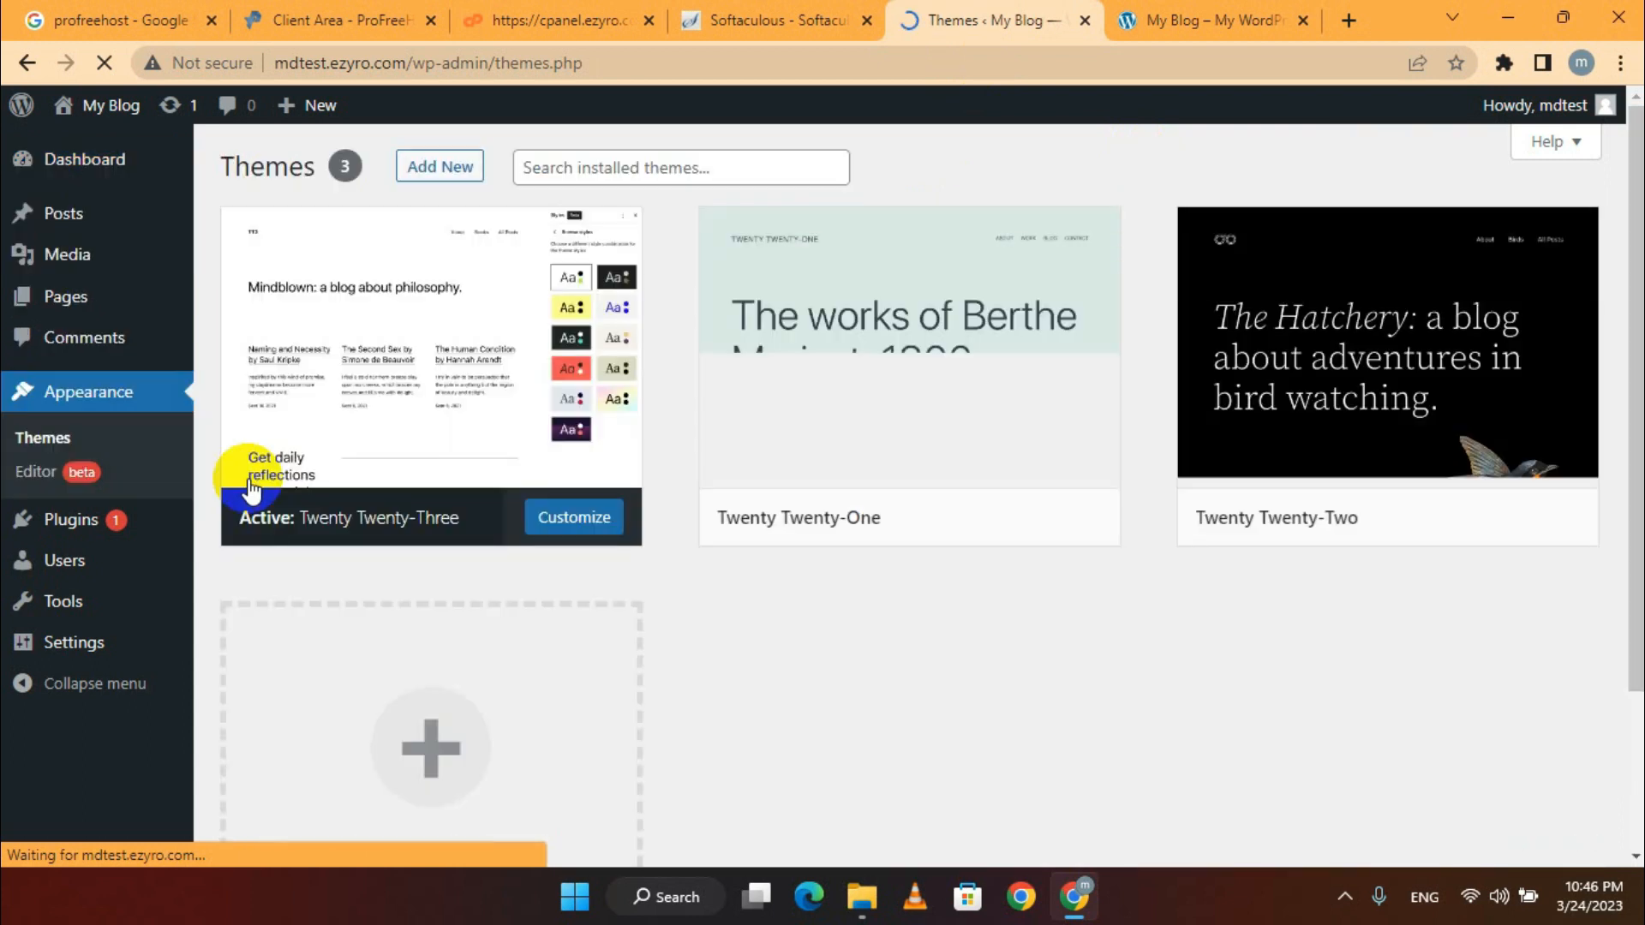
click(440, 166)
click(1332, 236)
text(astra)
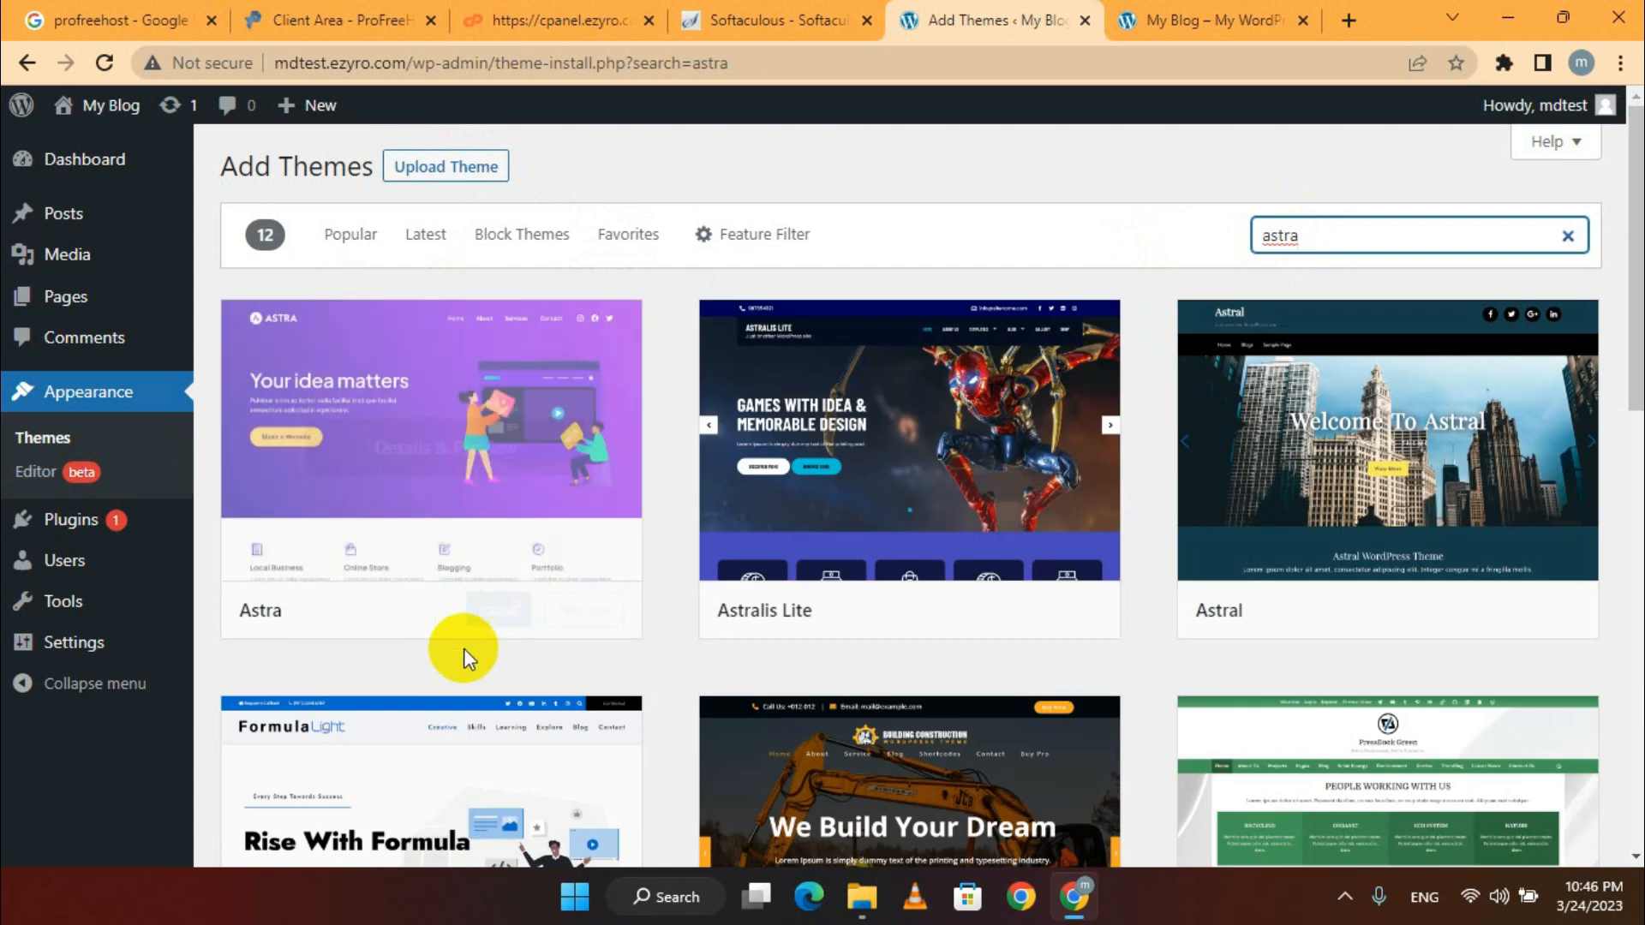
click(505, 614)
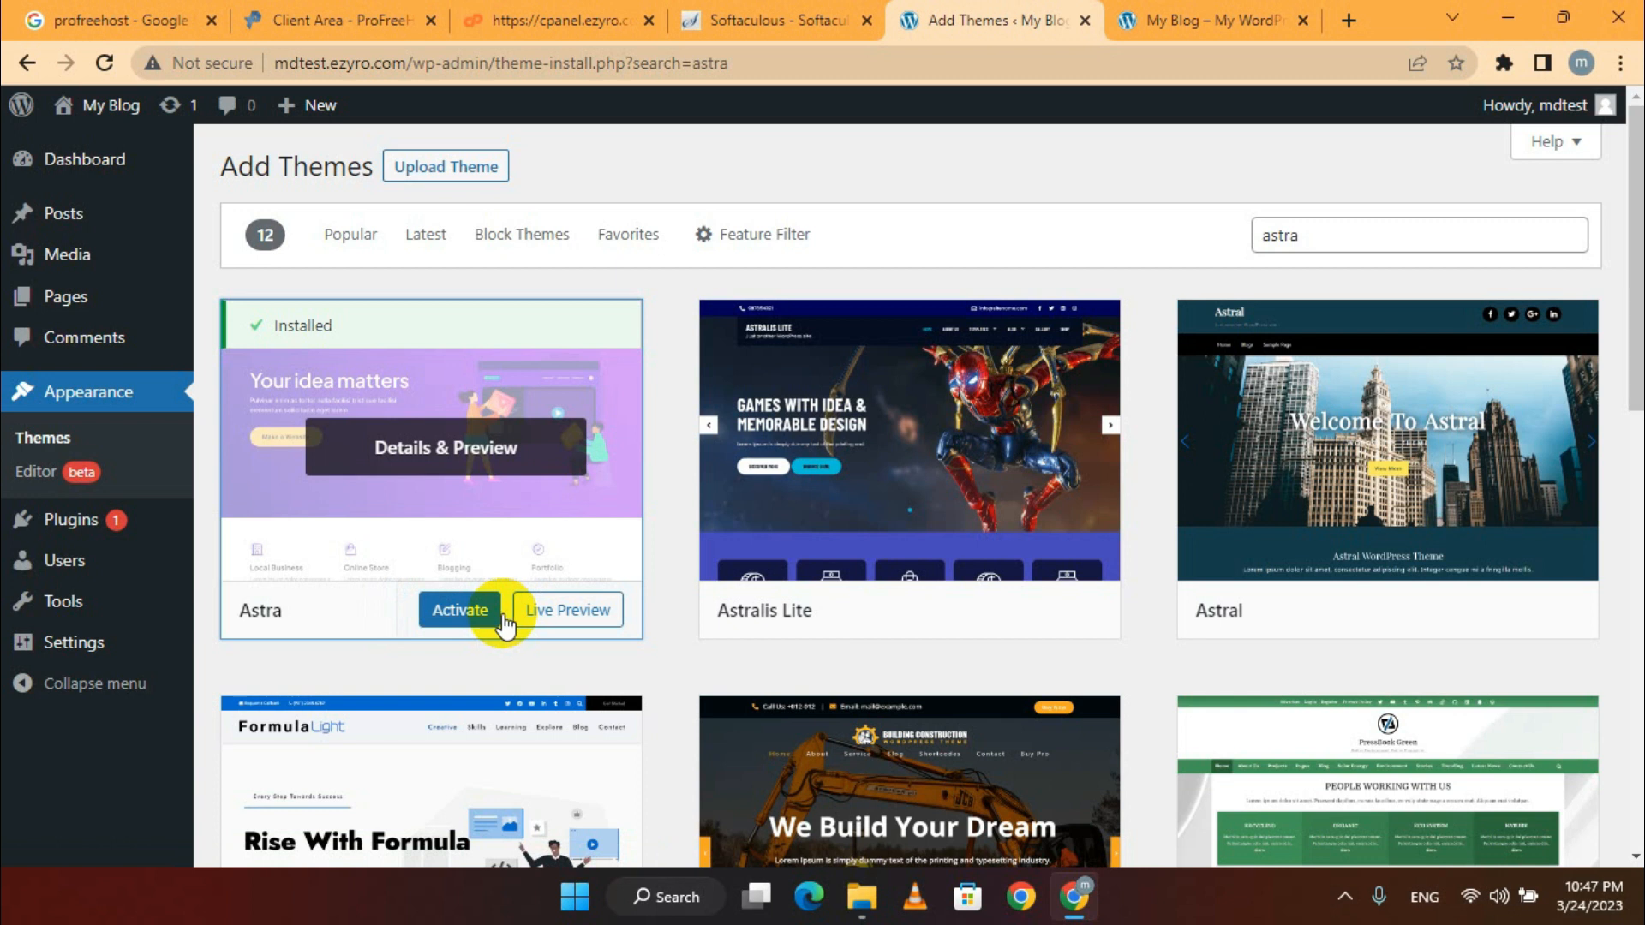
click(465, 614)
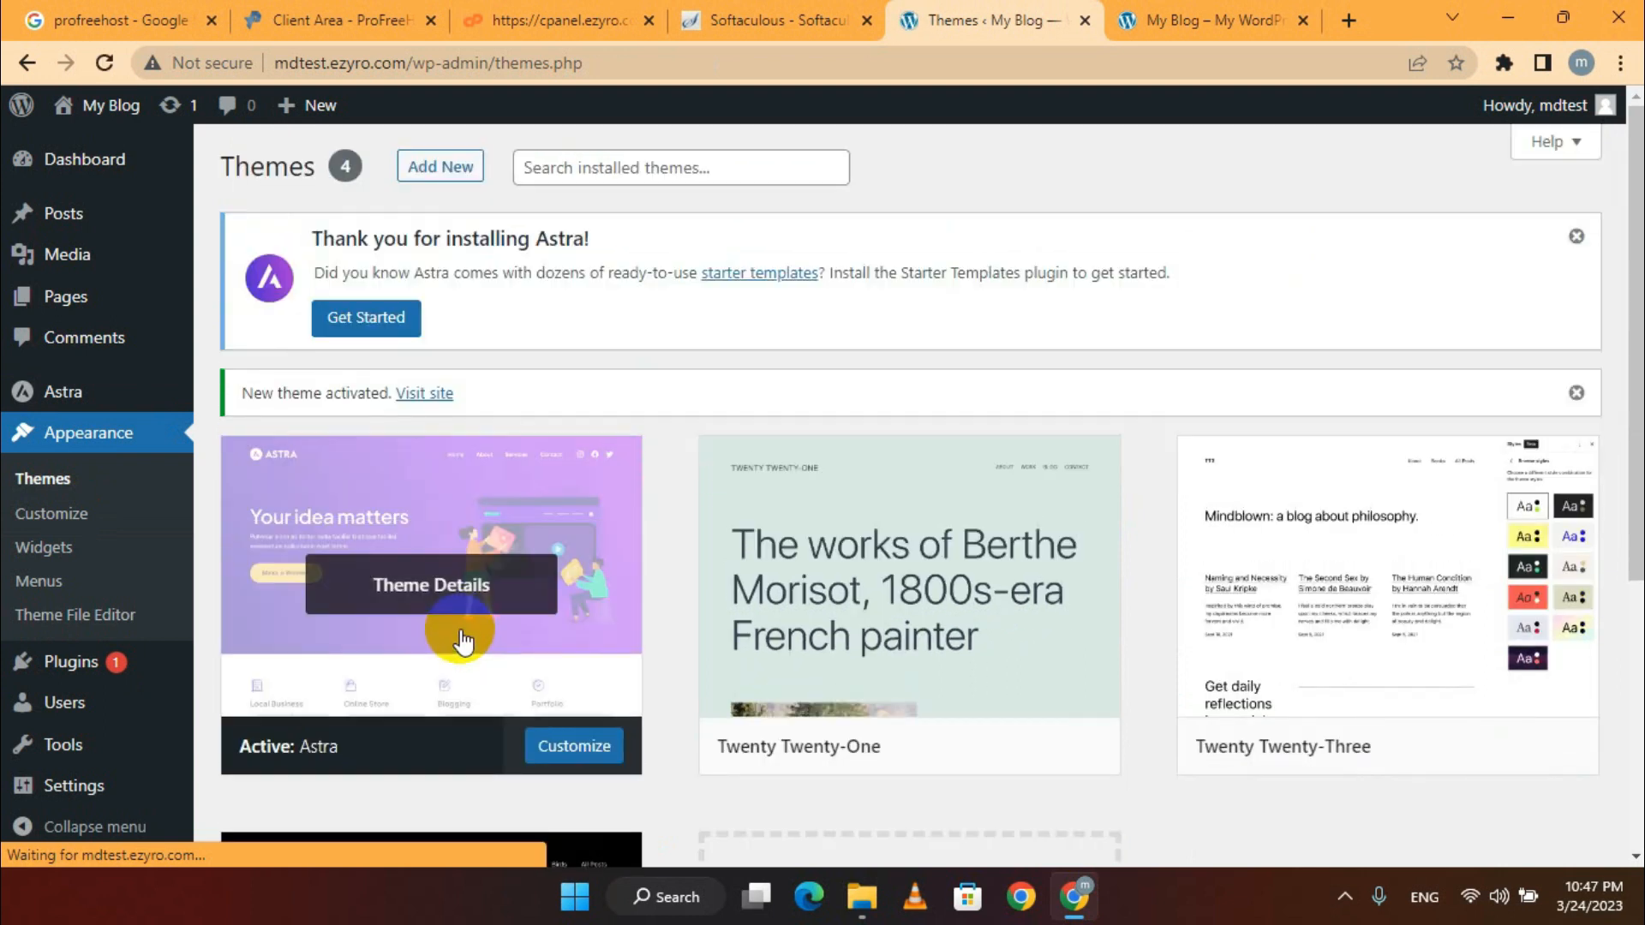
Install Astra's Starter Templates plugin and start building the website with Elementor as the page builder
click(375, 327)
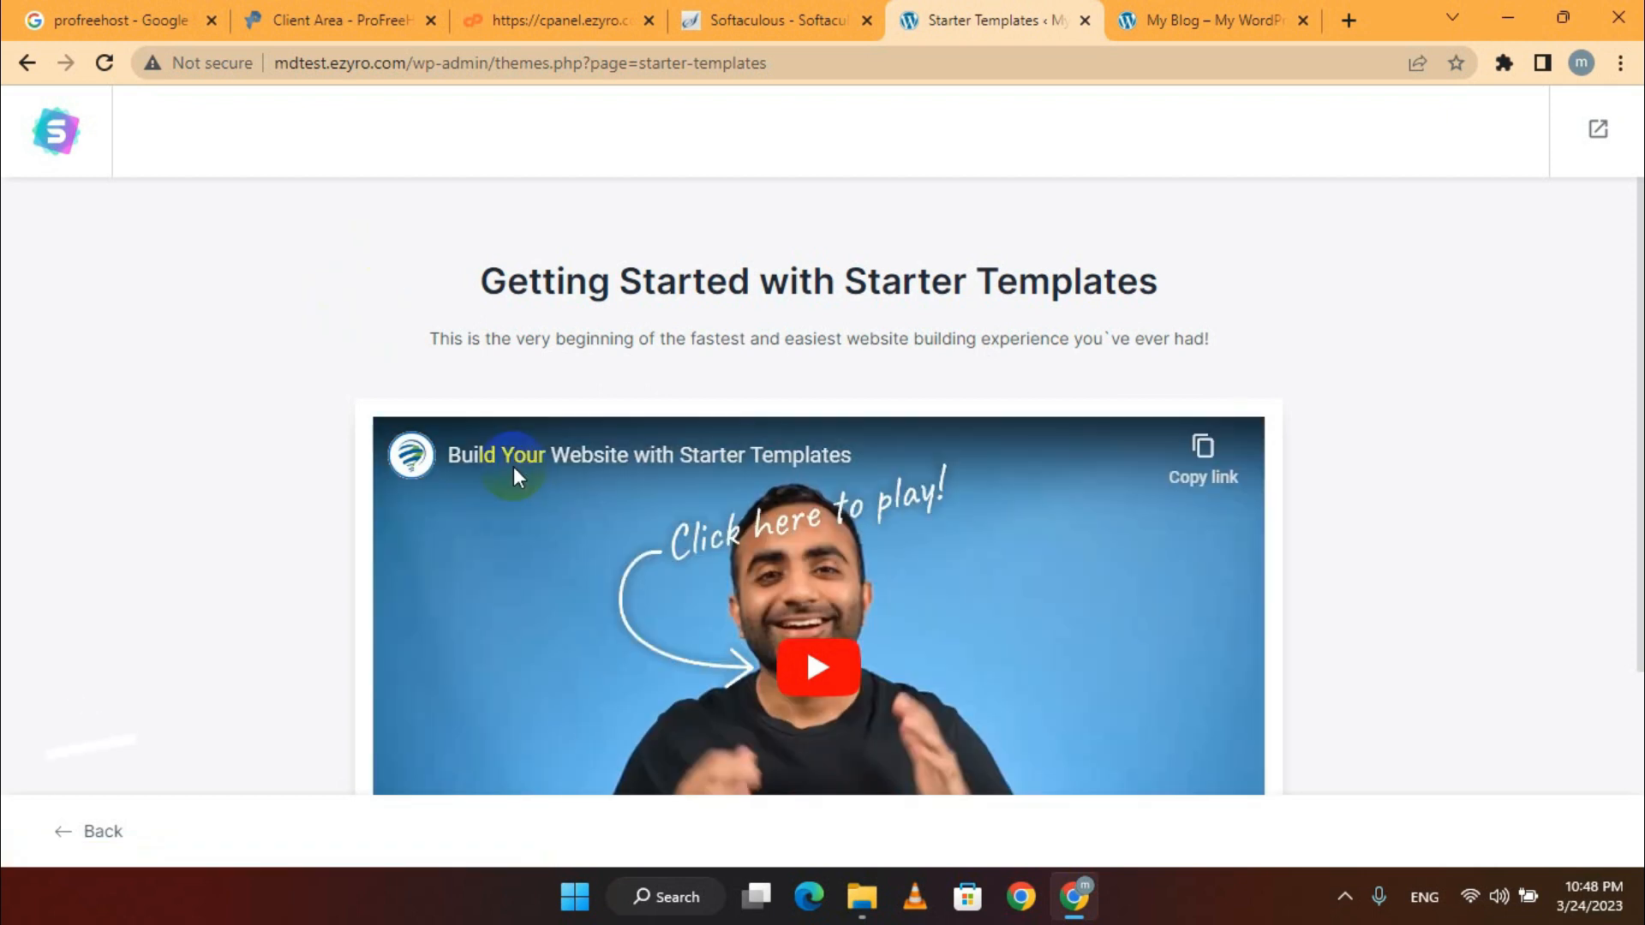
scroll(866, 429, down, 3)
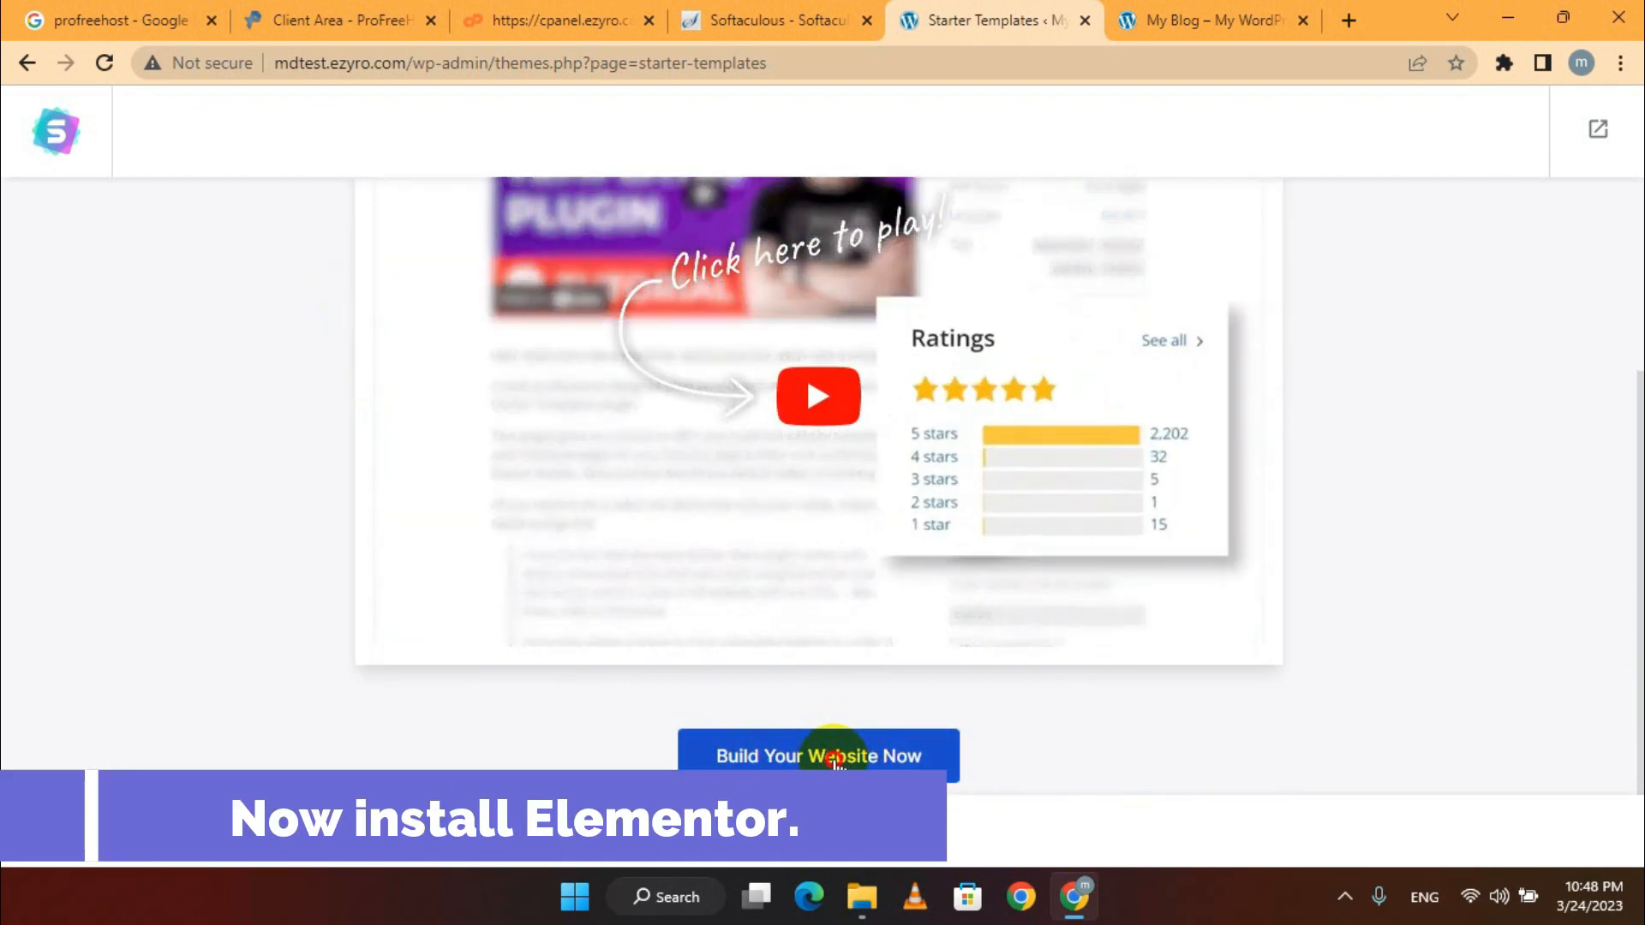
click(836, 758)
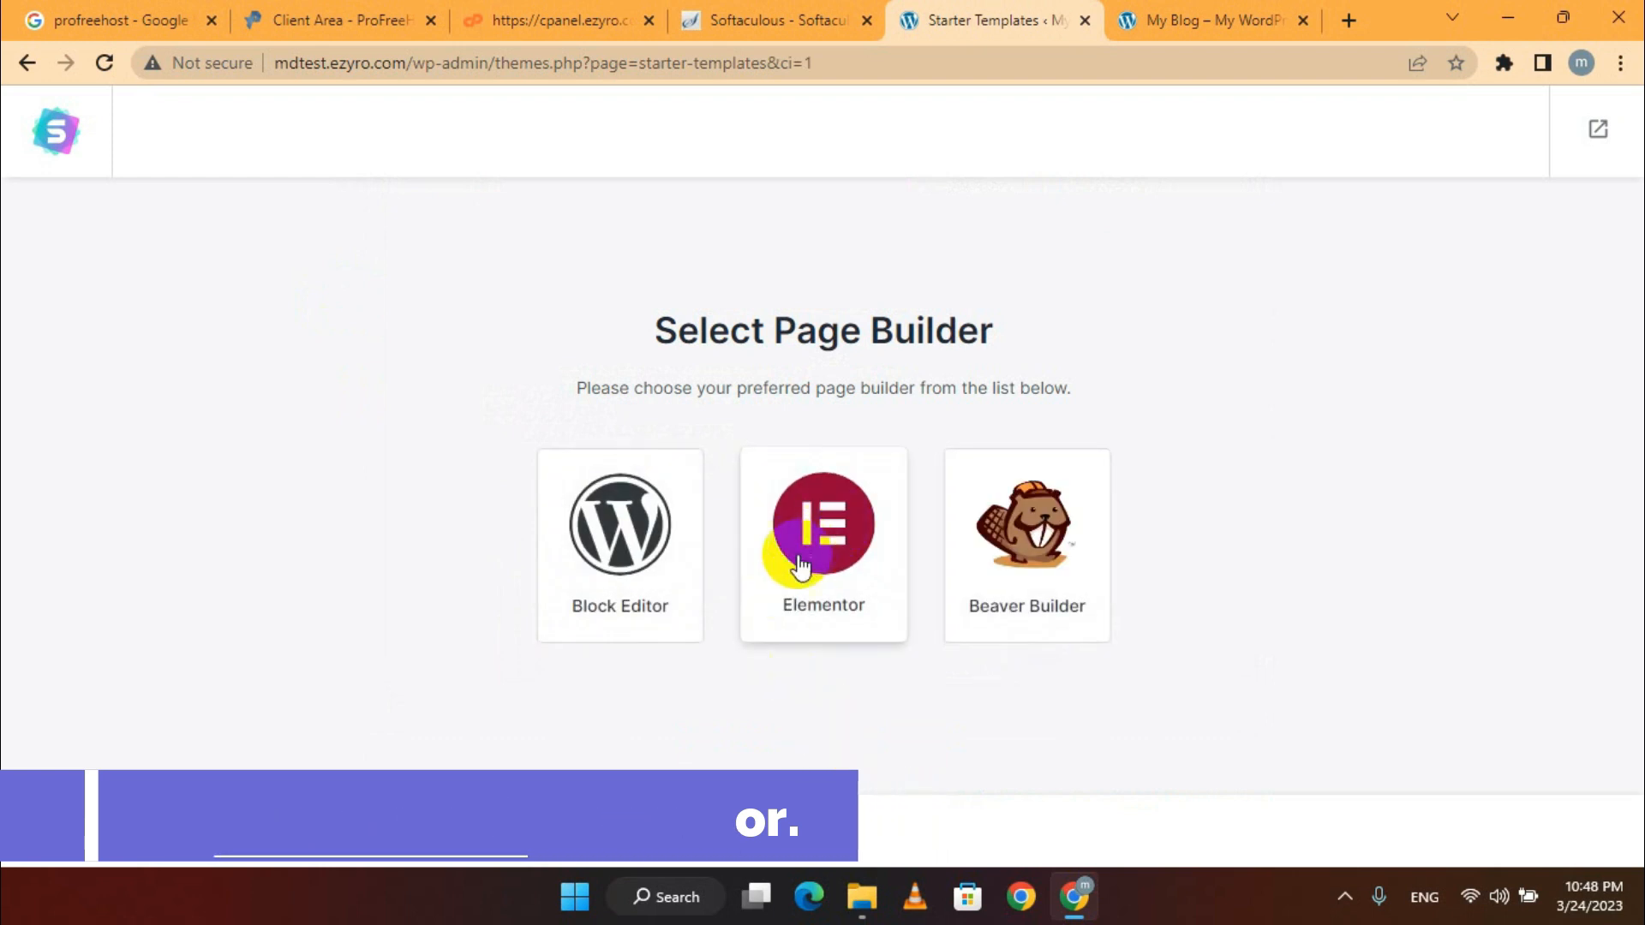
click(830, 557)
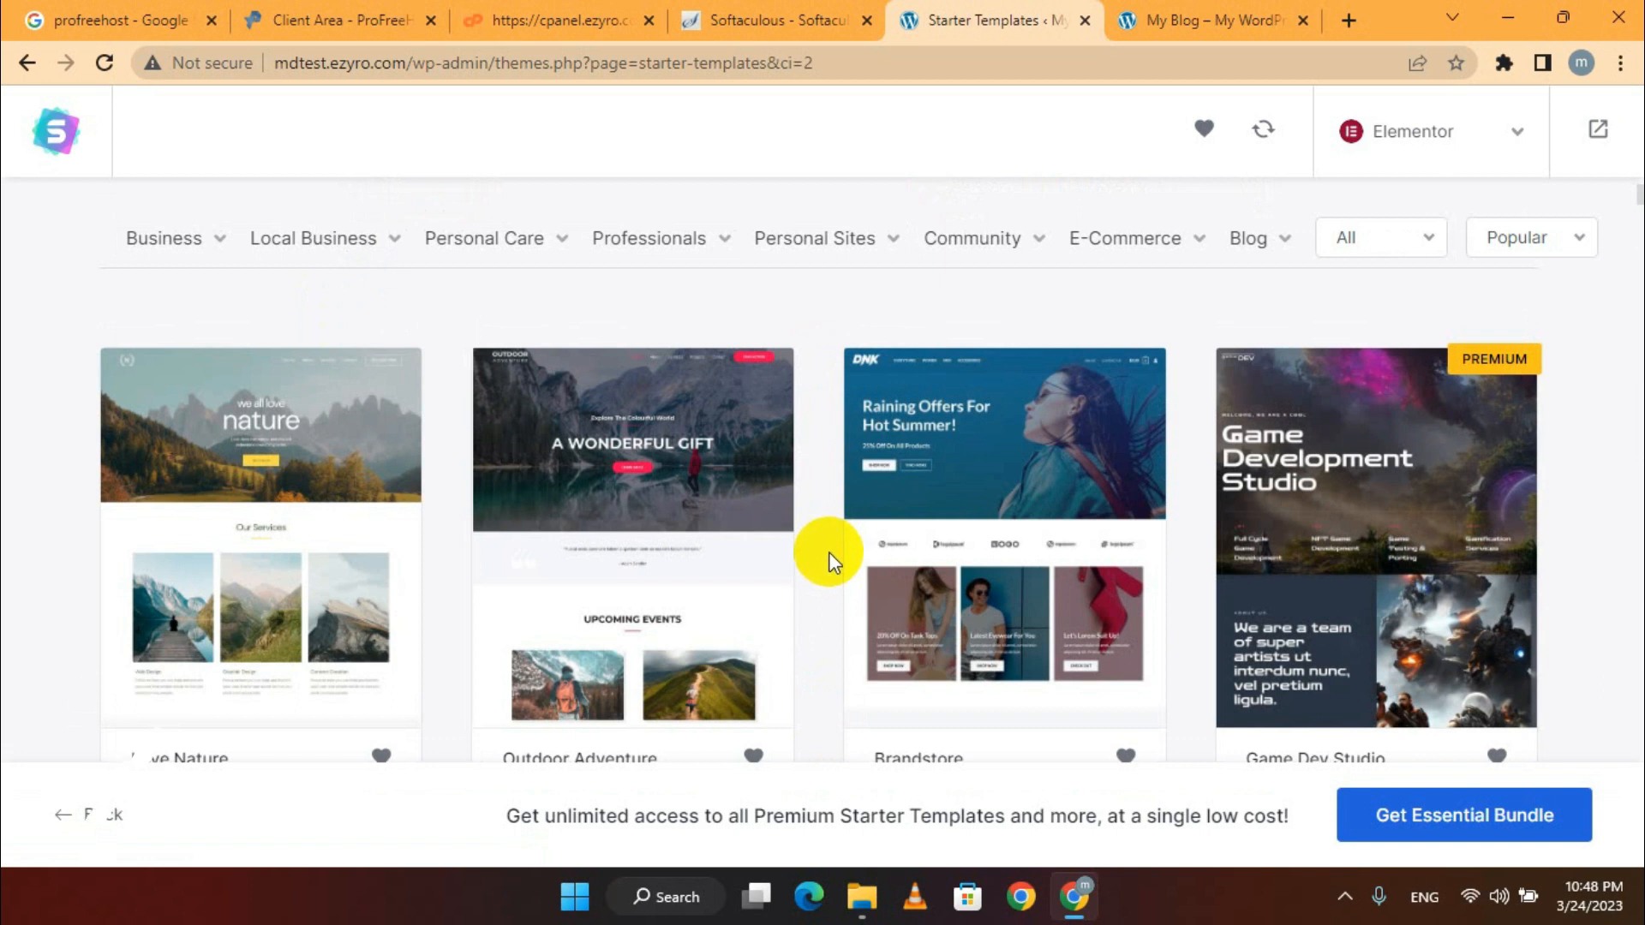
Choose the Outdoor Adventure template and skip the logo and the following style customization
click(653, 507)
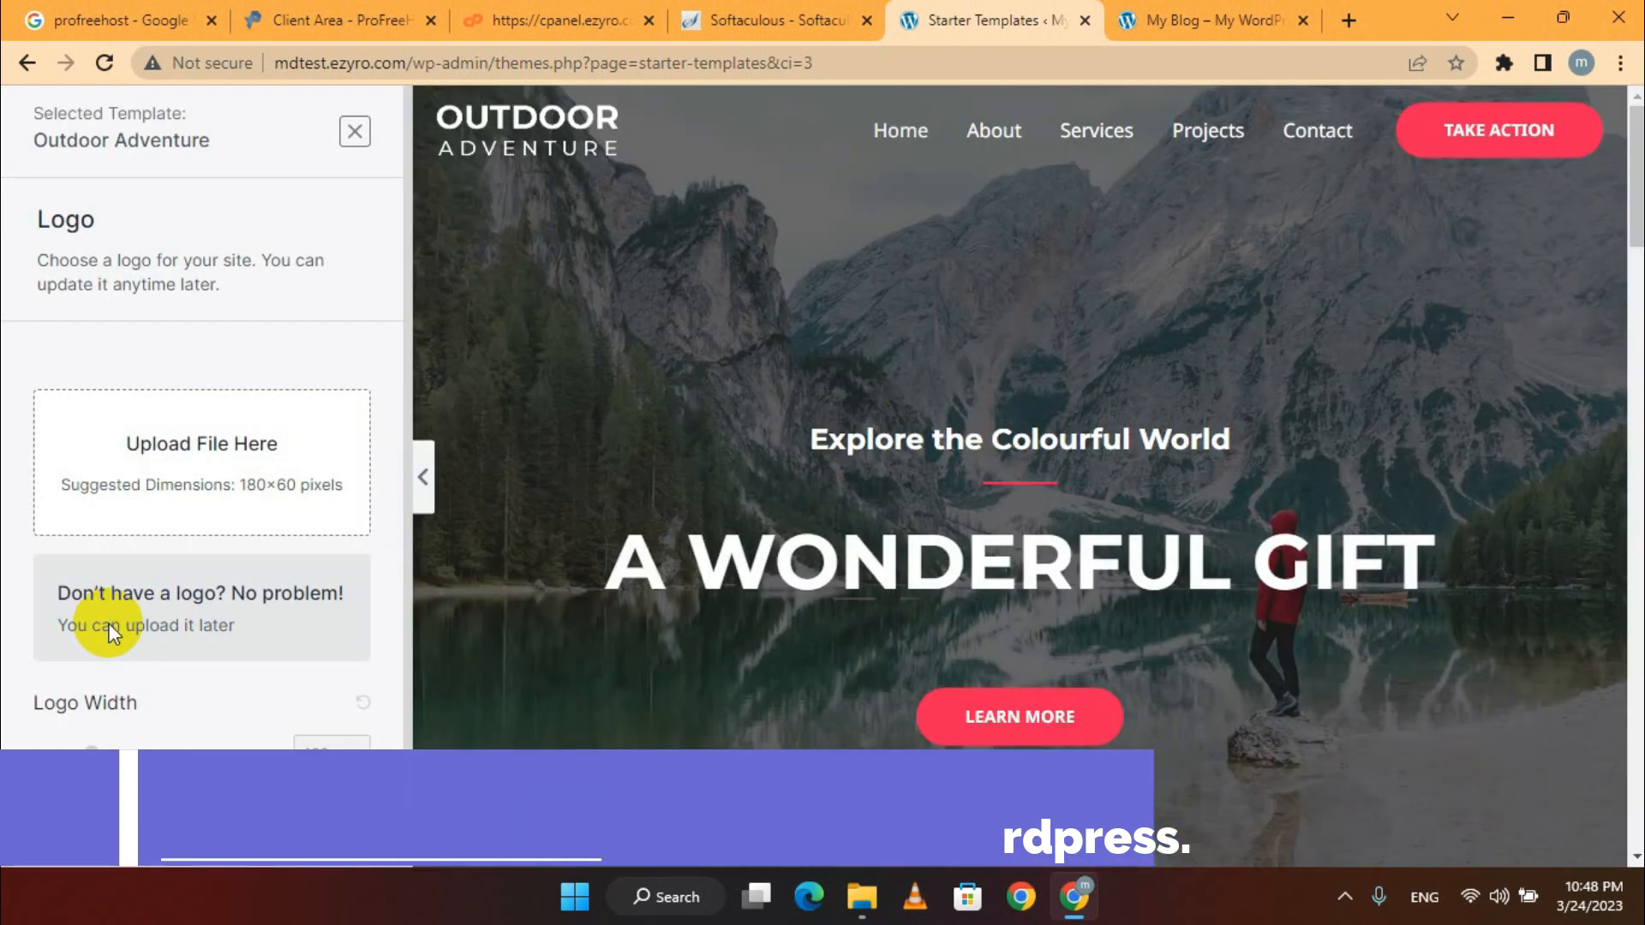
scroll(110, 630, down, 2)
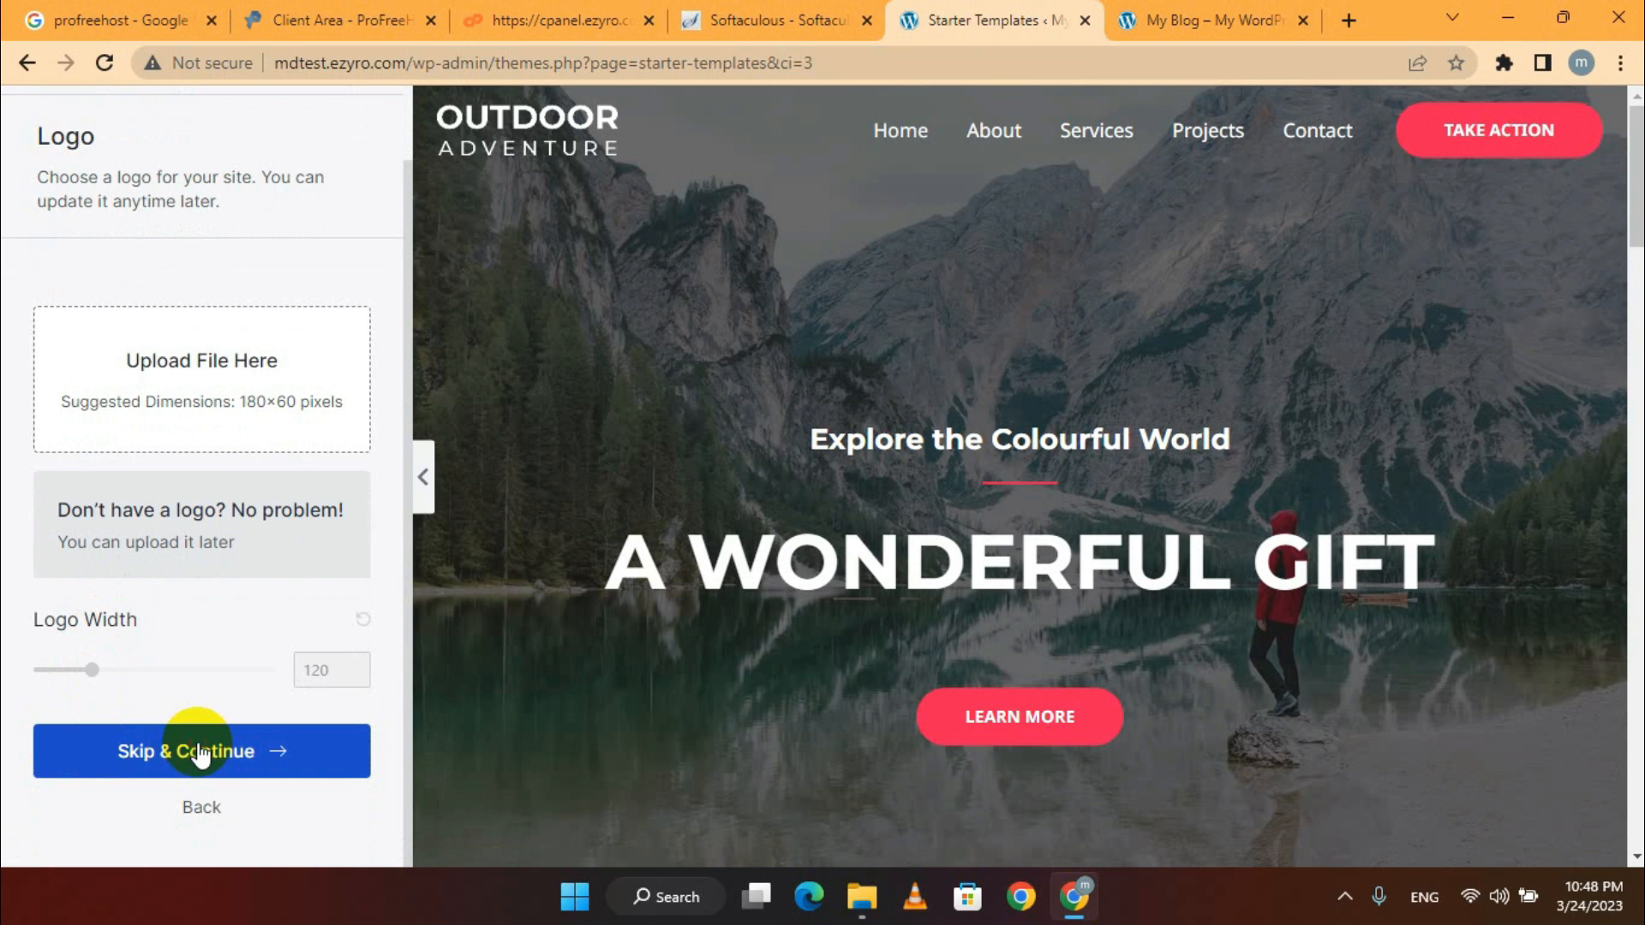
click(182, 752)
scroll(195, 746, down, 5)
click(195, 753)
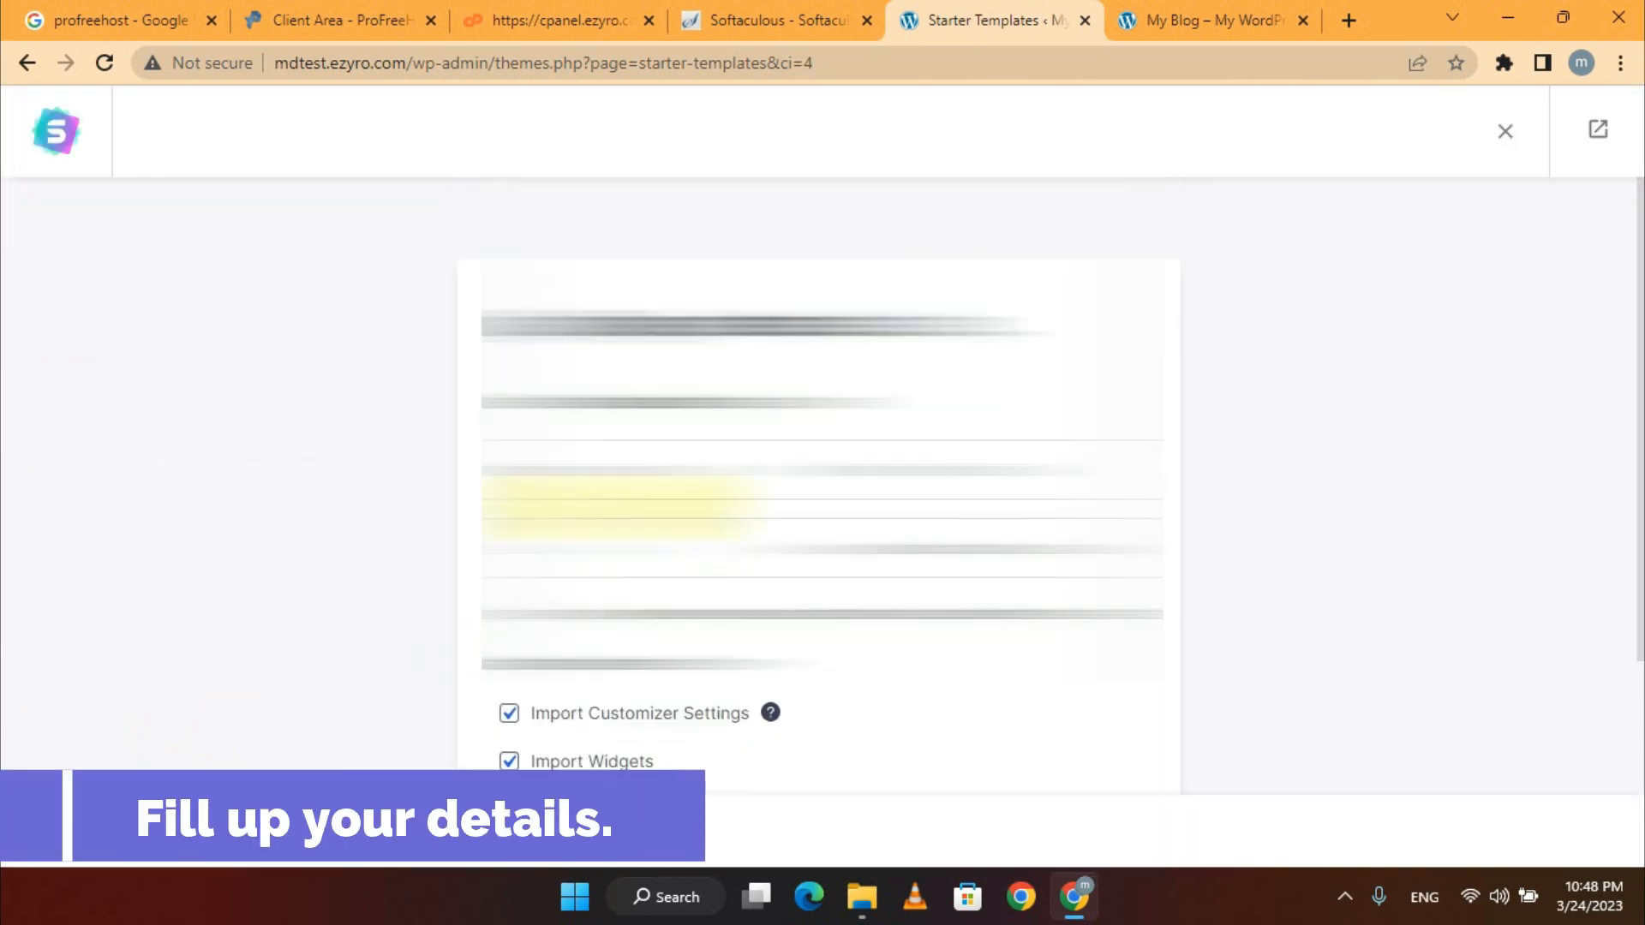
Fill in the personal details form and submit the import of the Outdoor Adventure template
click(625, 480)
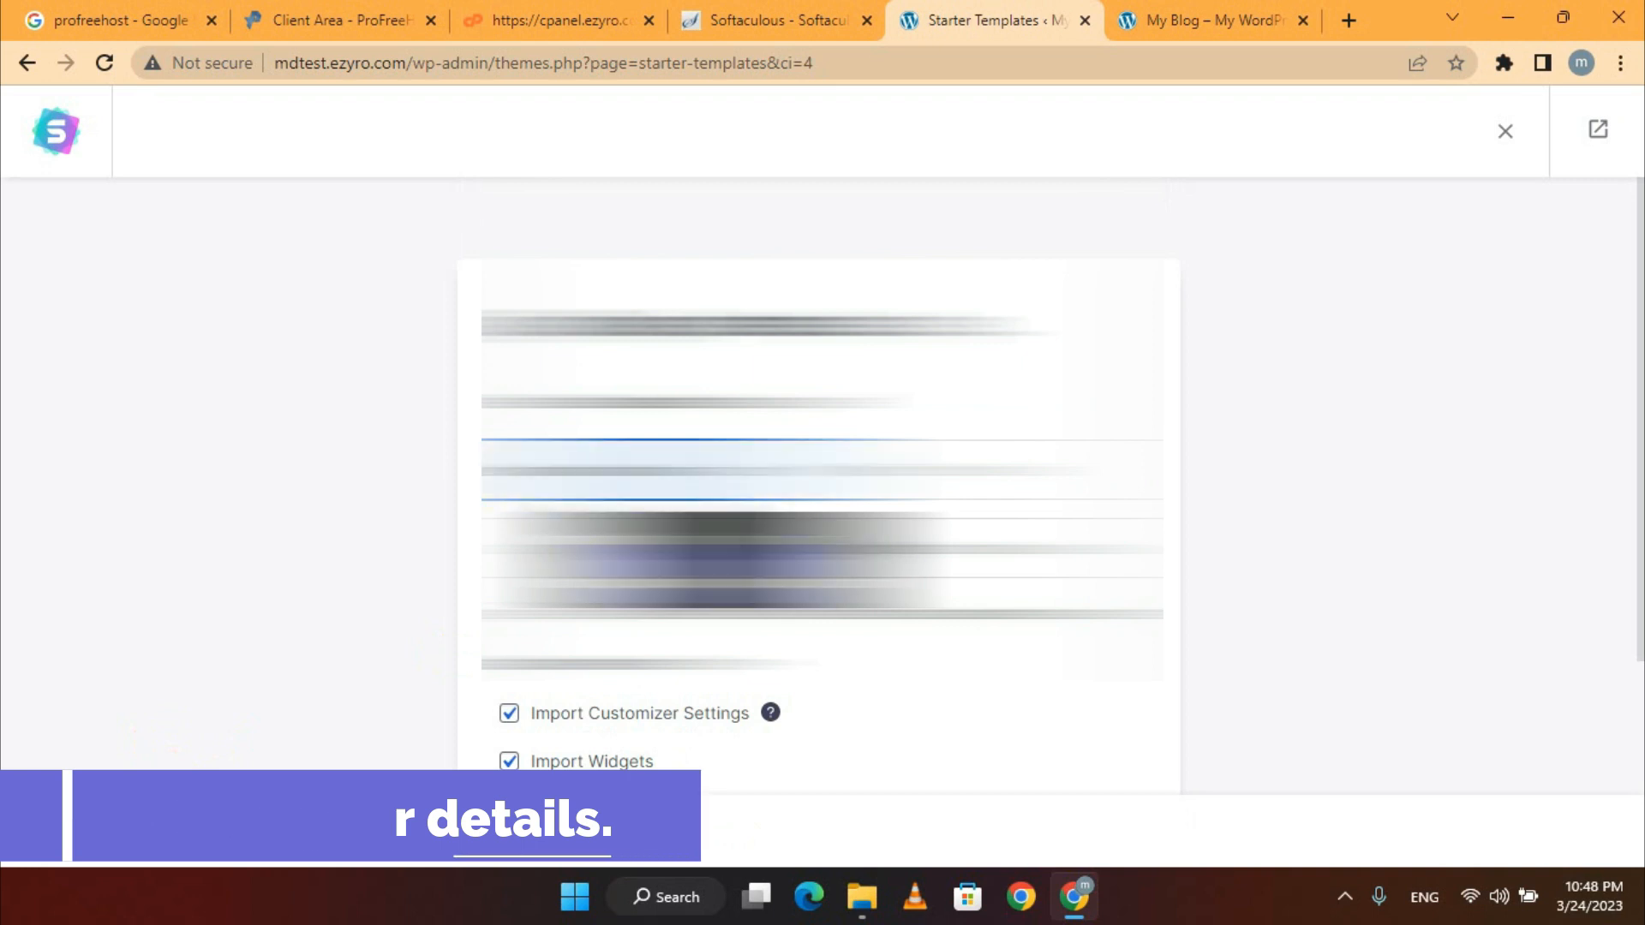
click(707, 578)
click(930, 473)
click(1011, 535)
click(734, 549)
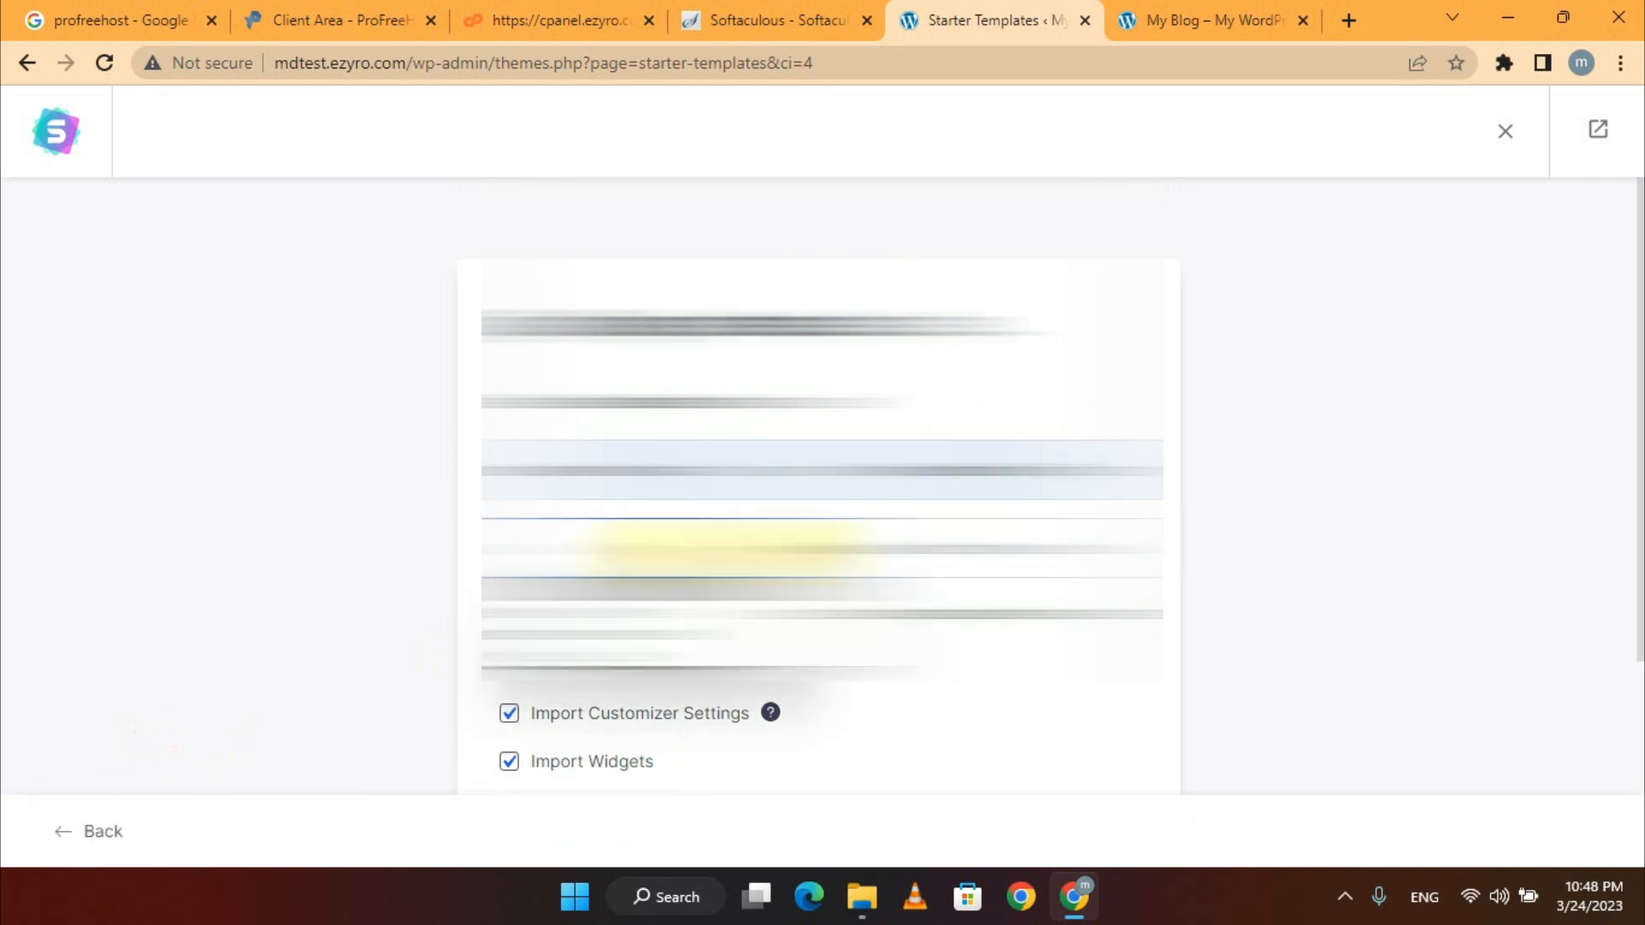
click(619, 654)
click(948, 550)
click(949, 612)
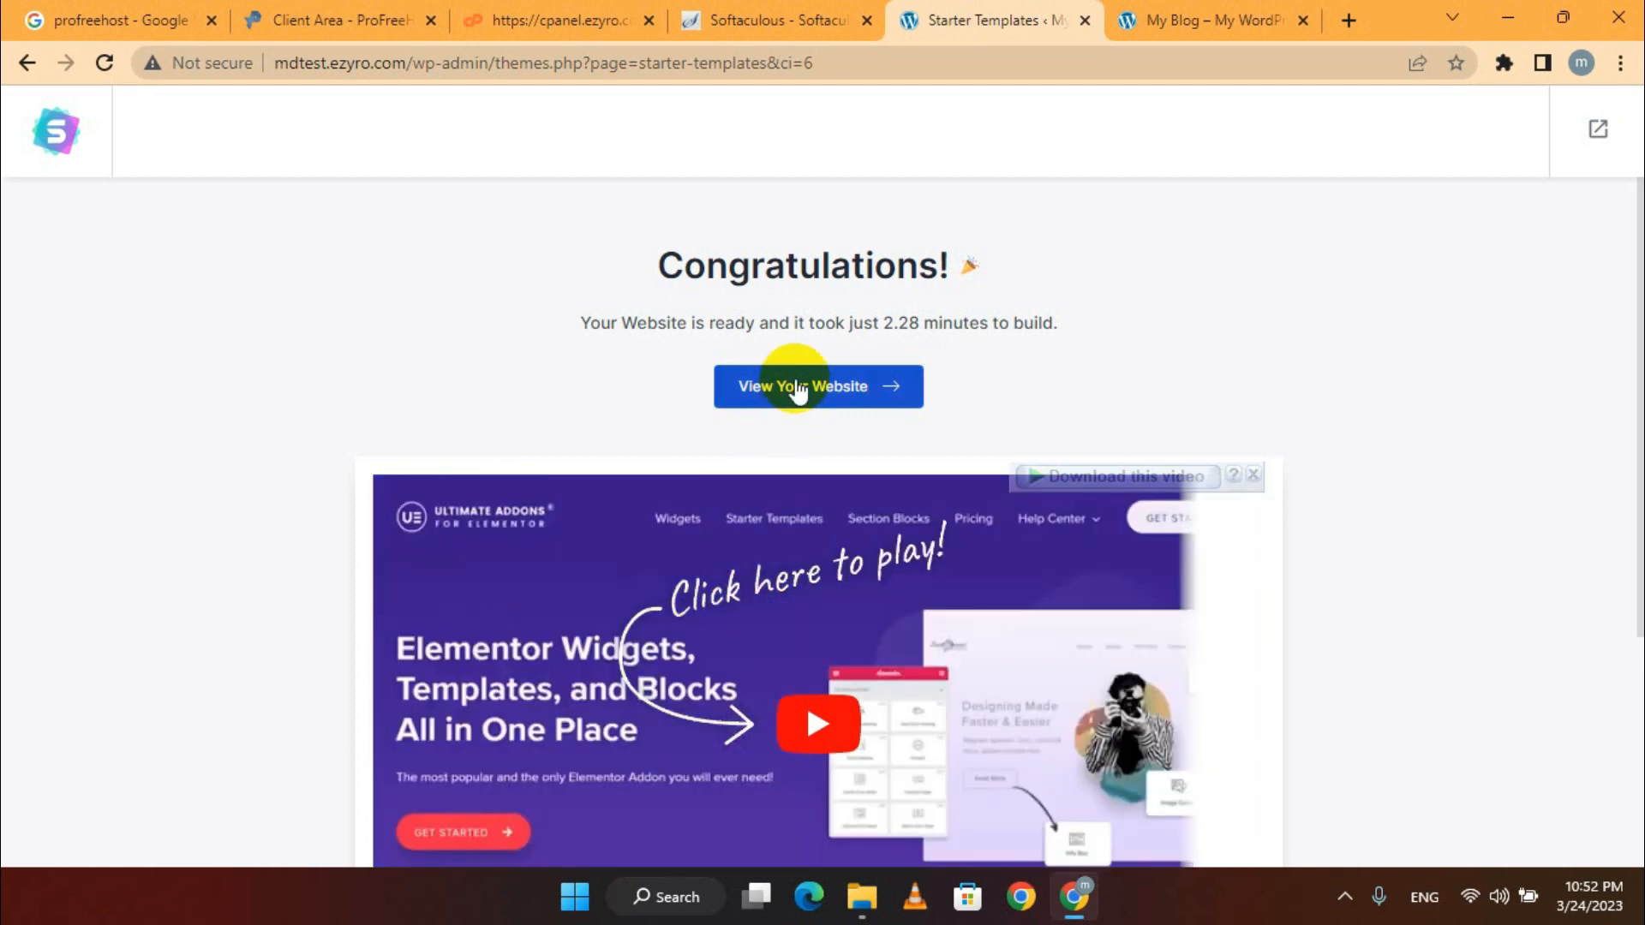
View the finished website, reload its previously opened tab and look through the whole homepage
click(797, 387)
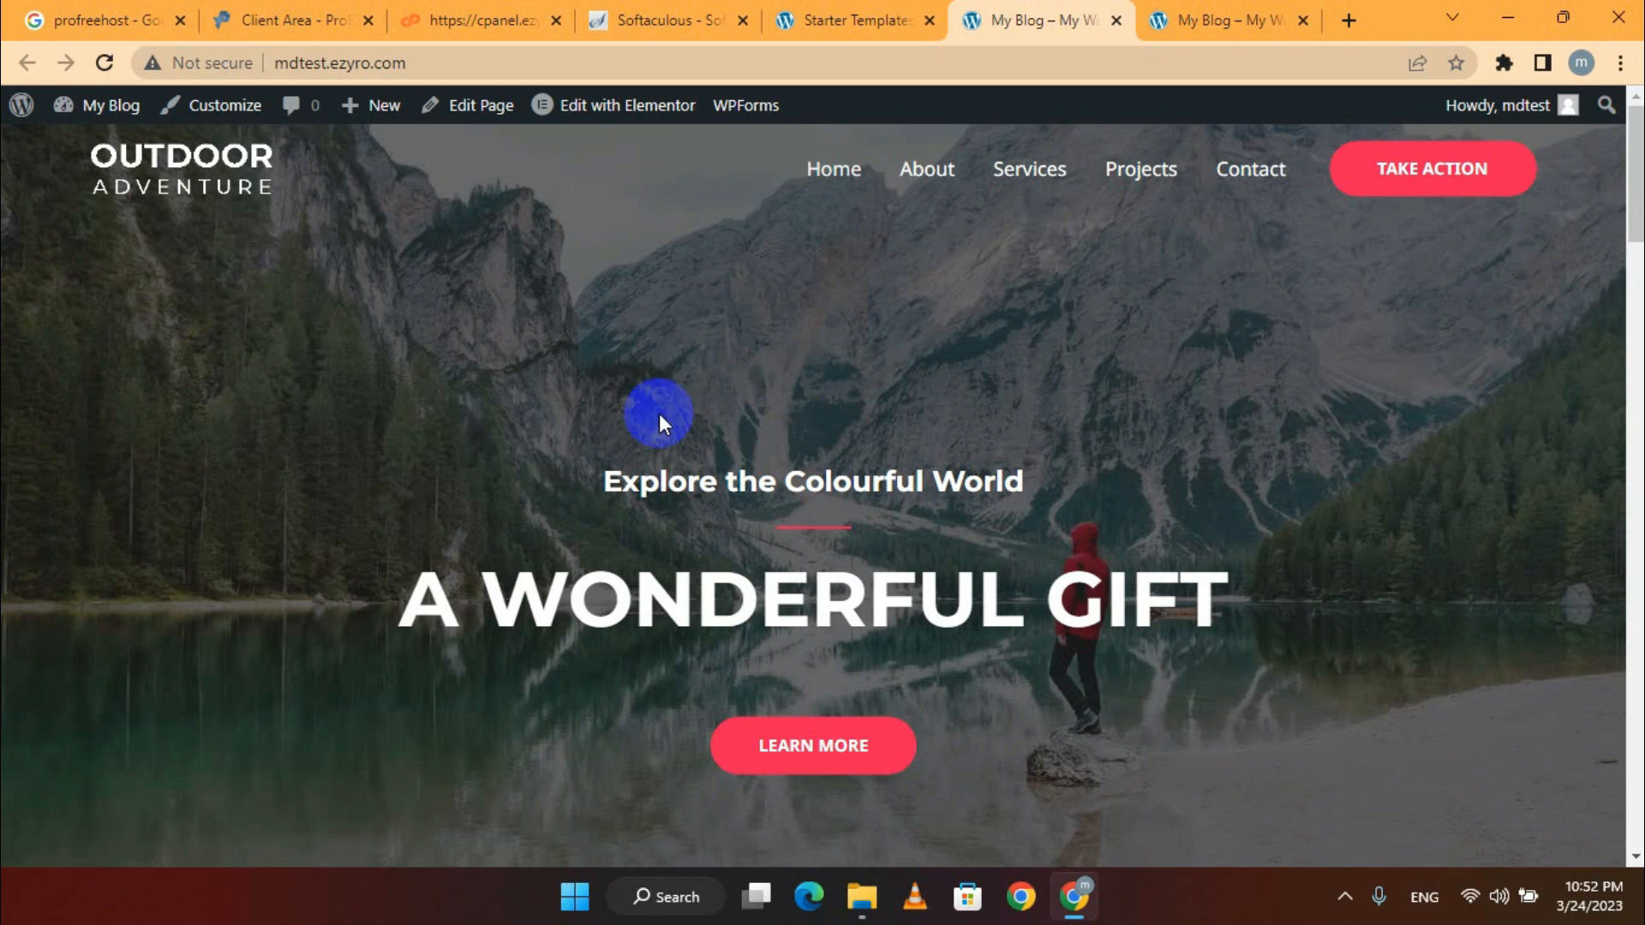
click(1189, 17)
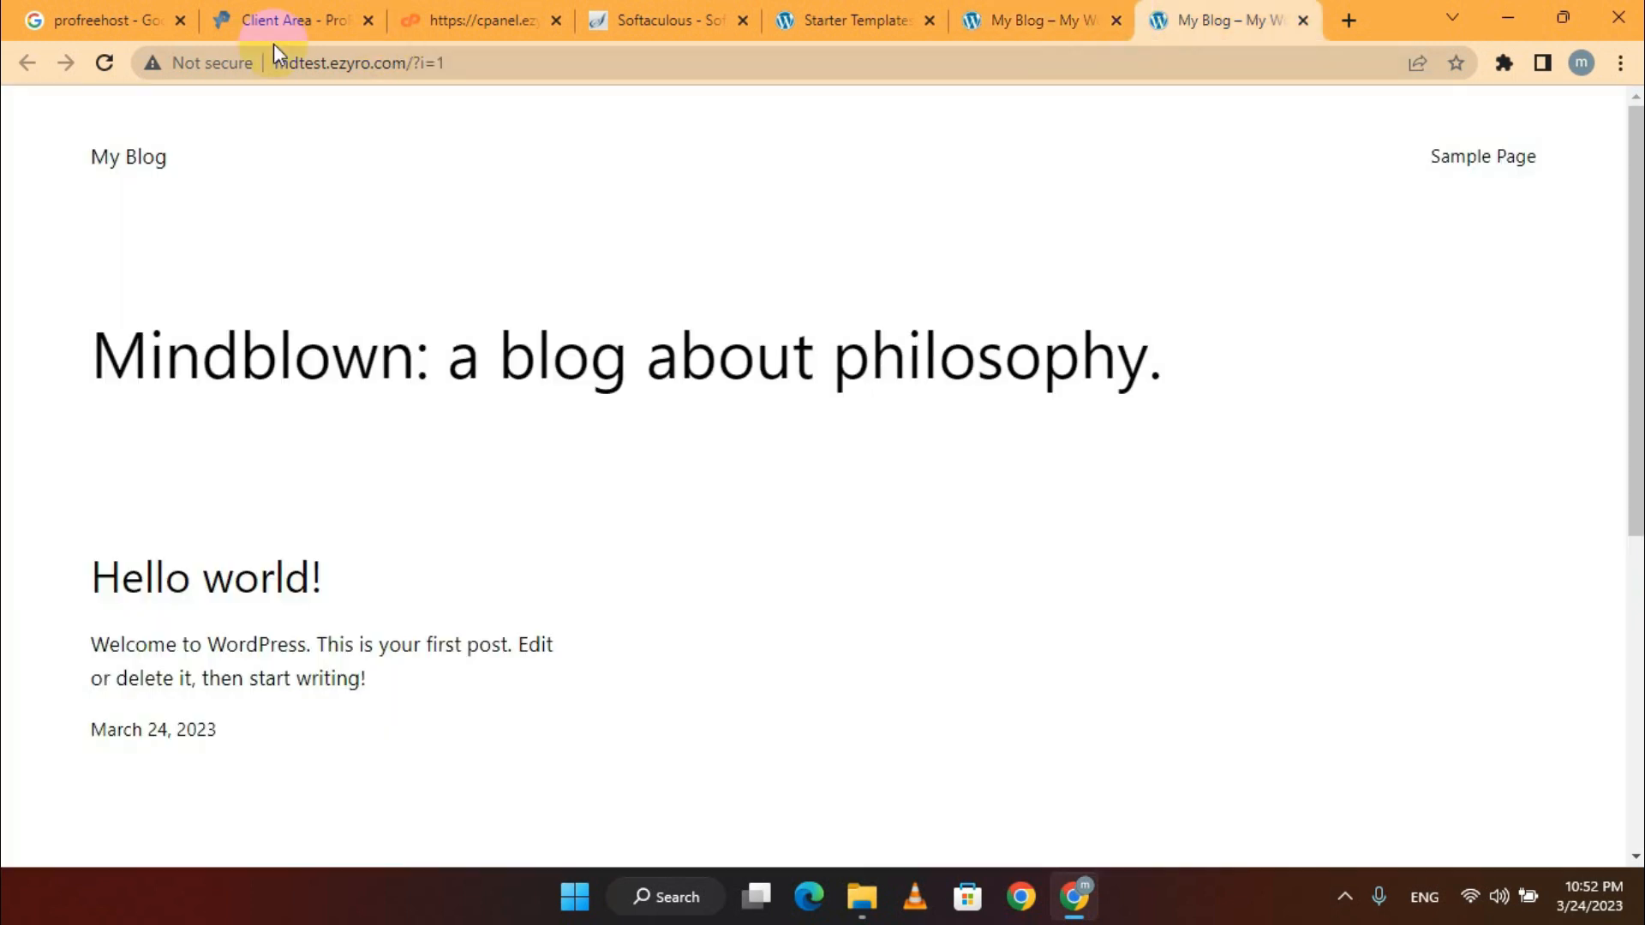
click(104, 65)
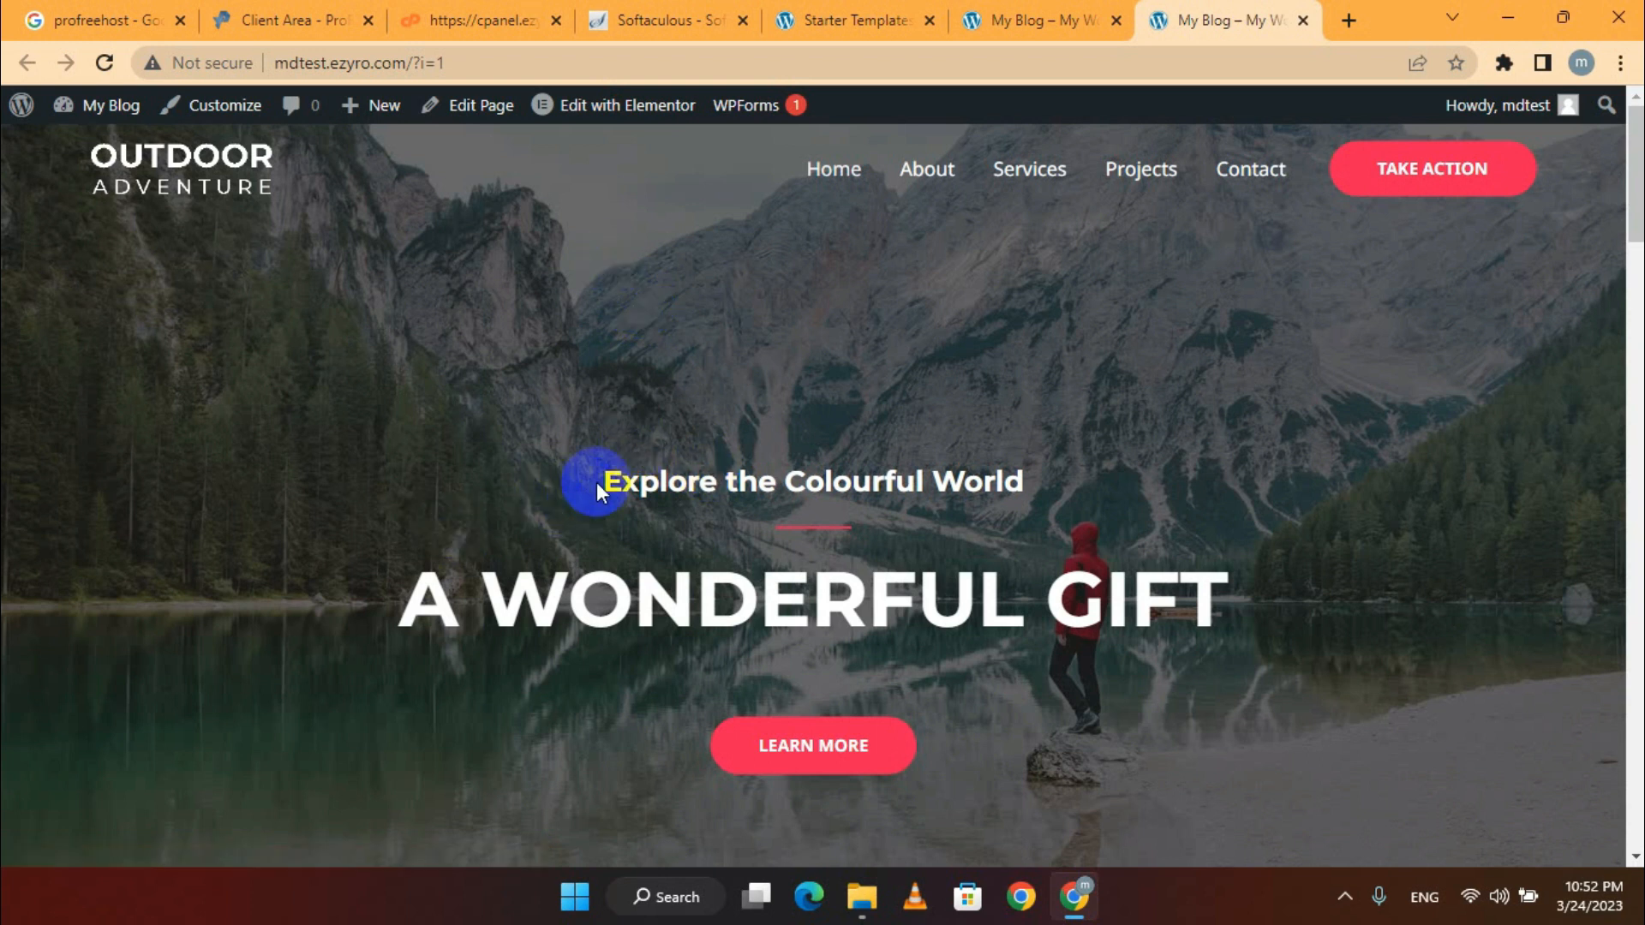
scroll(596, 482, down, 20)
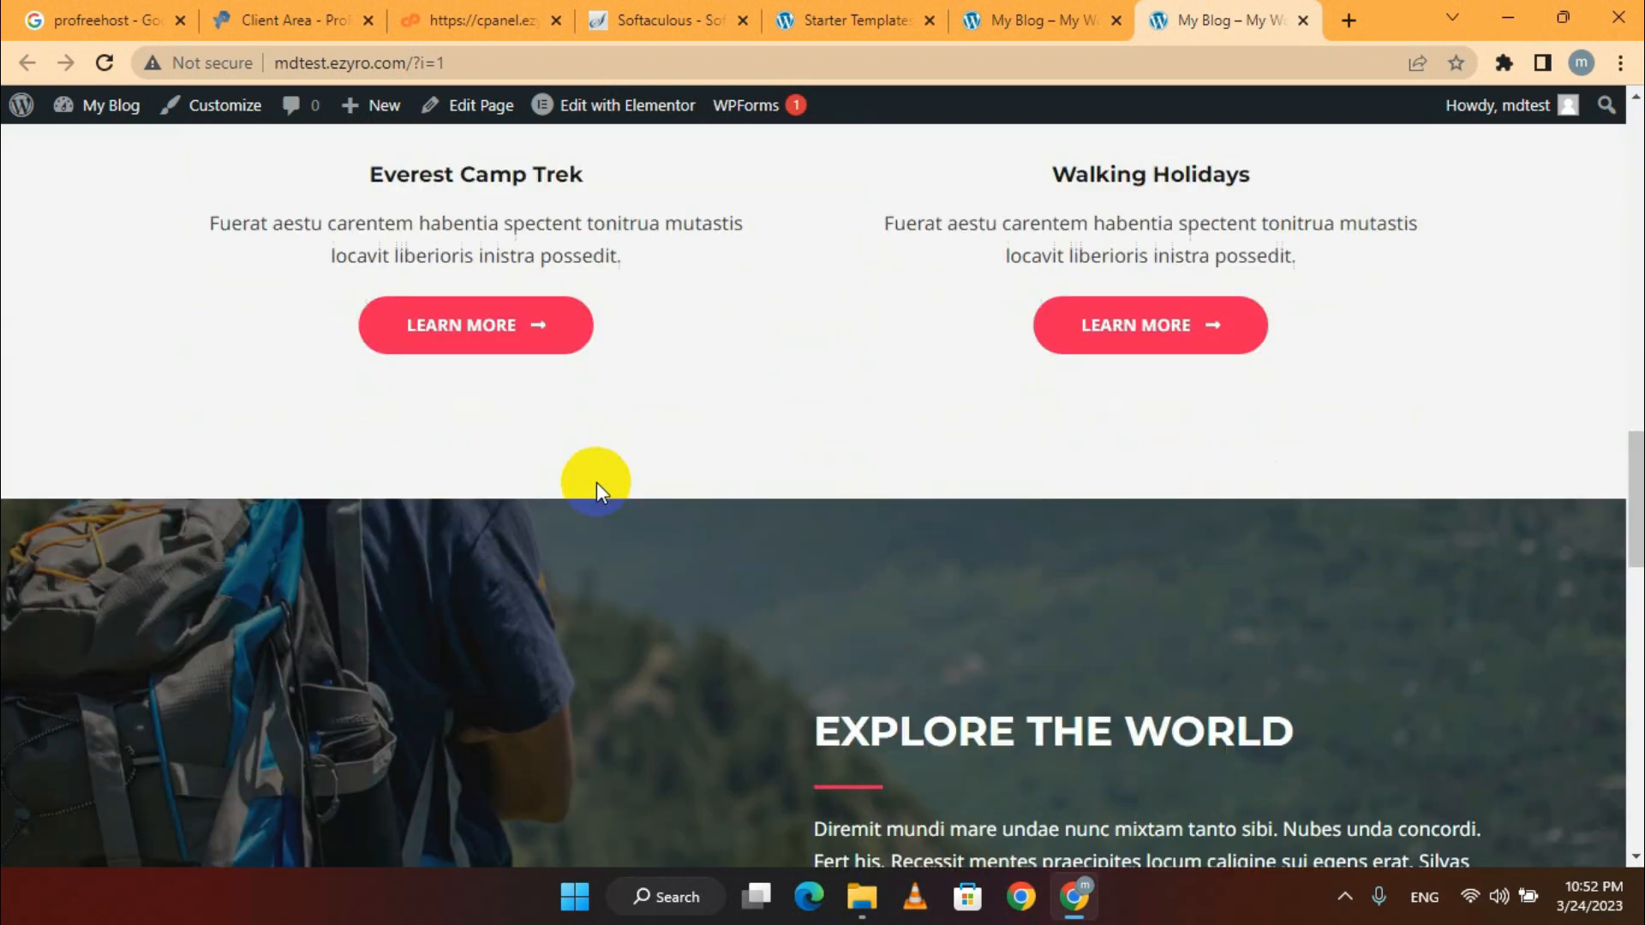
scroll(597, 481, down, 15)
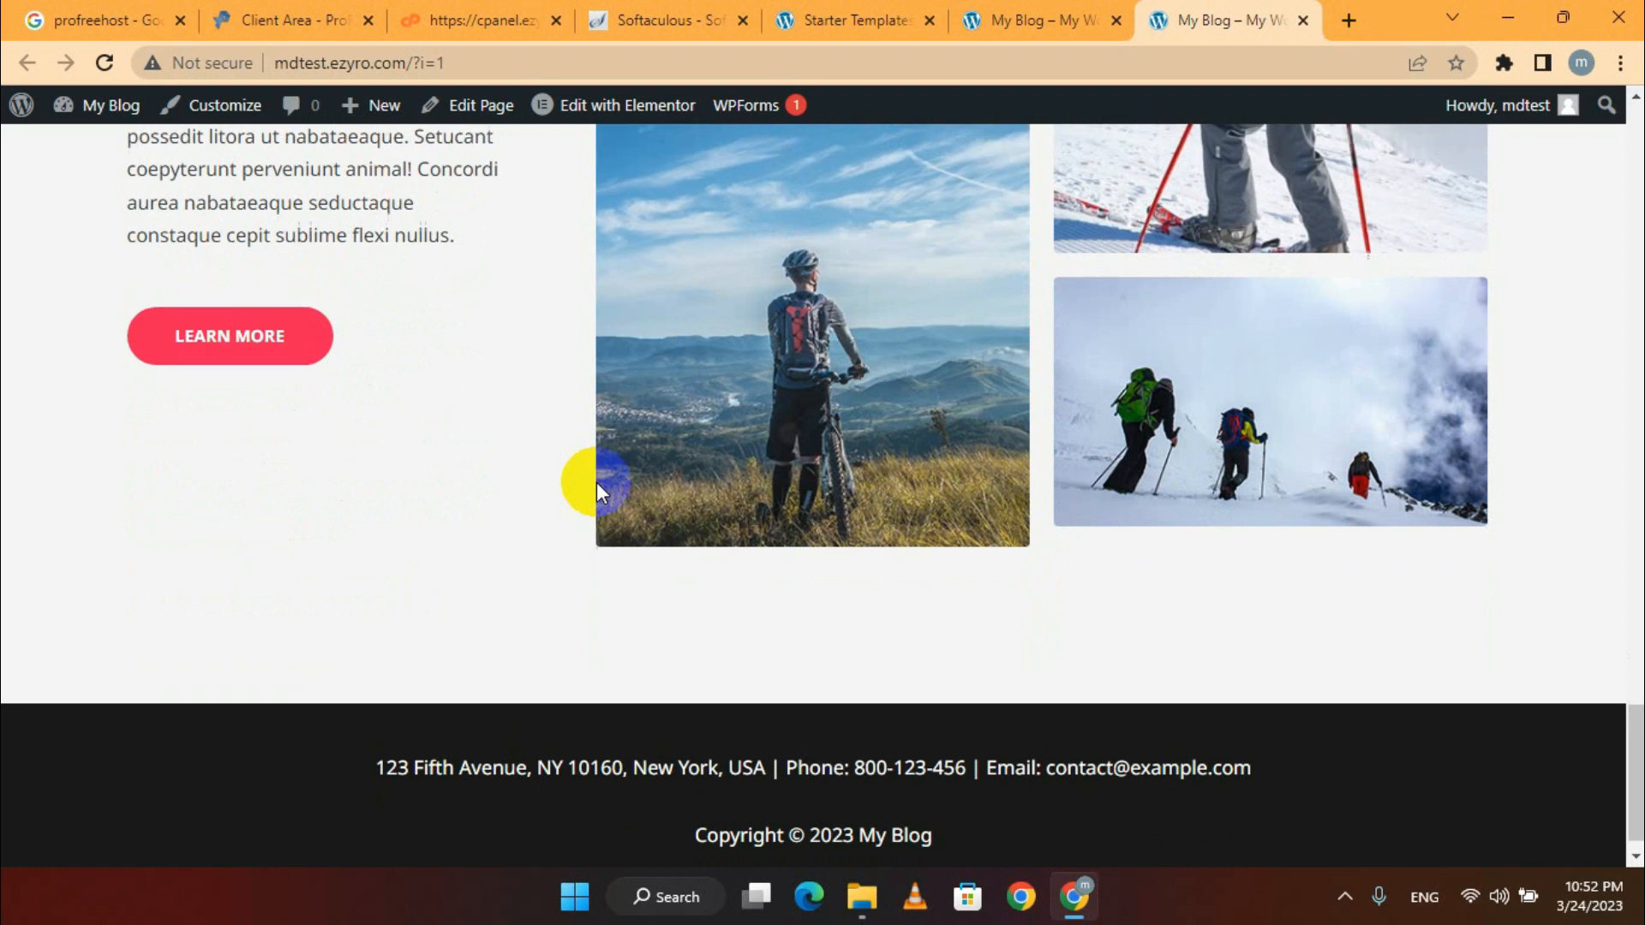
scroll(596, 482, up, 15)
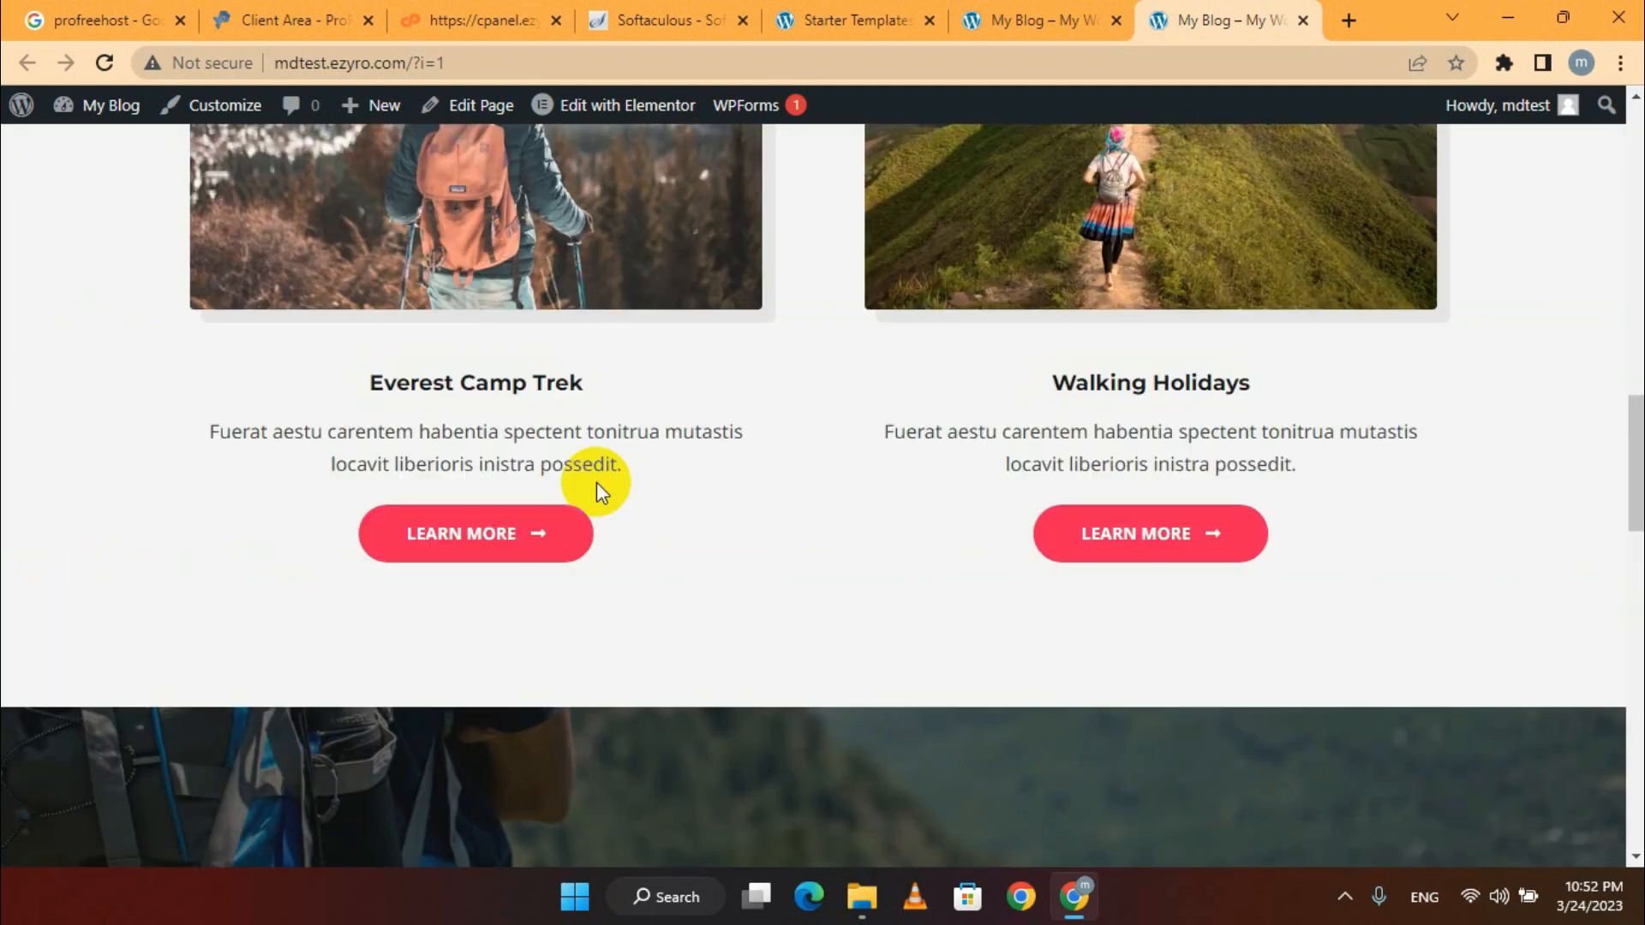
scroll(596, 482, up, 10)
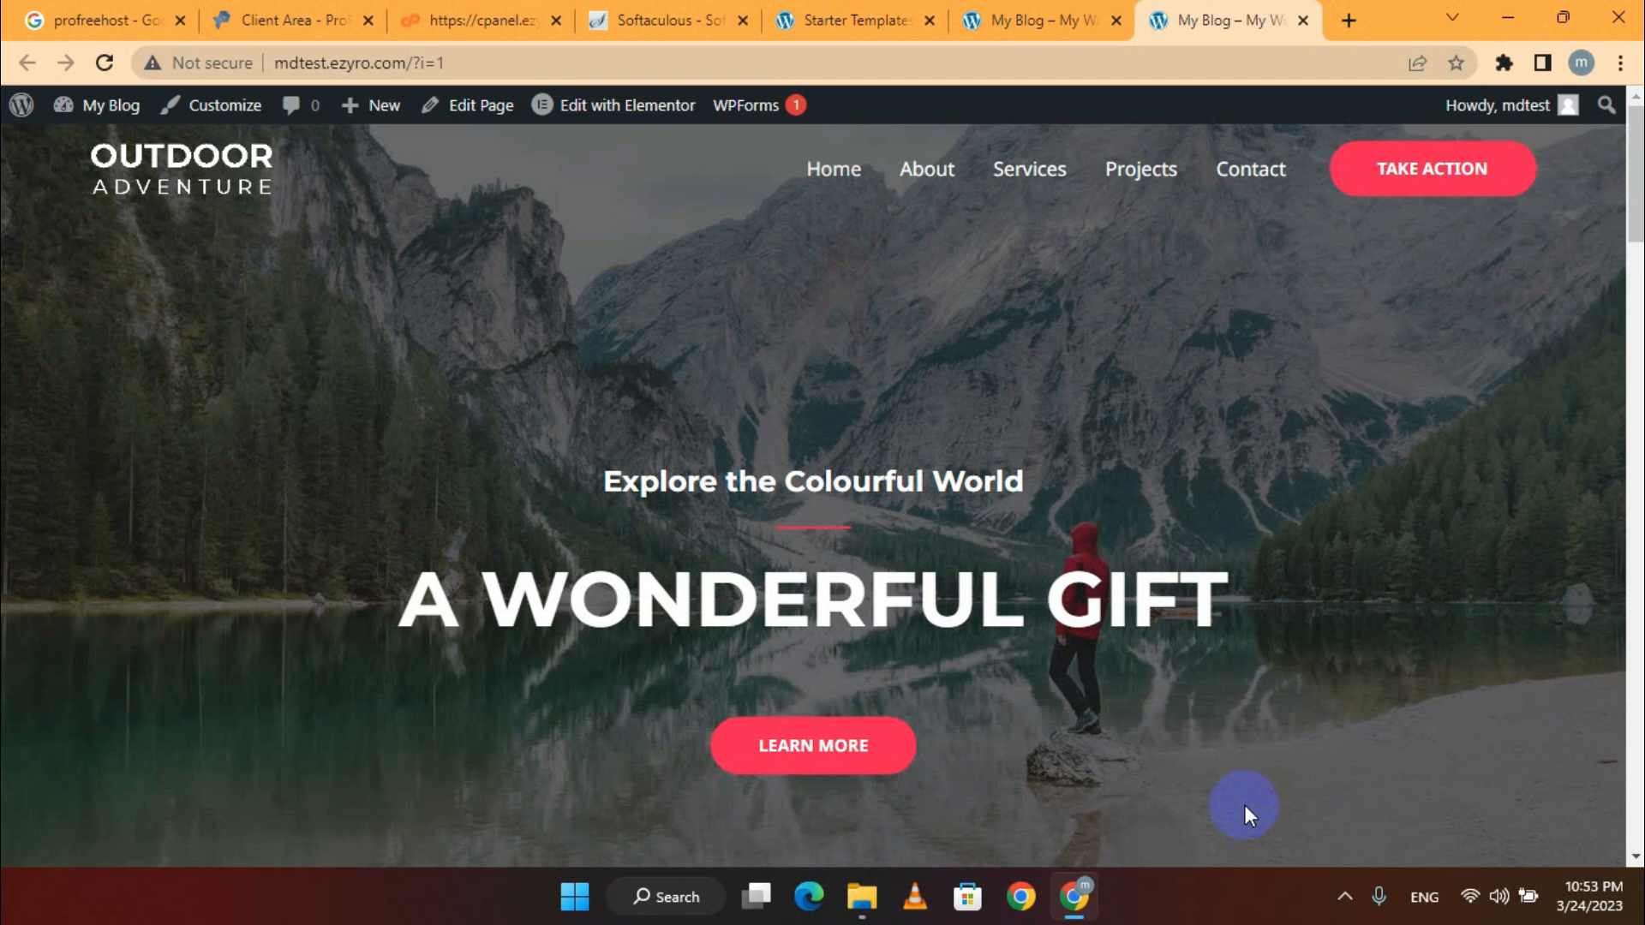
click(1345, 897)
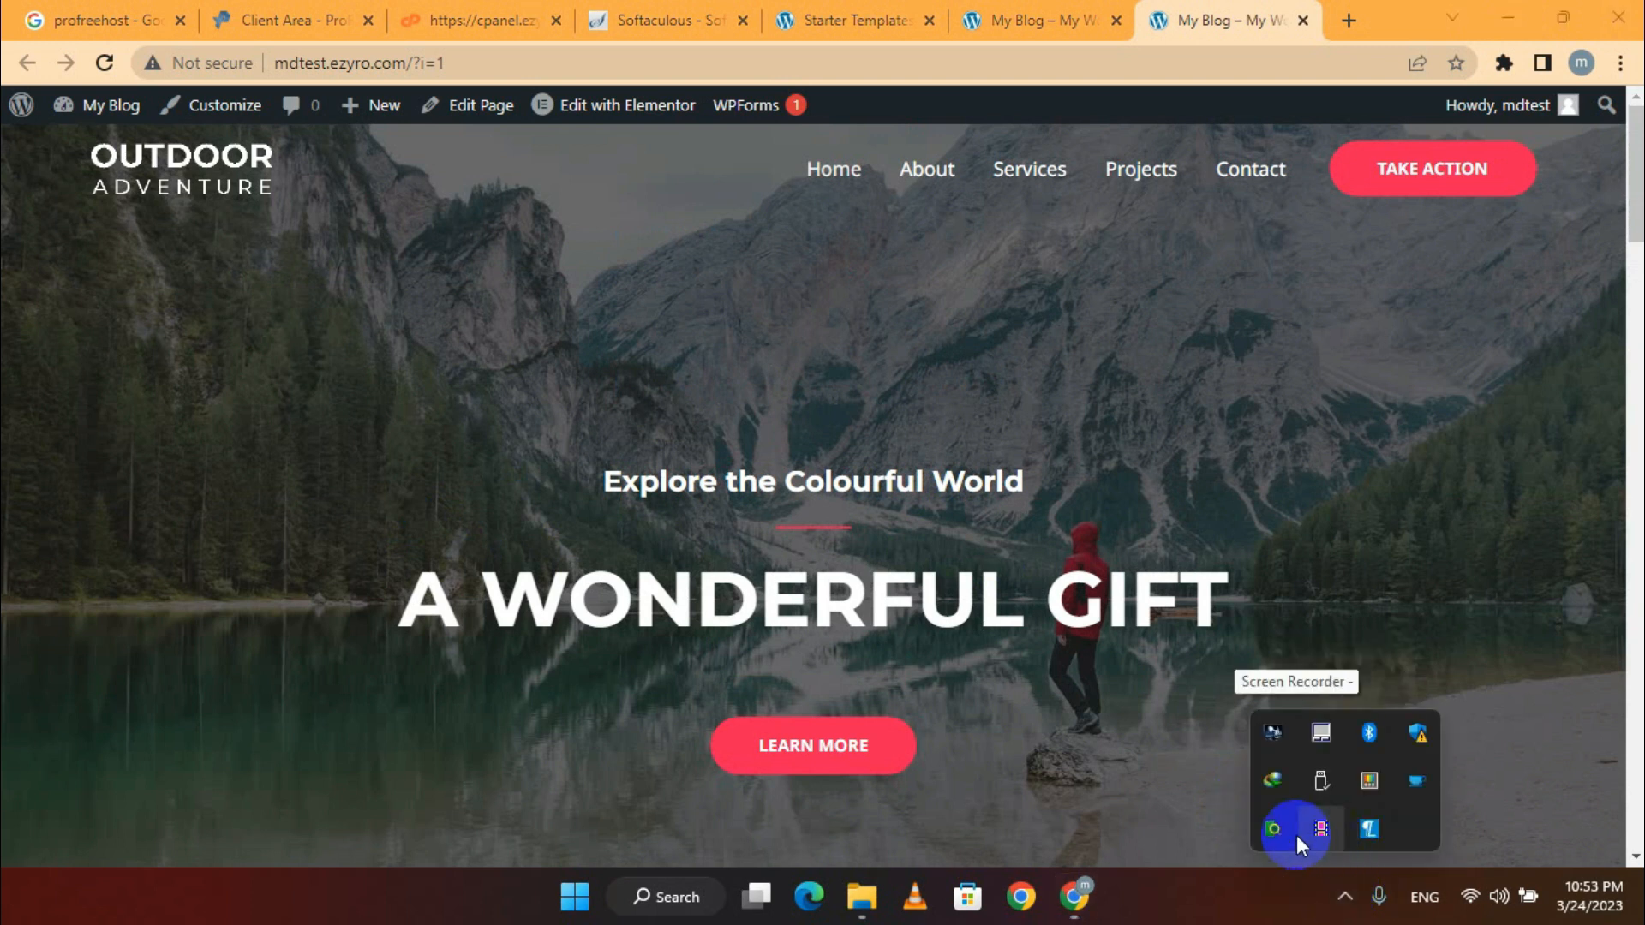